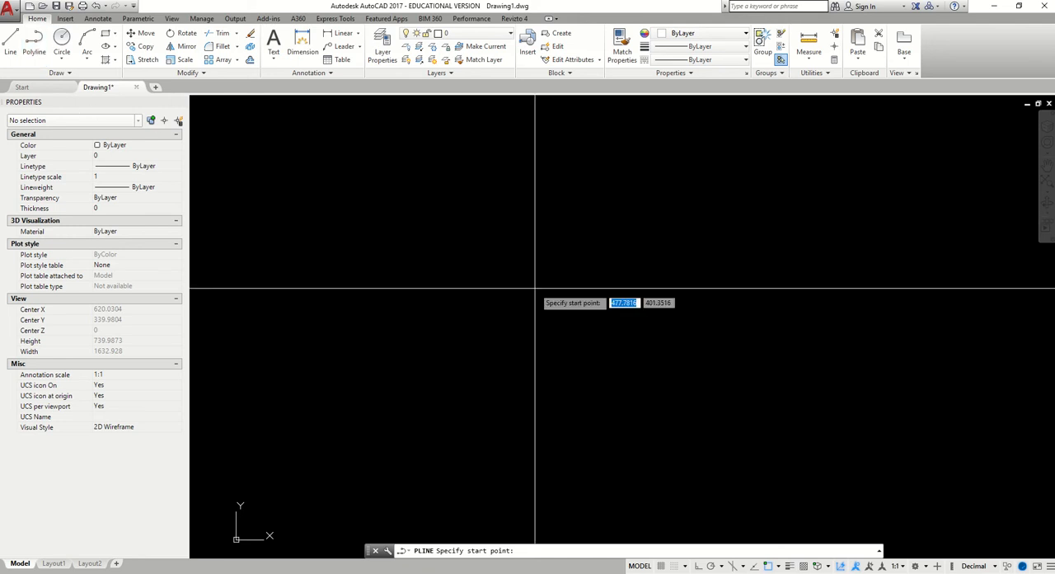
# Draw an open polyline of four straight segments, leaving a gap between its start and end points
pyautogui.click(376, 306)
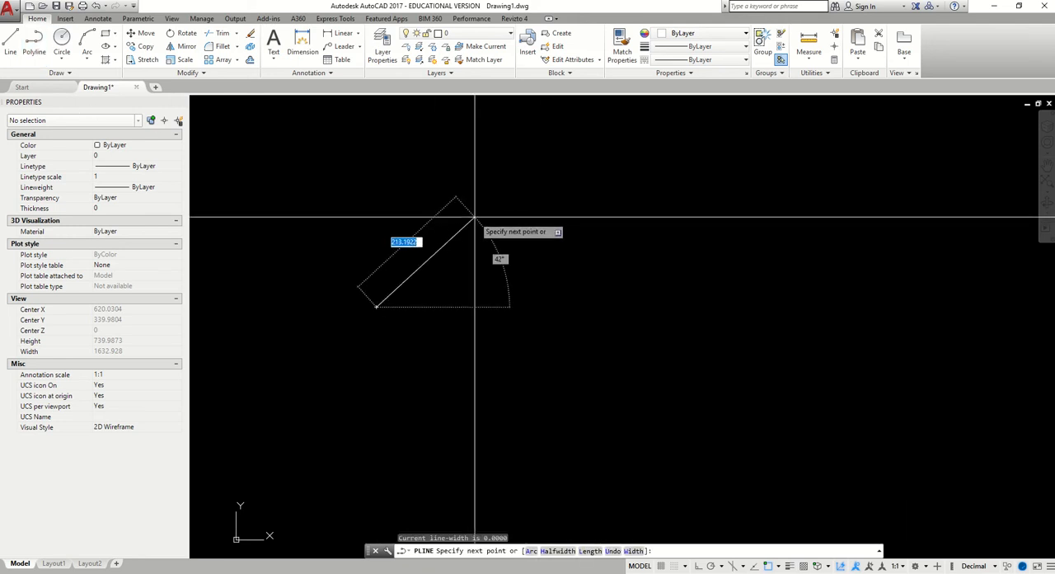
pyautogui.press('Escape')
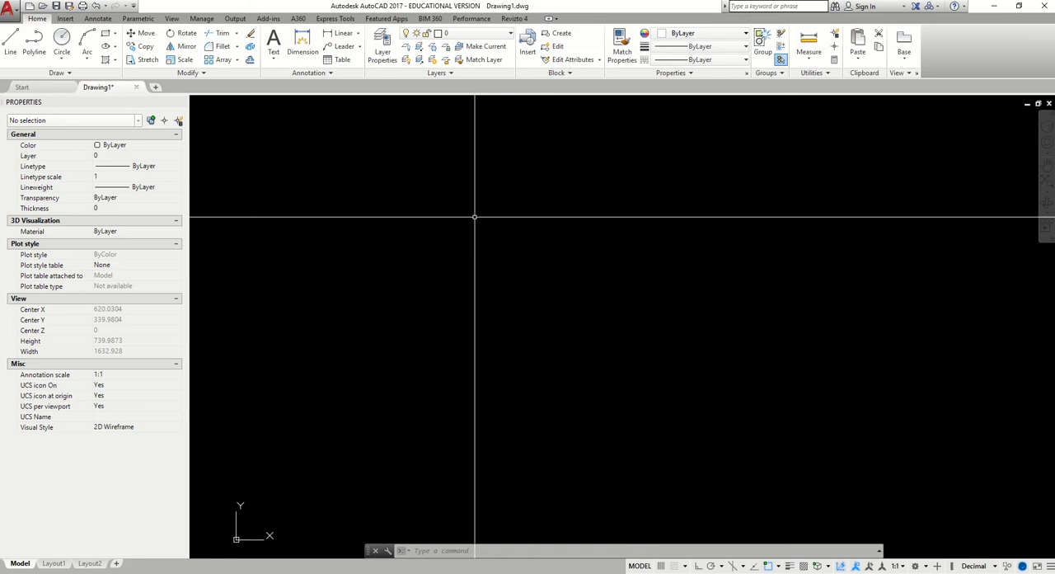
pyautogui.click(37, 52)
pyautogui.click(302, 288)
pyautogui.click(448, 180)
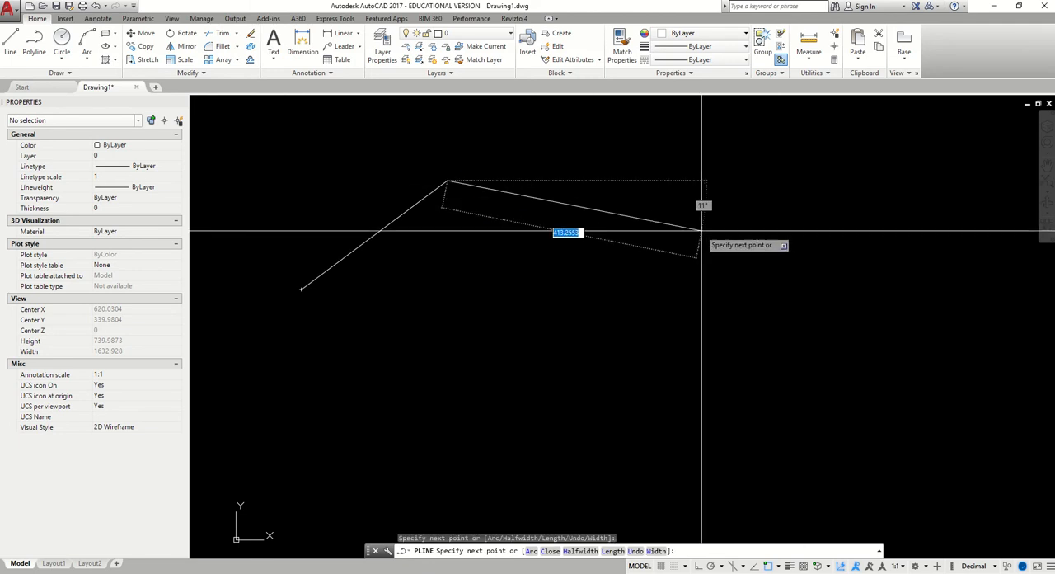
pyautogui.click(741, 232)
pyautogui.click(544, 405)
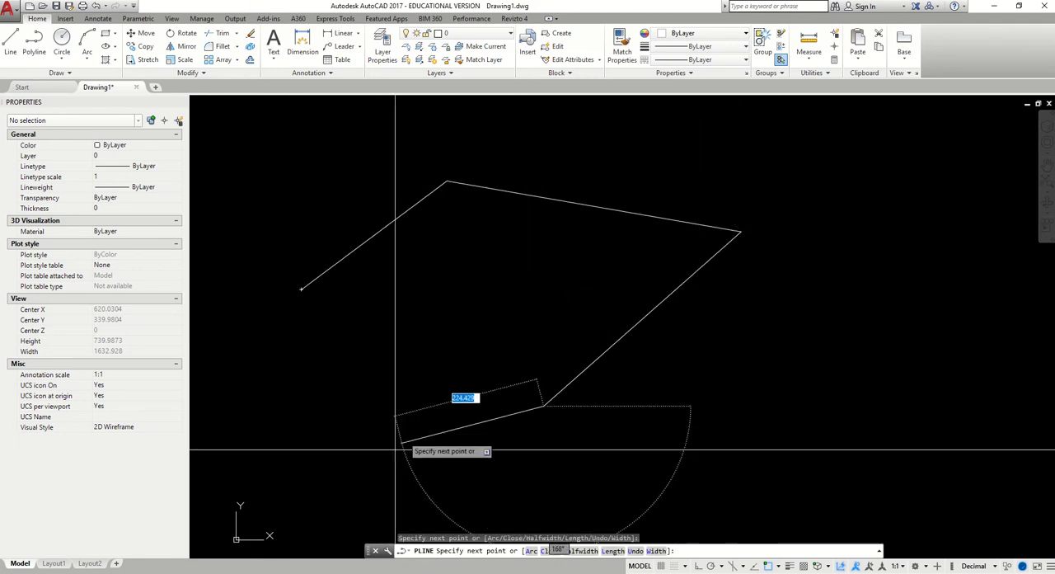
pyautogui.click(346, 418)
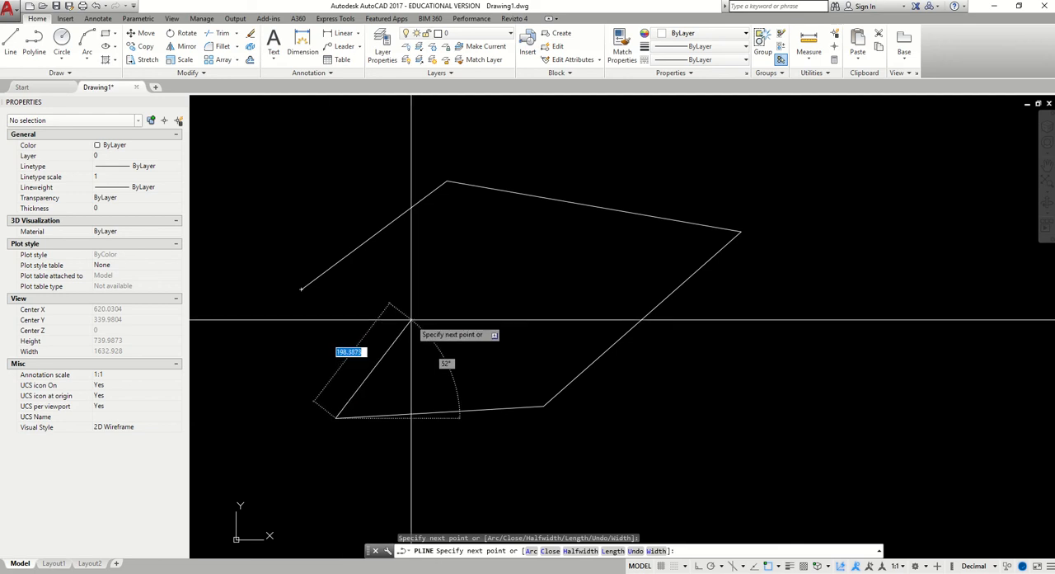
pyautogui.press('Escape')
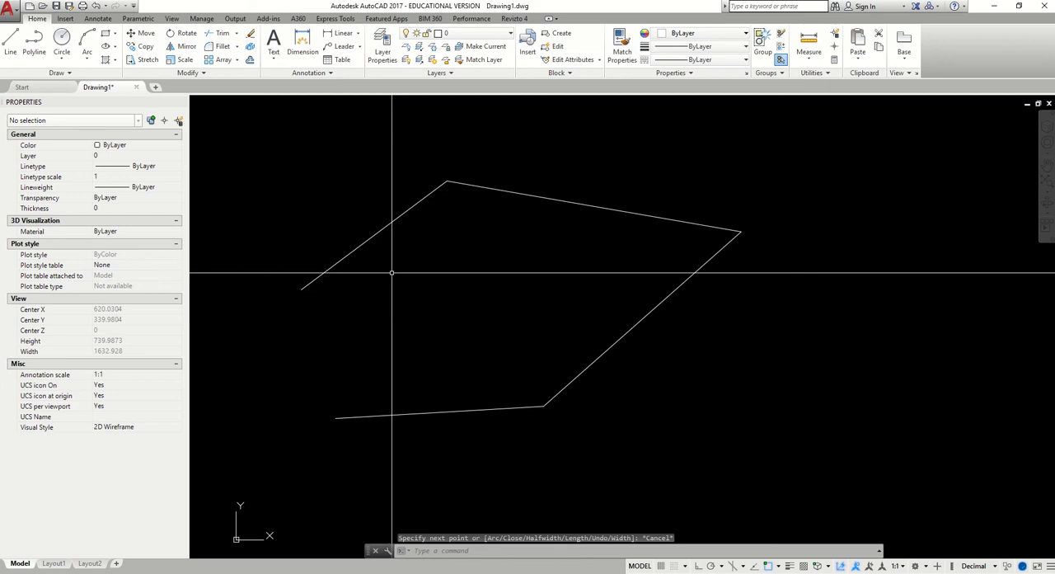
# Copy the polyline to the clipboard and paste one duplicate beside the original
pyautogui.click(374, 235)
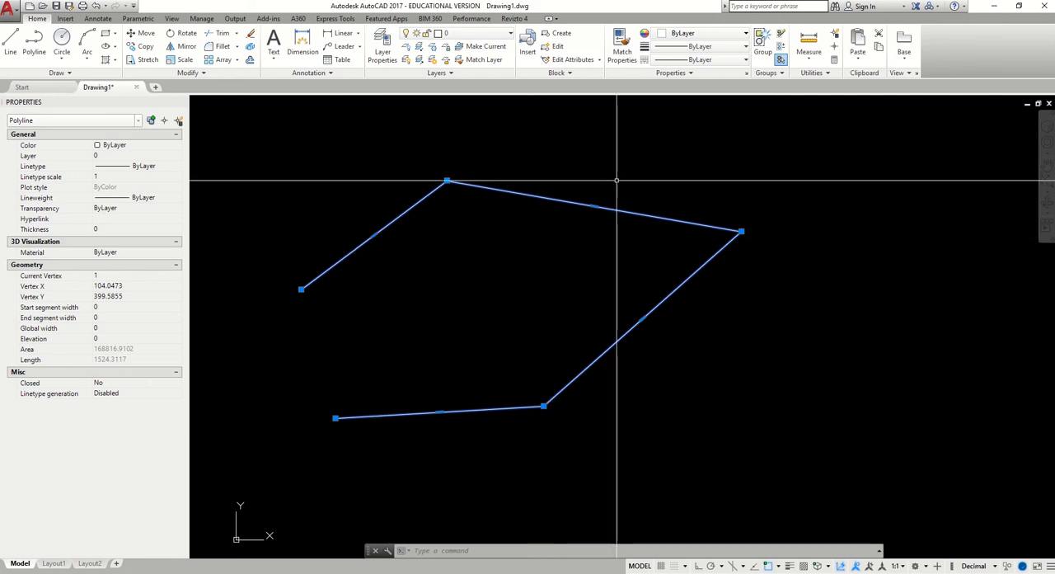
pyautogui.rightClick(662, 182)
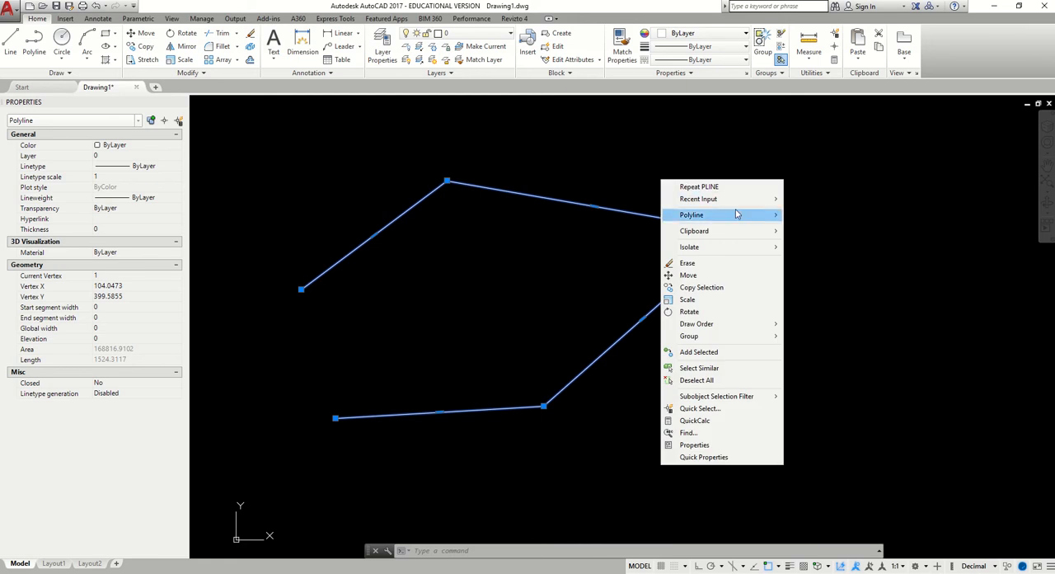
pyautogui.moveTo(736, 214)
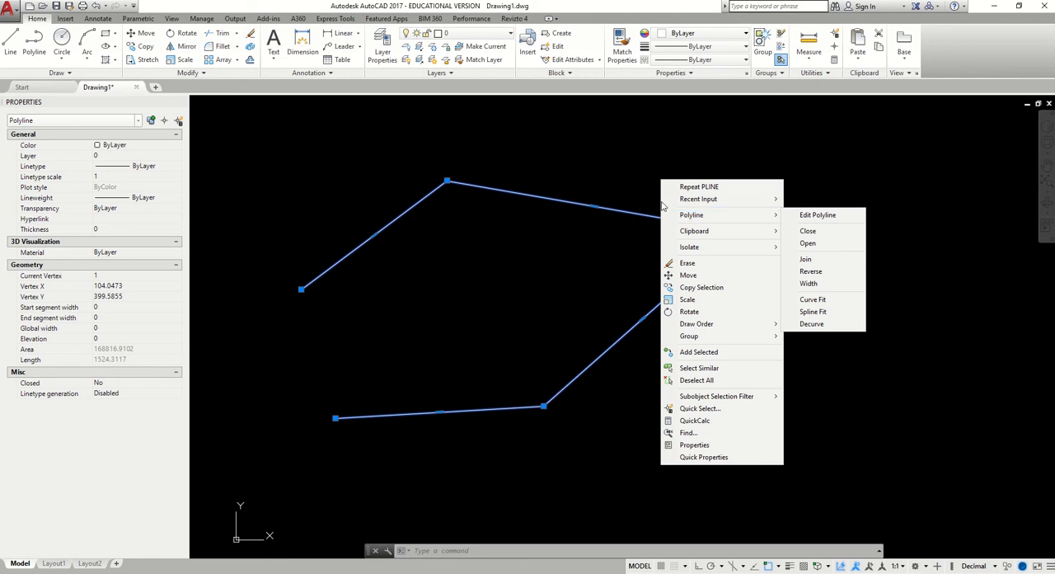
pyautogui.click(632, 183)
pyautogui.scroll(-4, 636, 212)
pyautogui.scroll(4, 495, 264)
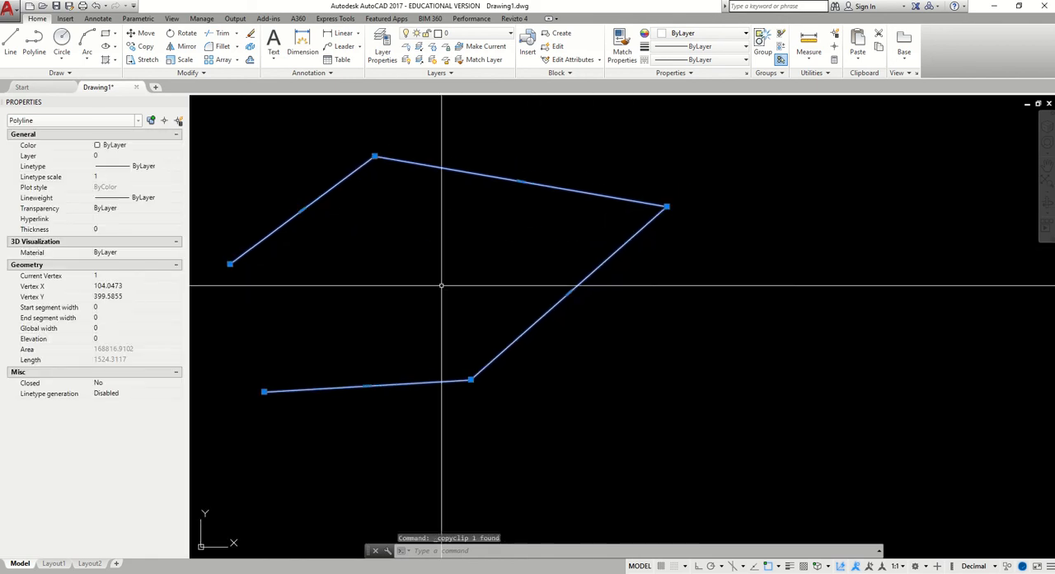
pyautogui.hotkey('ctrl', 'c')
pyautogui.hotkey('ctrl', 'v')
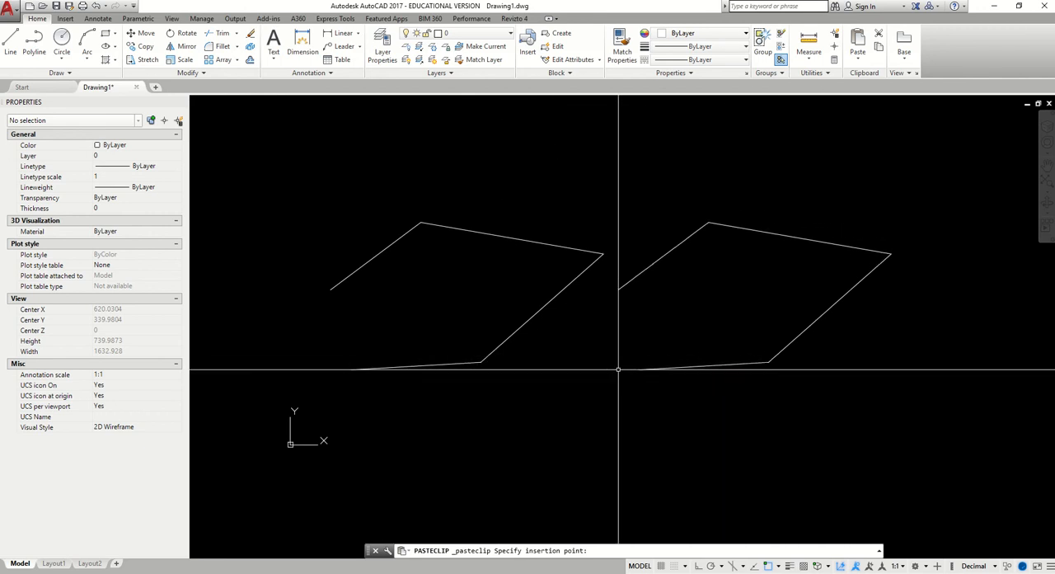
pyautogui.click(618, 370)
# Paste another copy of the polyline beside the second one so that the three form a row
pyautogui.moveTo(627, 359); pyautogui.dragTo(526, 374, button='middle')
pyautogui.hotkey('ctrl', 'v')
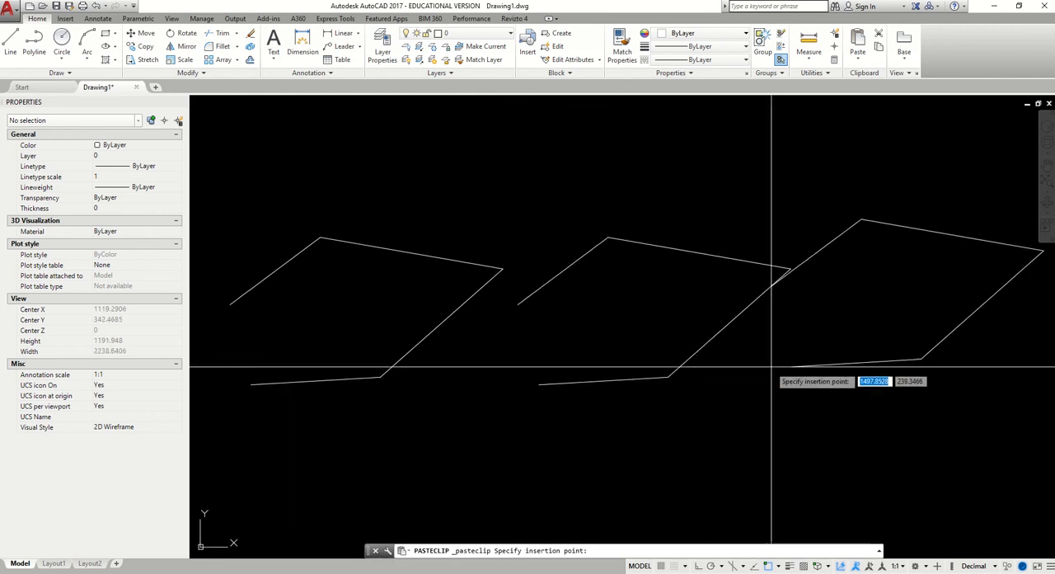
pyautogui.scroll(-2, 796, 380)
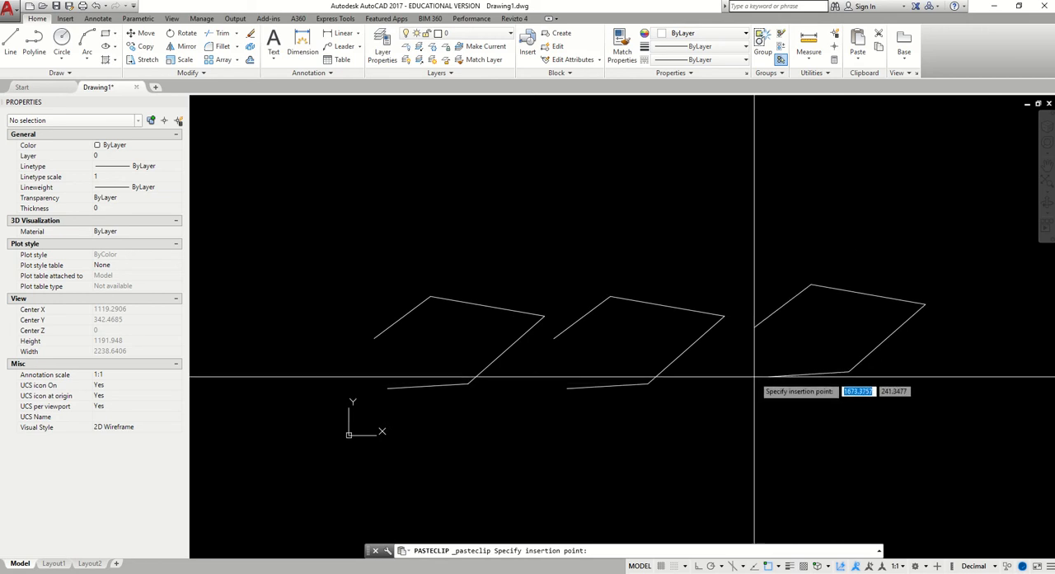
pyautogui.click(750, 384)
pyautogui.press('Escape')
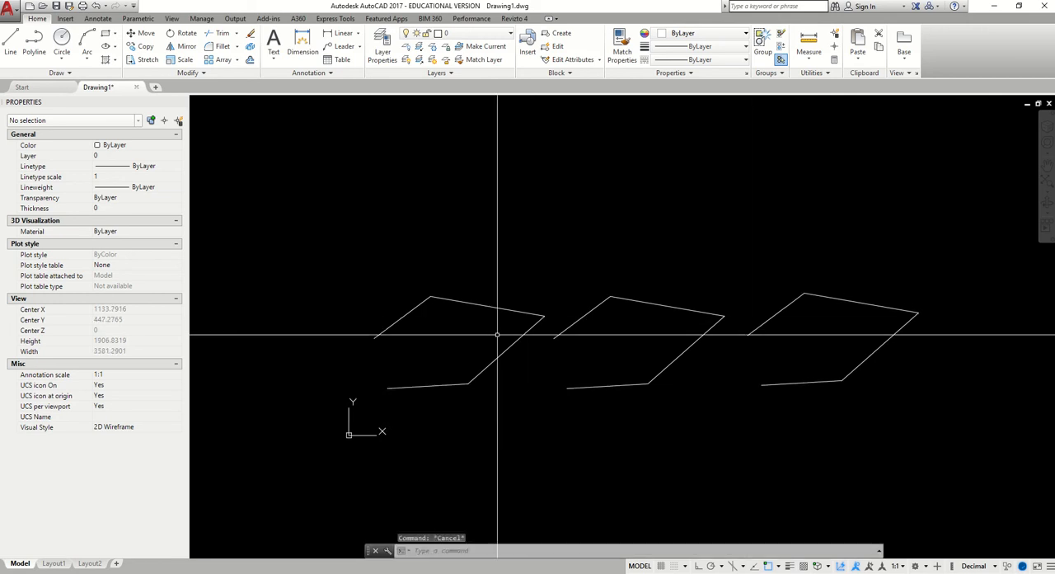
# Frame the row of three polylines with a zoom window
pyautogui.moveTo(722, 329); pyautogui.dragTo(629, 296, button='middle')
pyautogui.scroll(2, 595, 302)
pyautogui.moveTo(521, 303); pyautogui.dragTo(561, 308, button='middle')
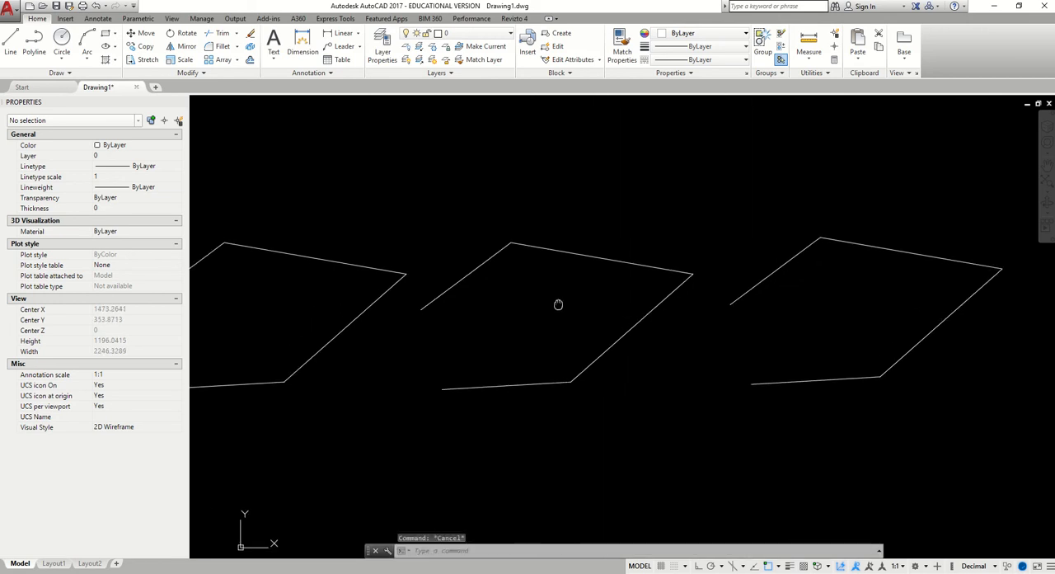
pyautogui.scroll(-2, 570, 308)
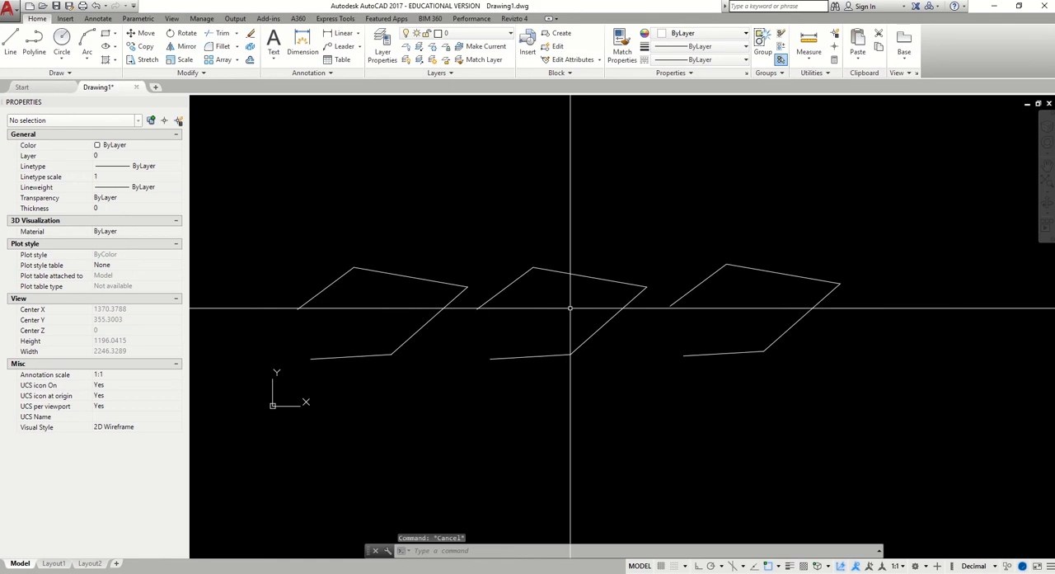
pyautogui.moveTo(486, 320); pyautogui.dragTo(503, 327, button='middle')
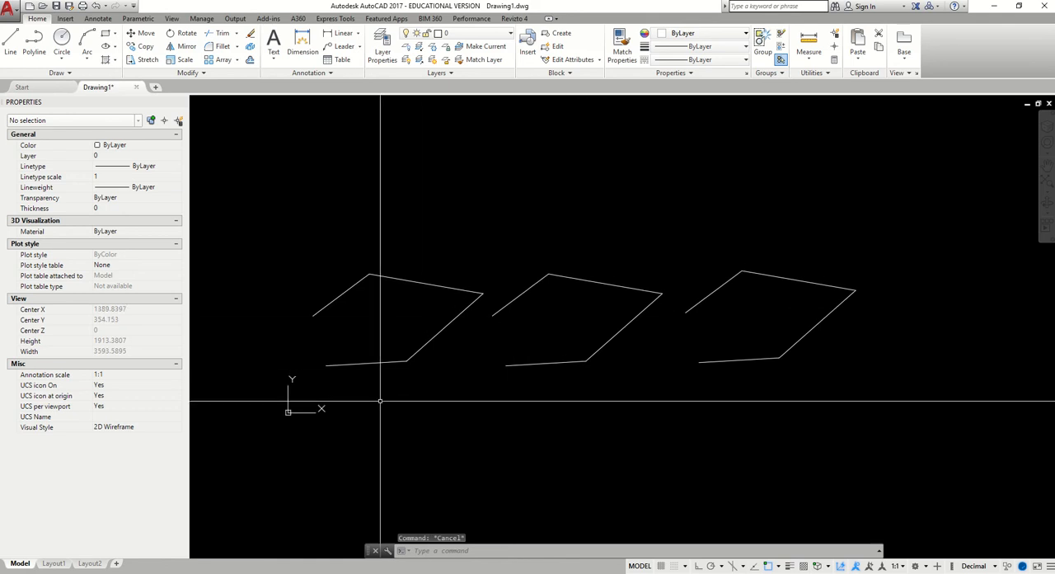
pyautogui.write('z')
pyautogui.press('Return')
pyautogui.click(292, 385)
pyautogui.click(862, 240)
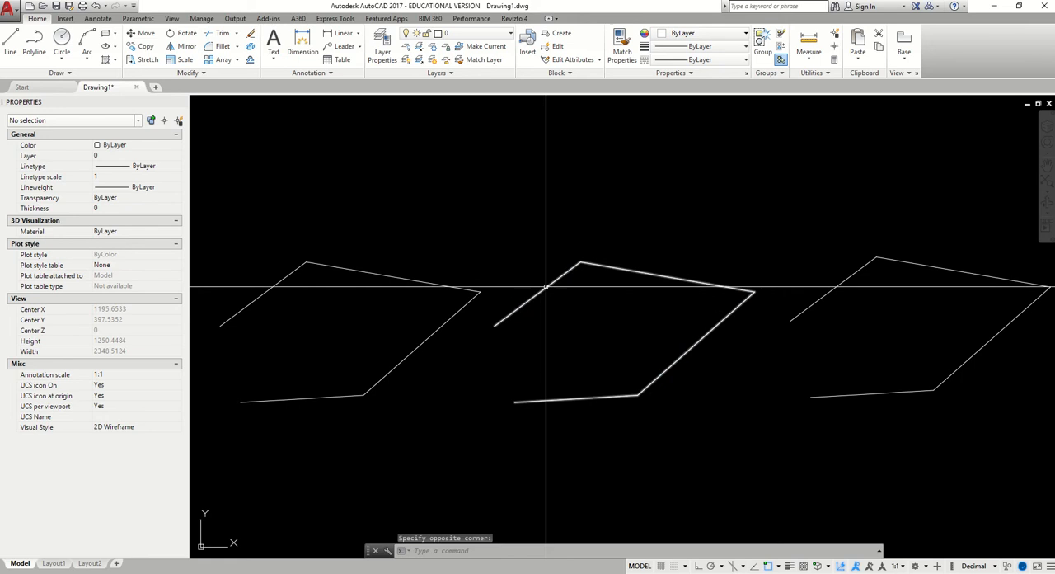
# Examine the polyline editing options offered for the middle polyline, including those of the Edit Polyline command
pyautogui.click(548, 286)
pyautogui.rightClick(561, 235)
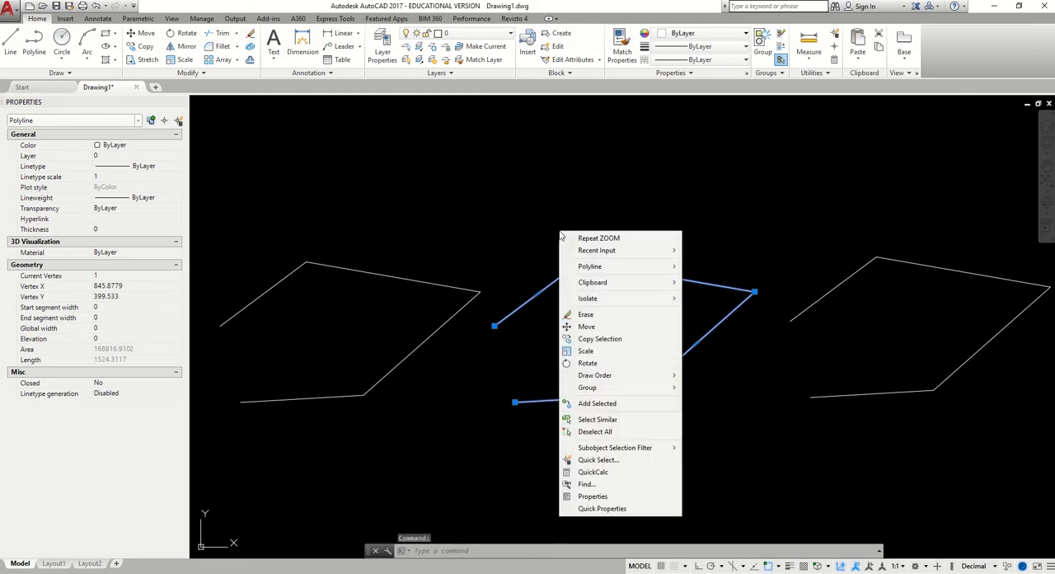
pyautogui.click(496, 248)
pyautogui.rightClick(600, 230)
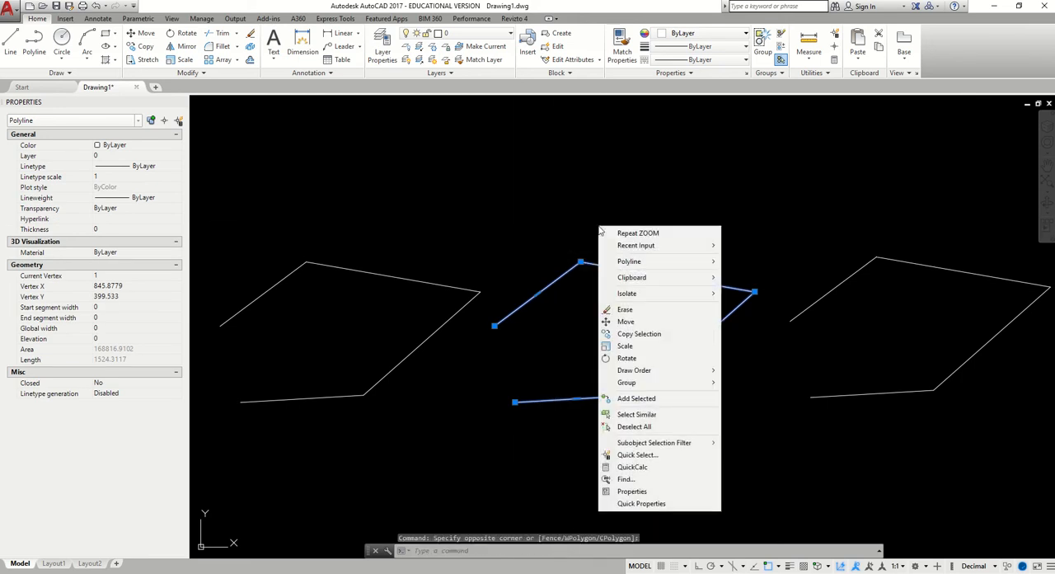
pyautogui.moveTo(706, 265)
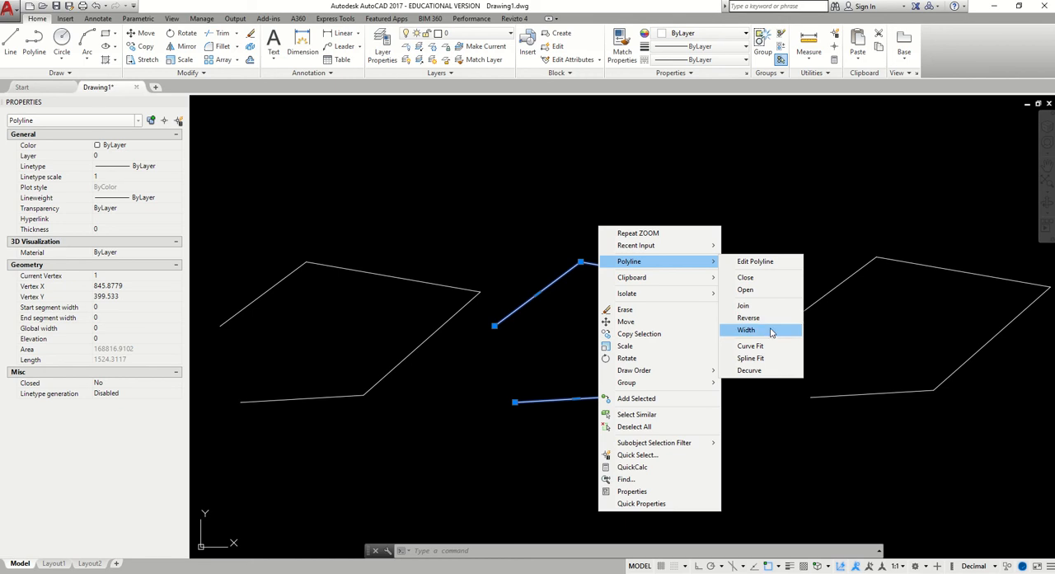
pyautogui.click(776, 370)
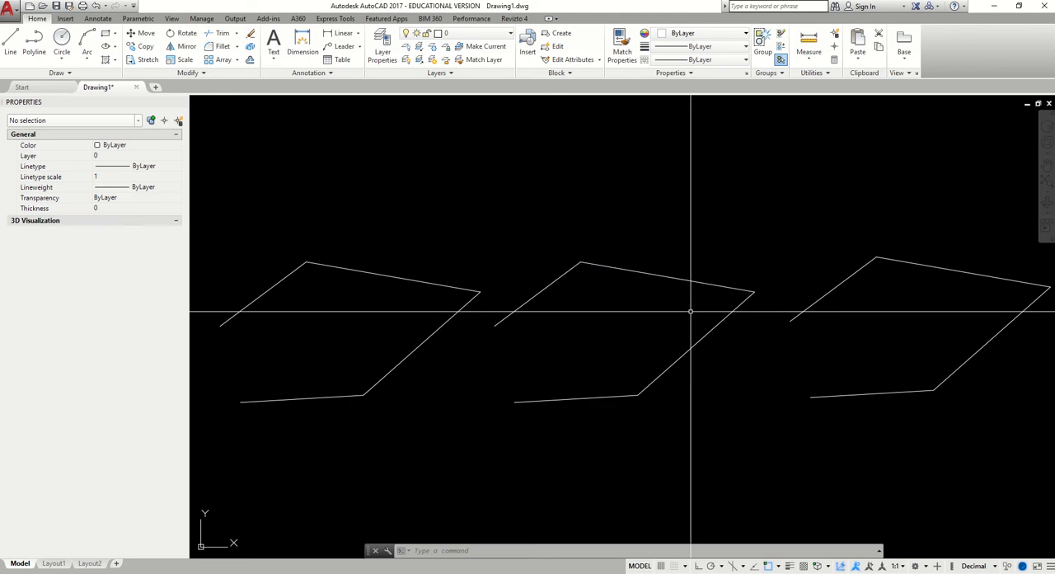
pyautogui.click(567, 268)
pyautogui.click(565, 272)
pyautogui.rightClick(567, 234)
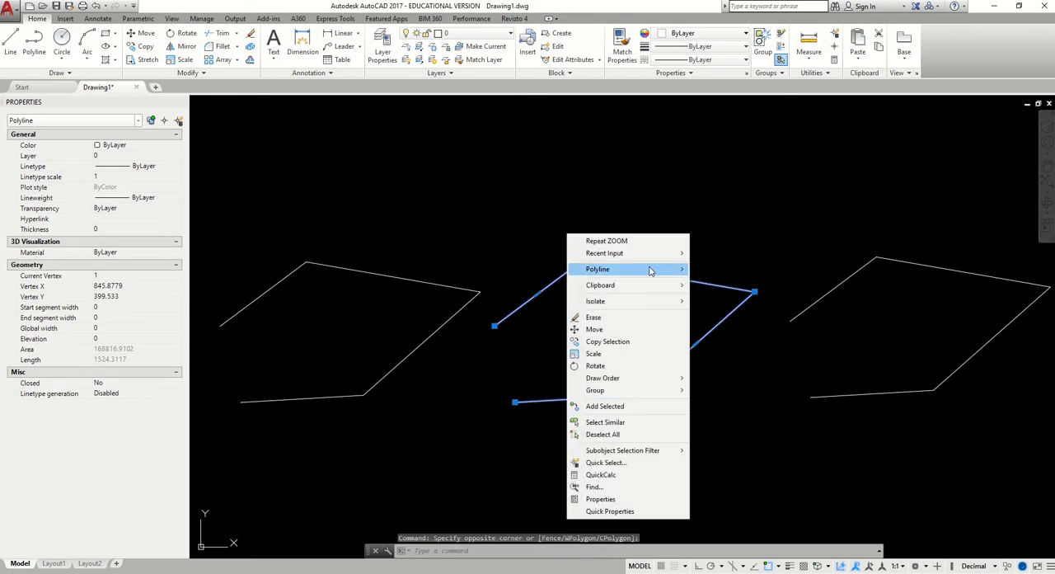
pyautogui.moveTo(651, 271)
pyautogui.click(719, 269)
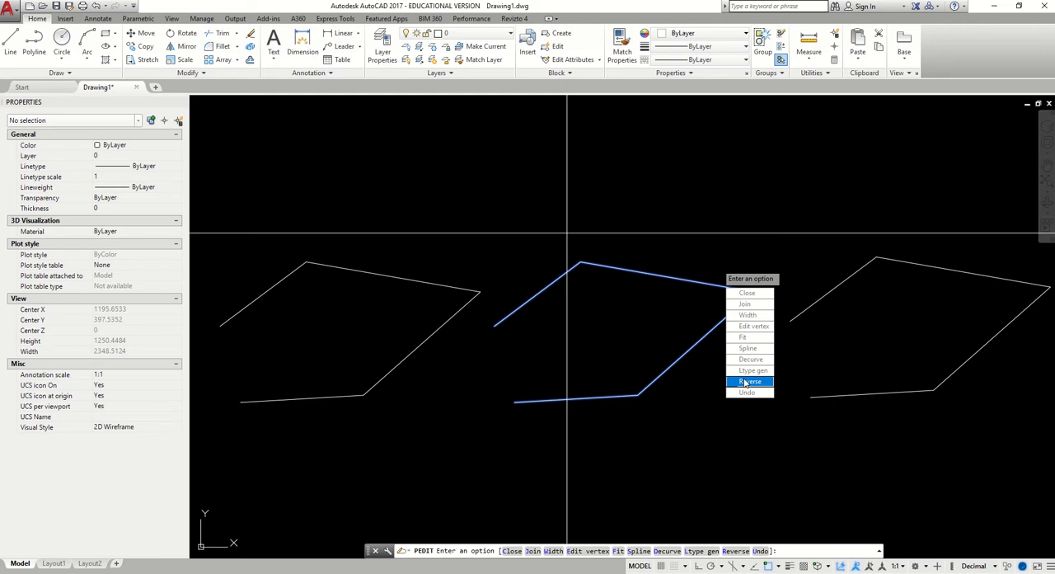
pyautogui.press('Escape')
# Close the middle polyline with the polyline Close option
pyautogui.click(606, 264)
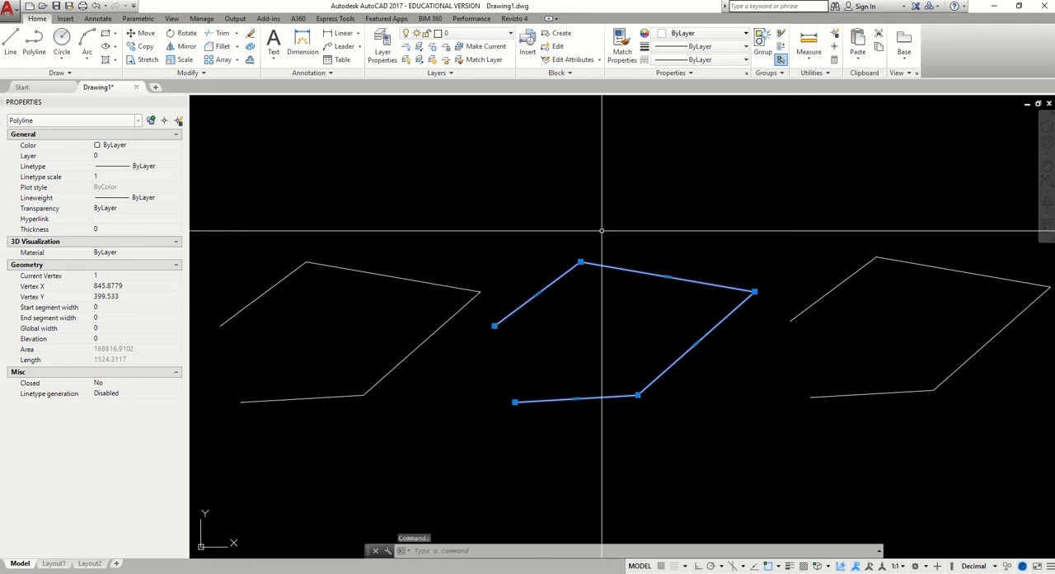
pyautogui.rightClick(602, 232)
pyautogui.moveTo(701, 274)
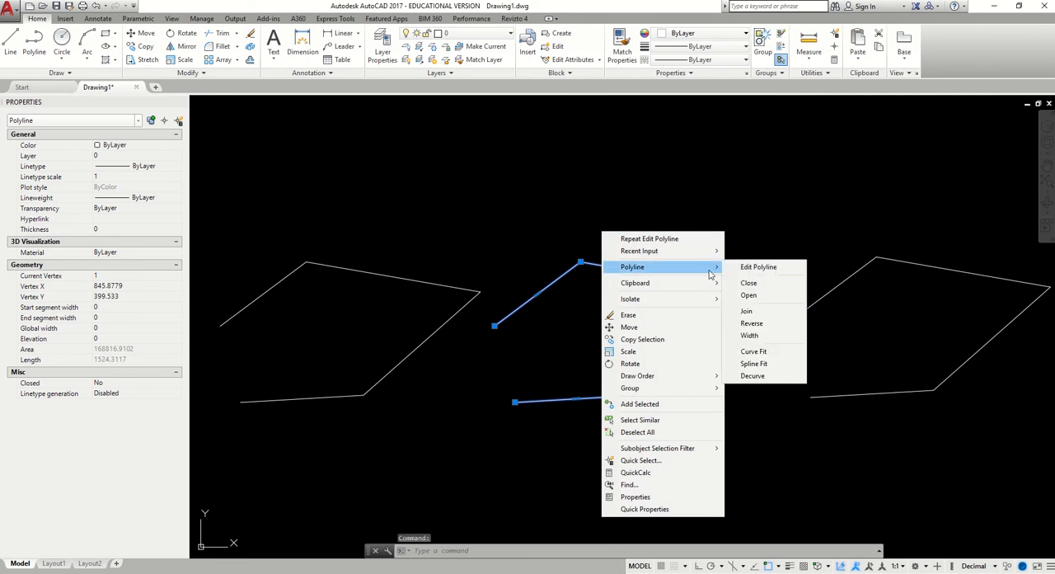
pyautogui.click(772, 290)
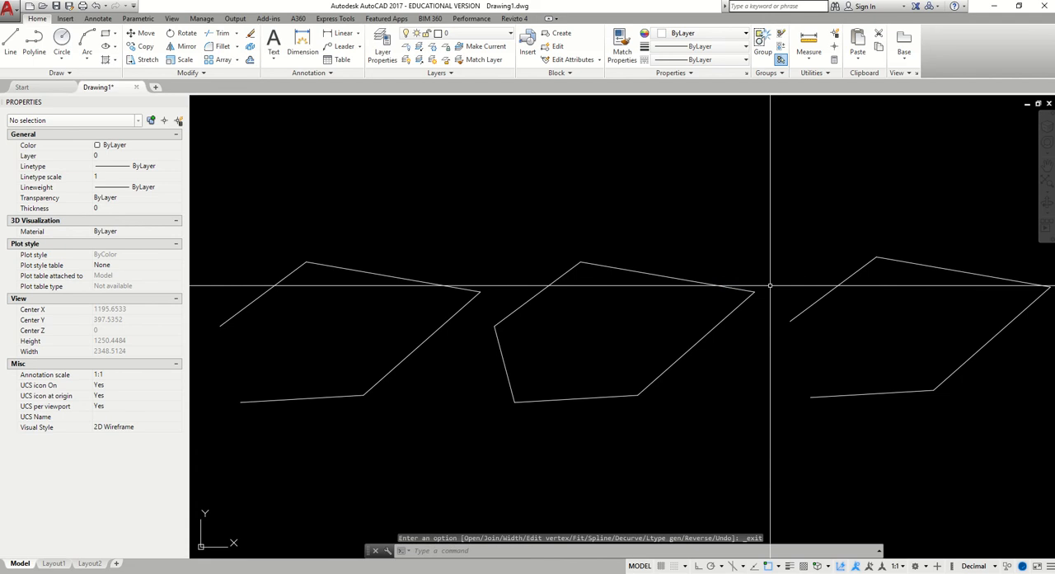
# Reopen the closed middle polyline with the polyline Open option
pyautogui.click(499, 336)
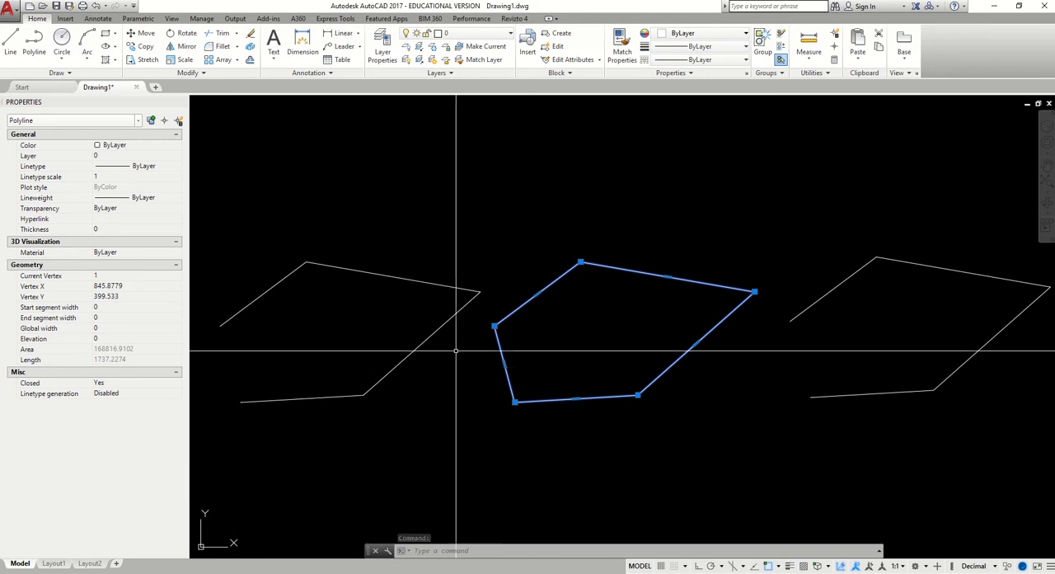
pyautogui.rightClick(653, 254)
pyautogui.moveTo(762, 294)
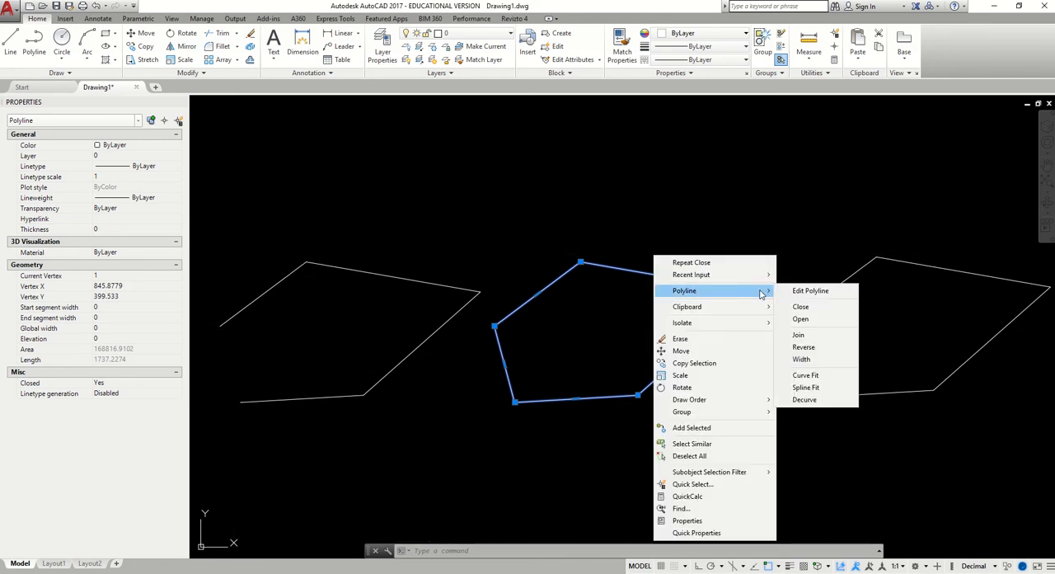
pyautogui.click(813, 320)
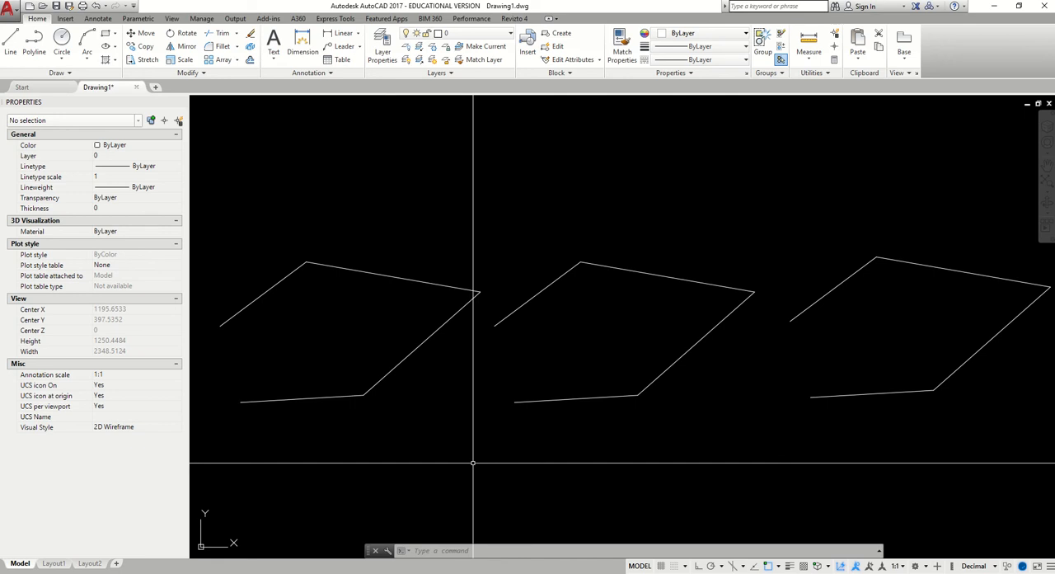
# Try to join the middle polyline with the third polyline in the row using the polyline Join option
pyautogui.click(645, 273)
pyautogui.rightClick(658, 231)
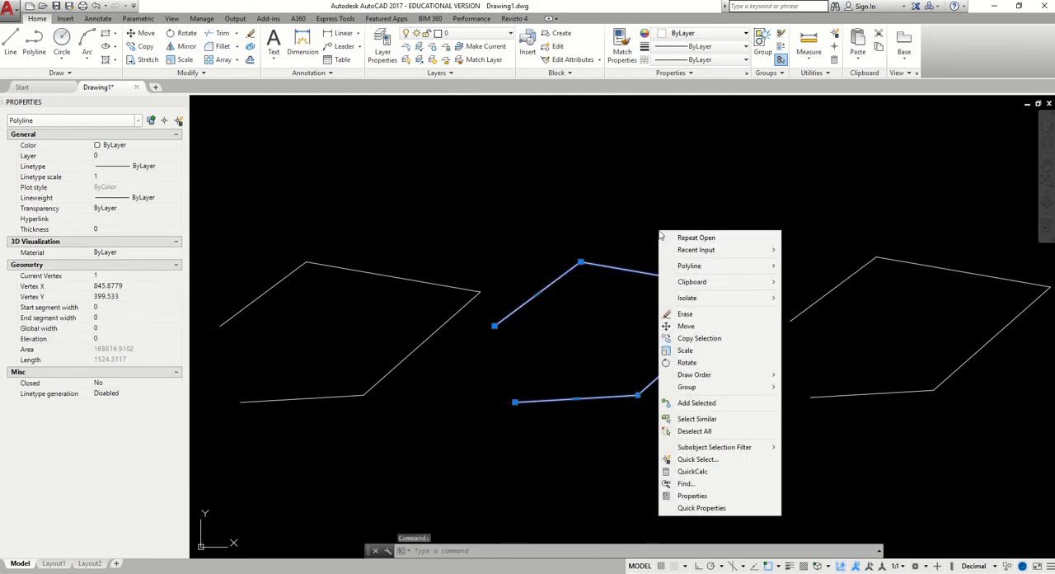
pyautogui.moveTo(767, 266)
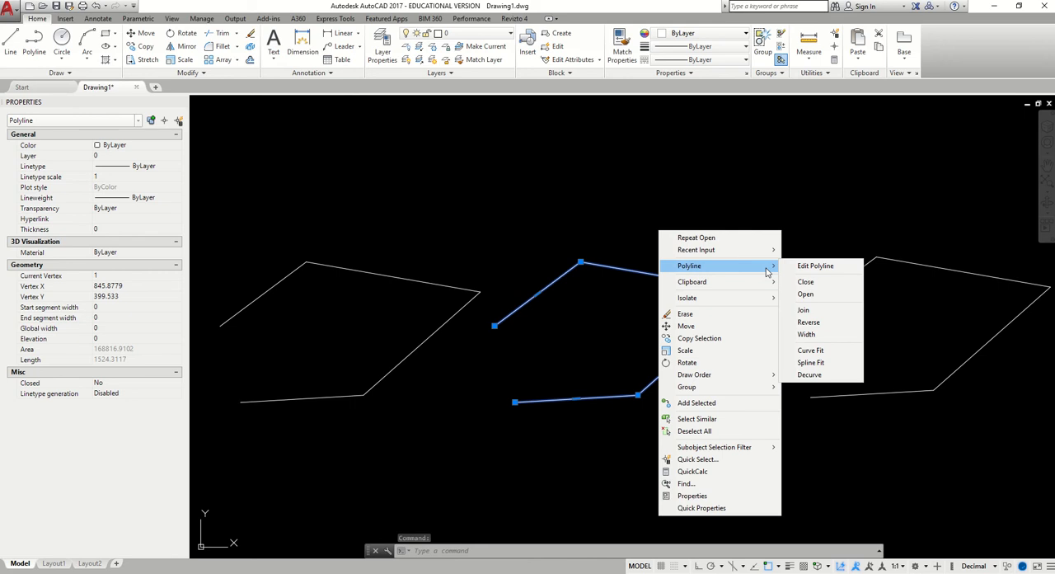
pyautogui.click(803, 310)
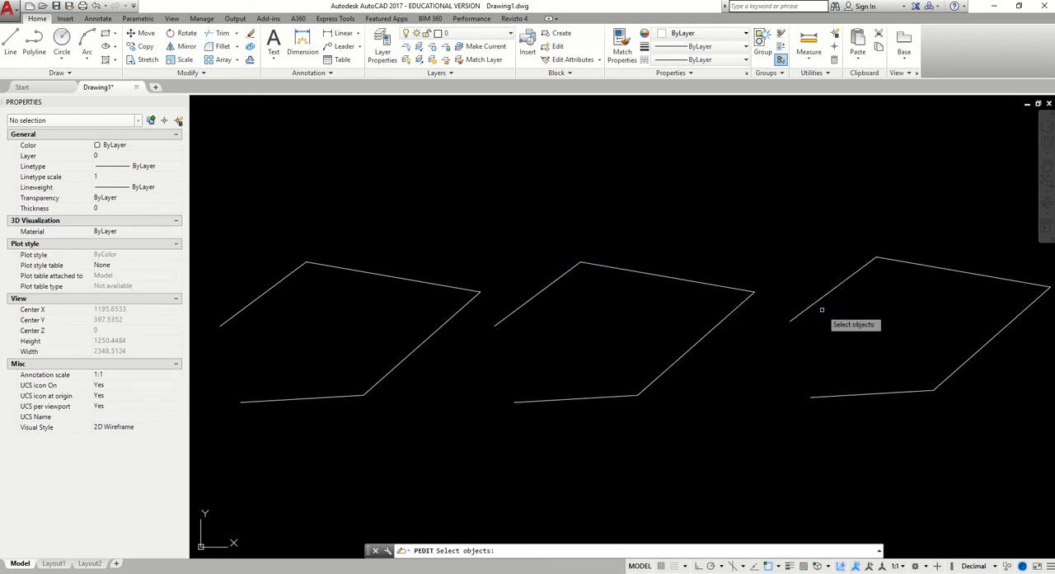
pyautogui.click(622, 269)
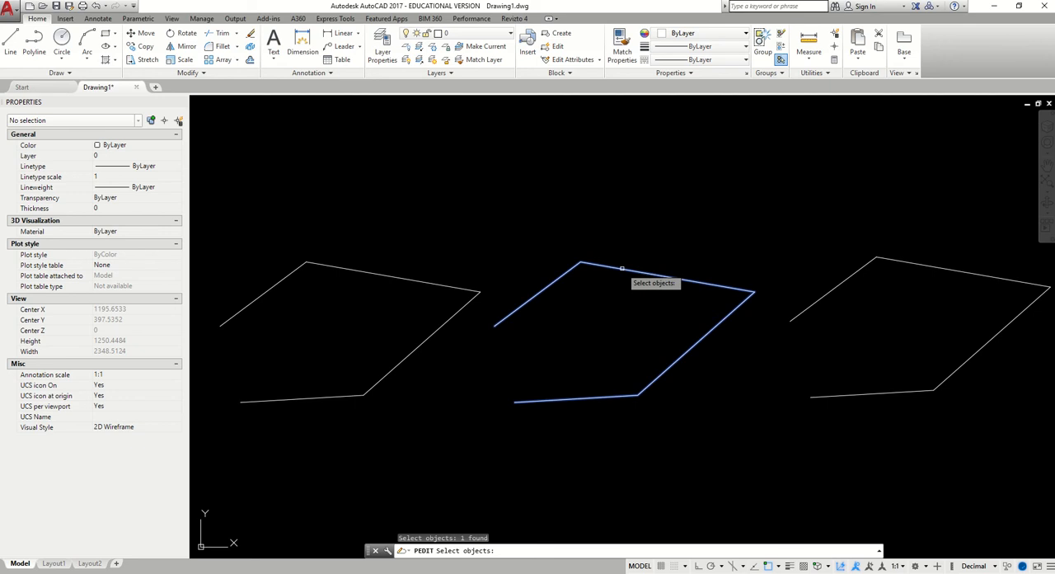
pyautogui.click(824, 272)
pyautogui.press('Return')
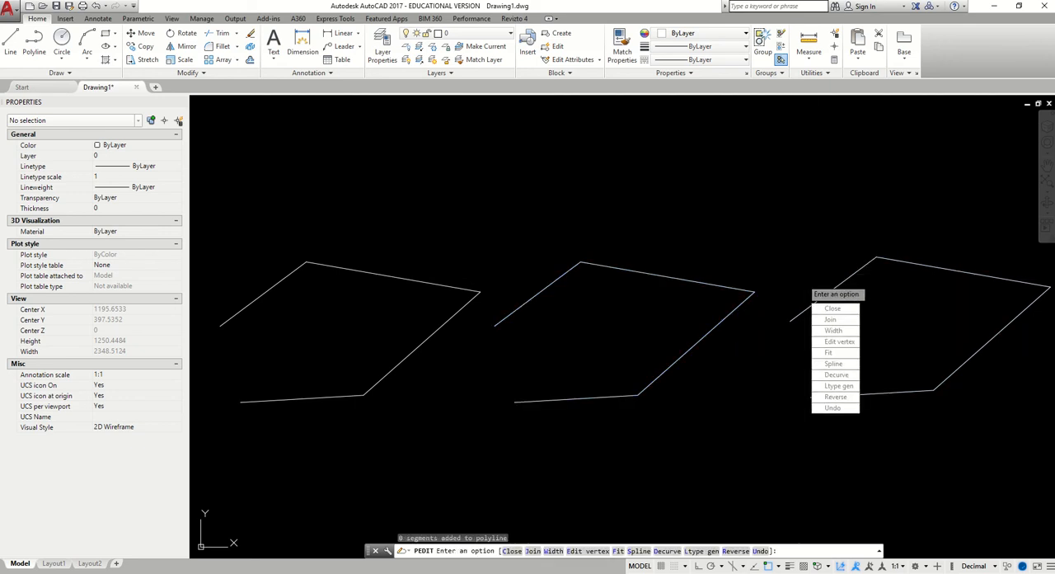
# Select the middle and third polylines to check whether they form a single object
pyautogui.press('Return')
pyautogui.click(813, 301)
pyautogui.click(745, 293)
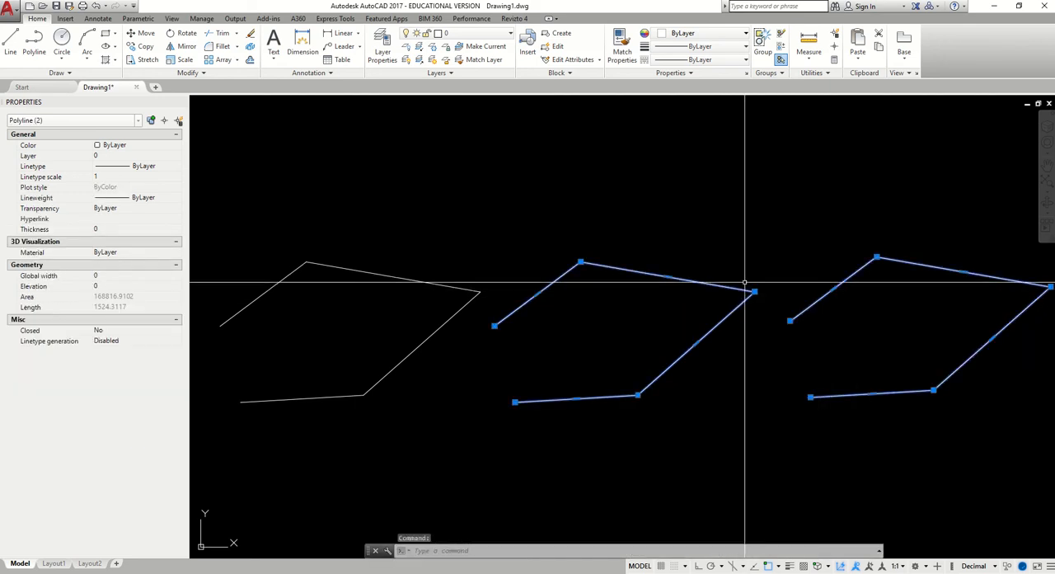
pyautogui.press('Escape')
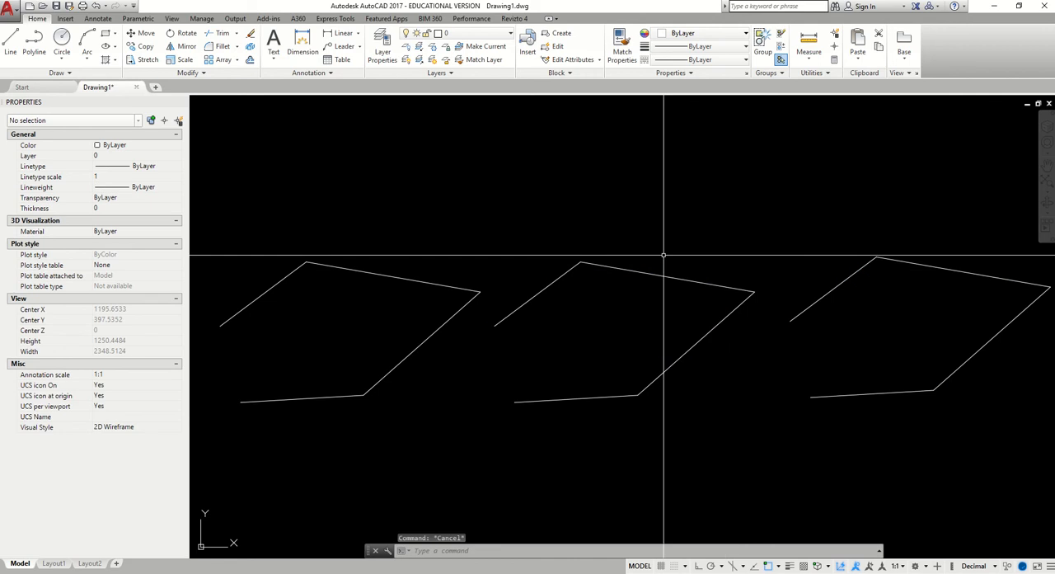
# Try once more to join the middle polyline with the separate third polyline using the polyline Join option
pyautogui.click(612, 266)
pyautogui.rightClick(611, 267)
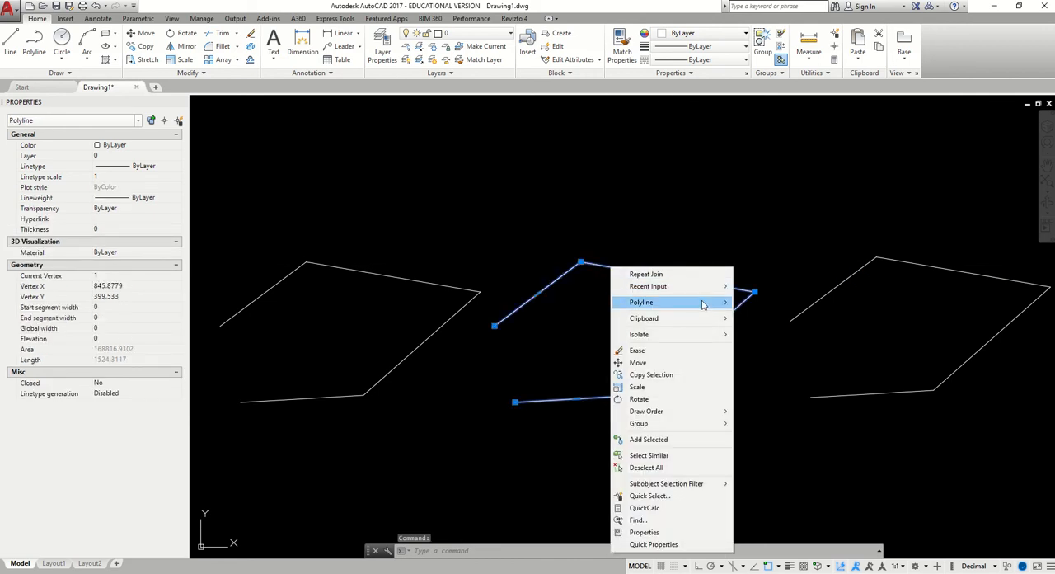
pyautogui.moveTo(703, 302)
pyautogui.click(767, 345)
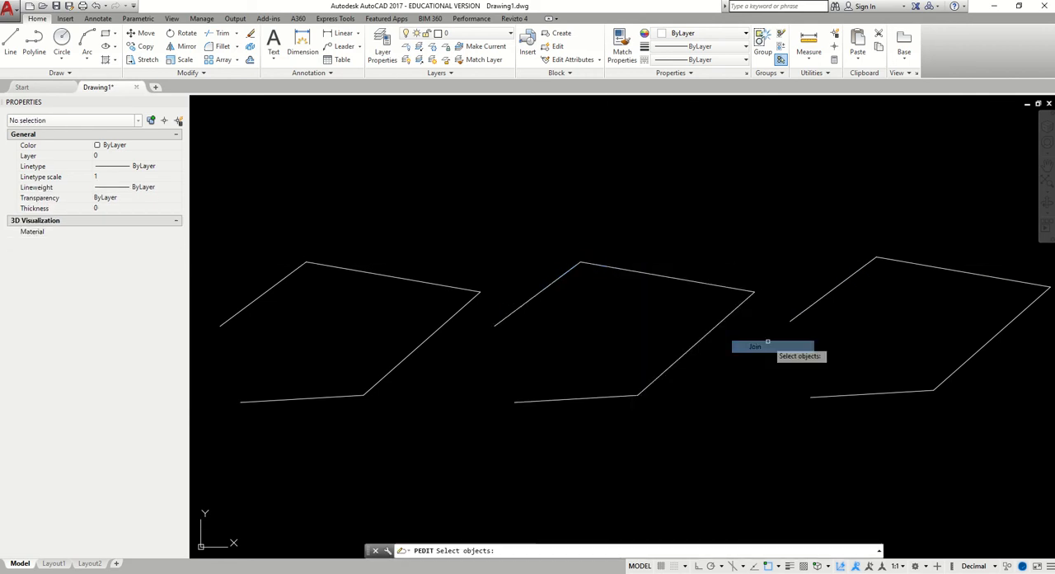
pyautogui.click(802, 312)
pyautogui.click(736, 306)
pyautogui.press('Return')
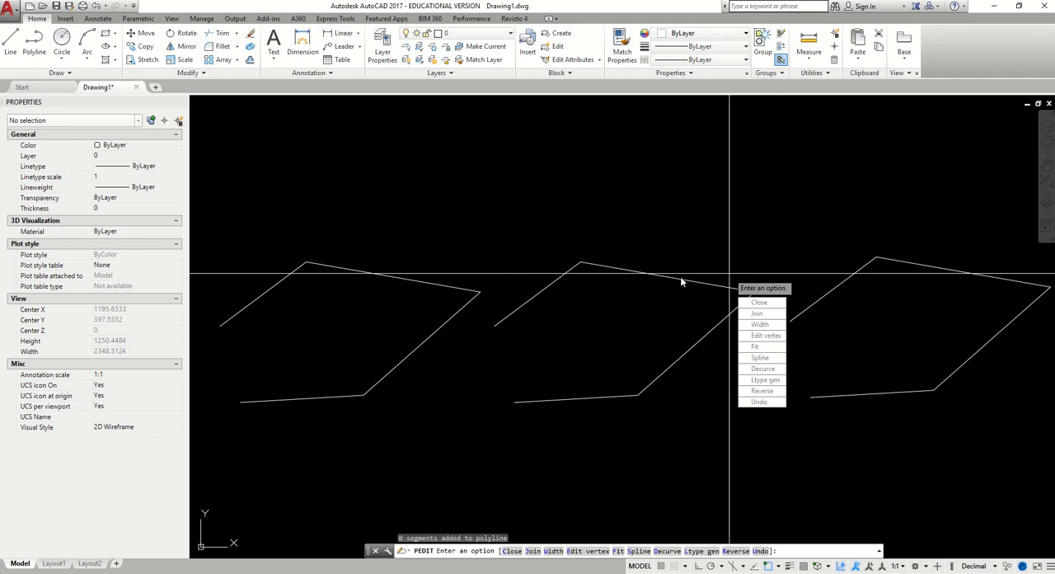
pyautogui.press('Escape')
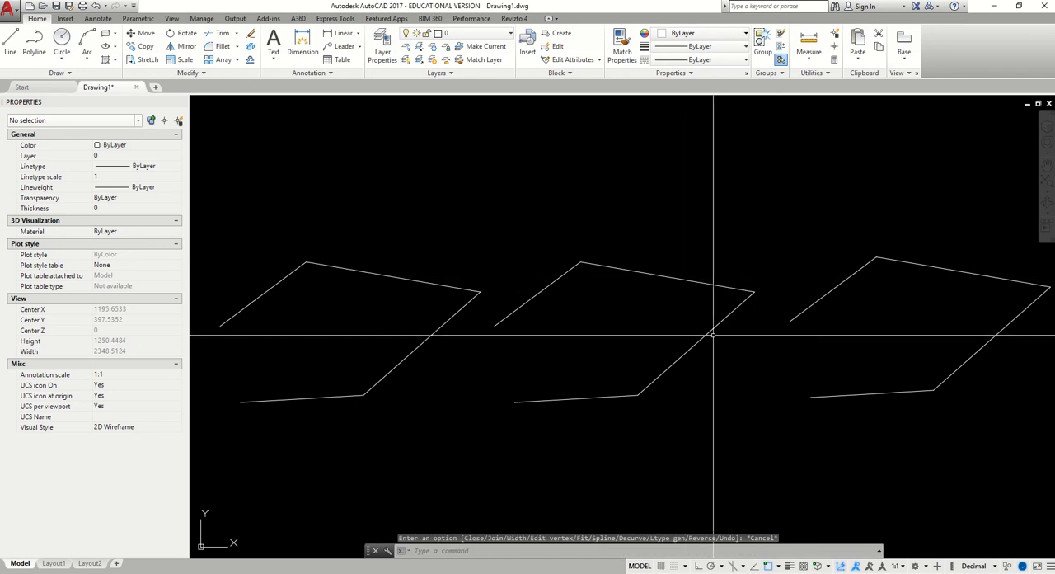
# Turn off the Intersection object snap and draw a one-segment polyline from the middle polyline's lower open end diagonally down to about (664, -39)
pyautogui.click(34, 45)
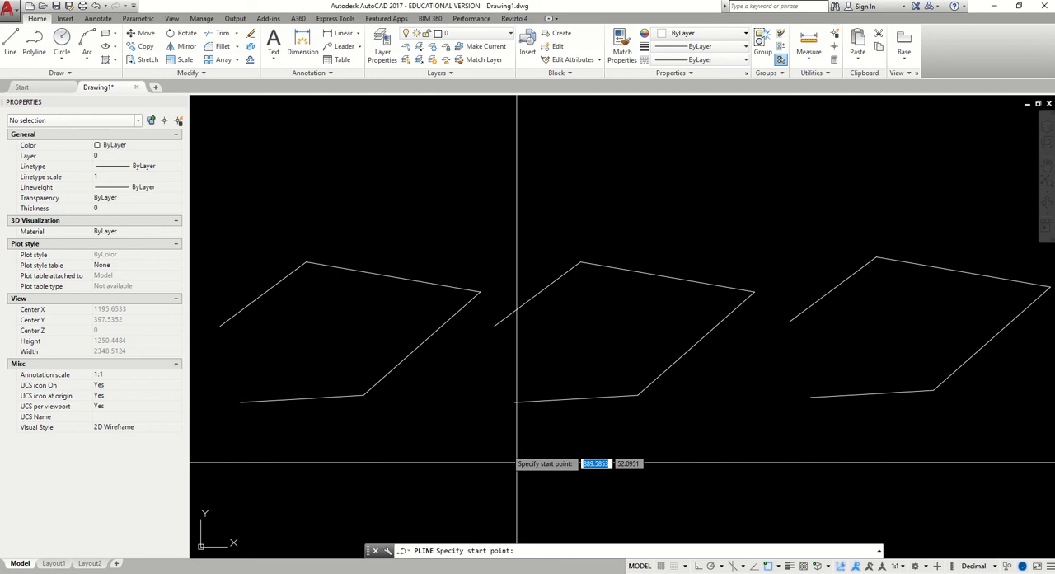
pyautogui.click(773, 568)
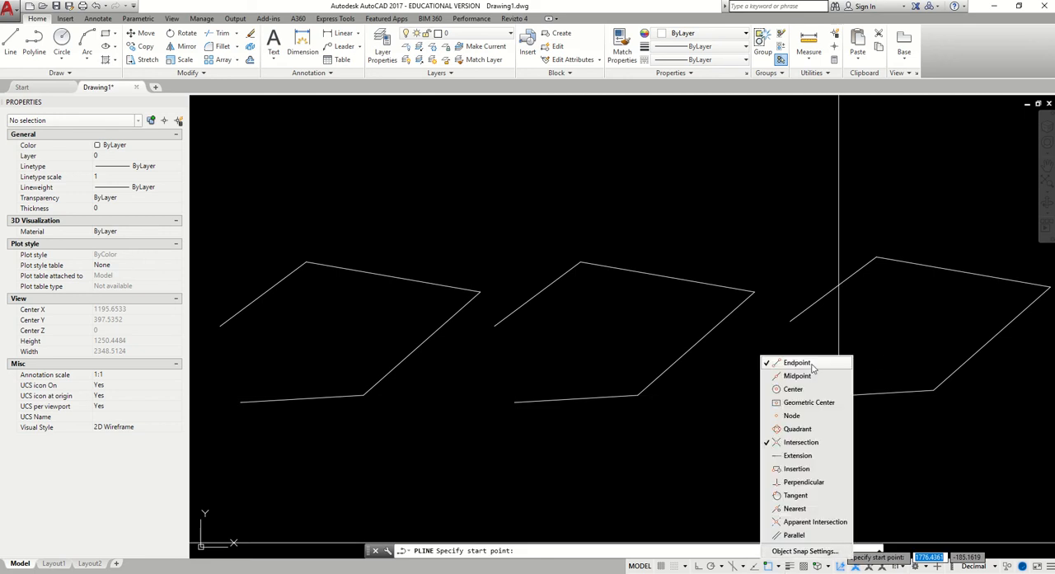
pyautogui.click(814, 446)
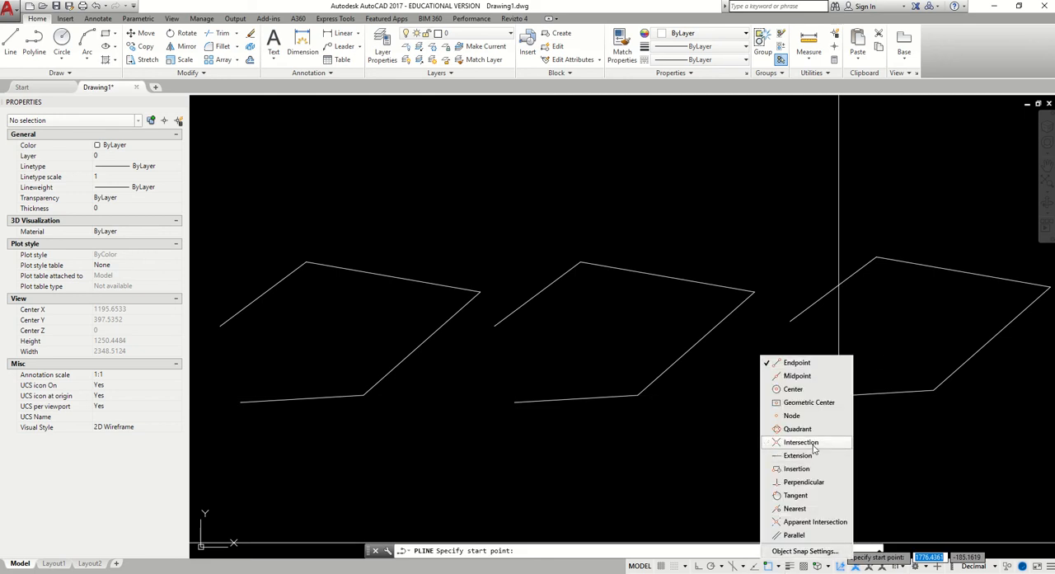
pyautogui.click(489, 418)
pyautogui.click(513, 403)
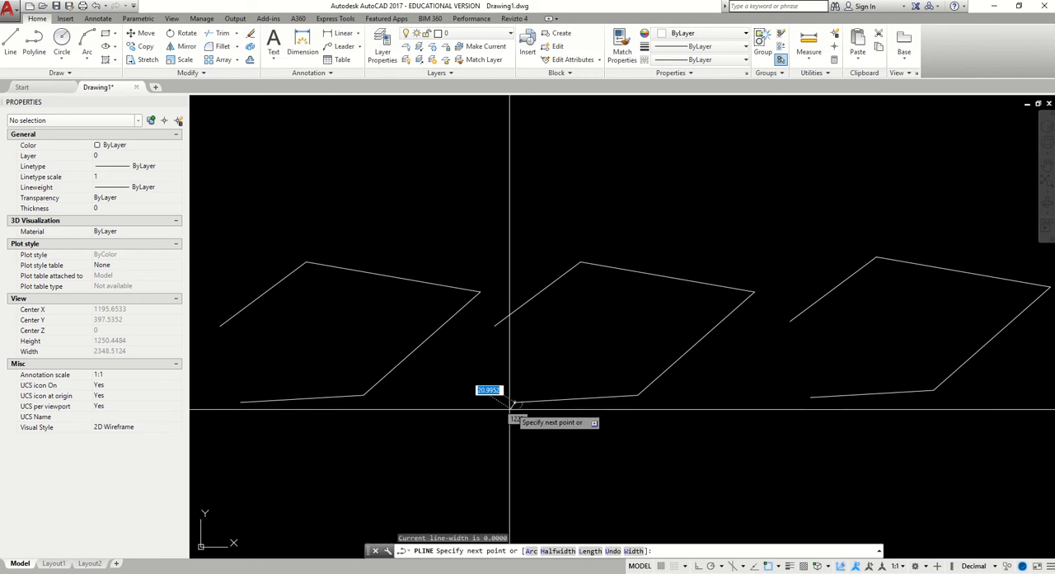
pyautogui.click(427, 486)
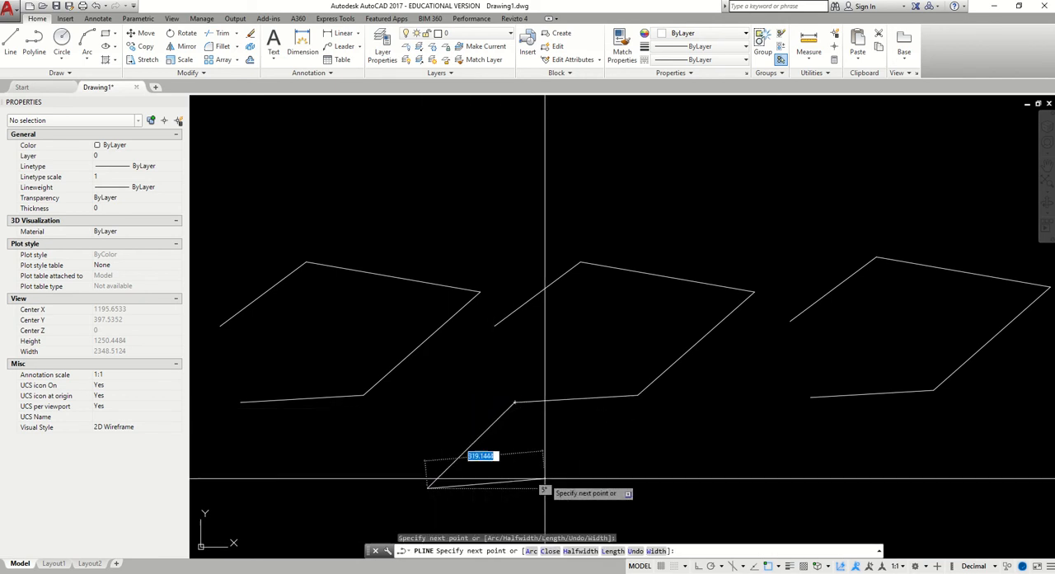
pyautogui.press('Escape')
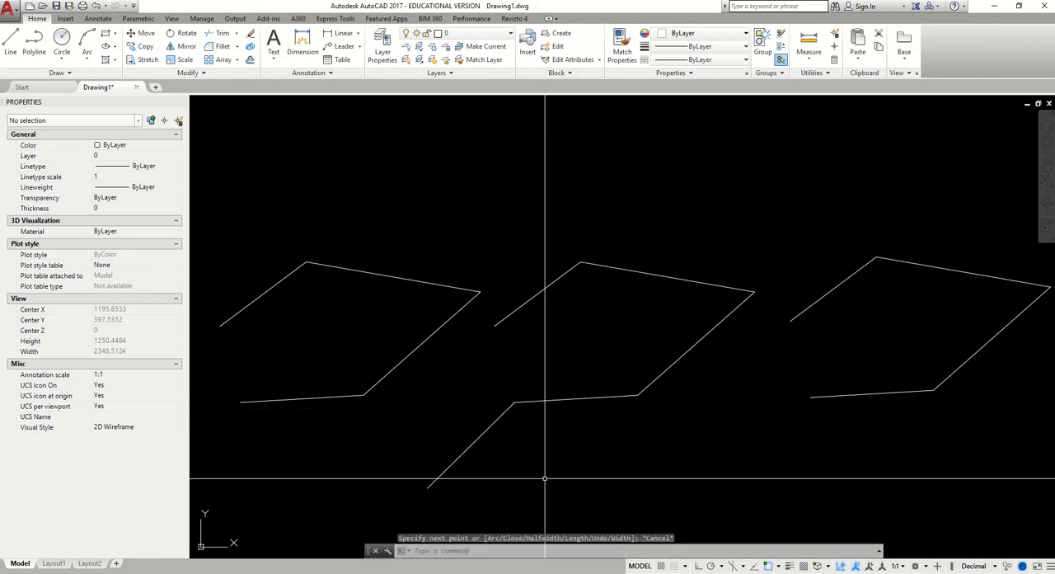
# Select the new segment and the middle polyline to check whether they are separate objects
pyautogui.click(513, 404)
pyautogui.click(528, 402)
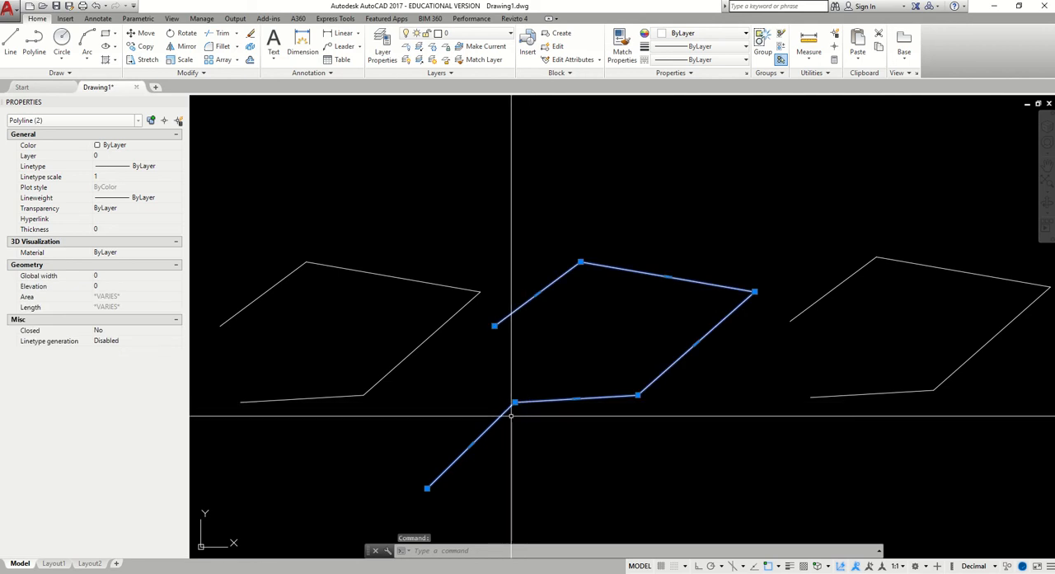
pyautogui.press('Escape')
# Join the middle polyline and the new diagonal segment touching its lower end with the polyline Join option
pyautogui.click(544, 401)
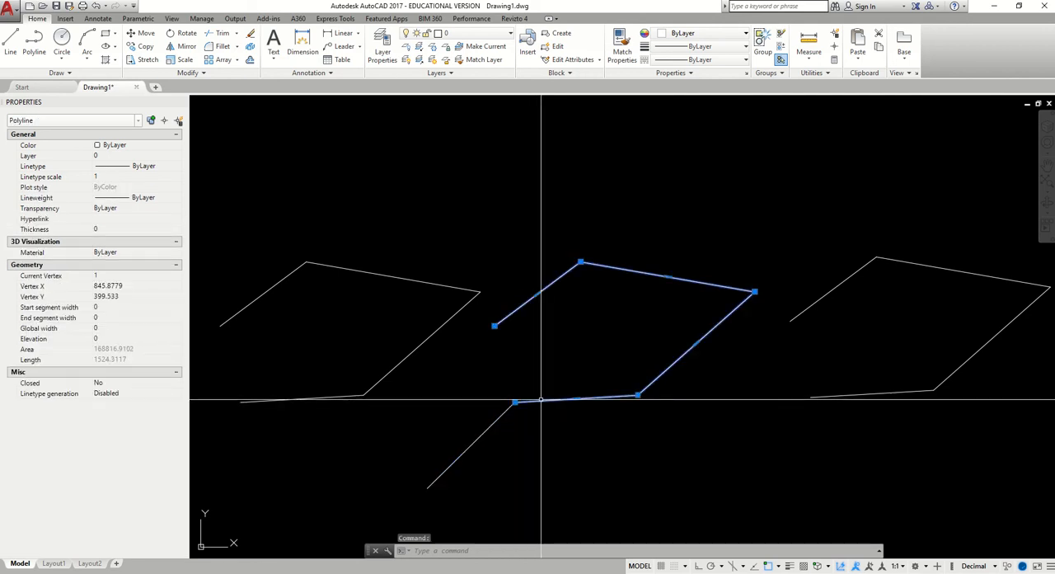
pyautogui.rightClick(561, 332)
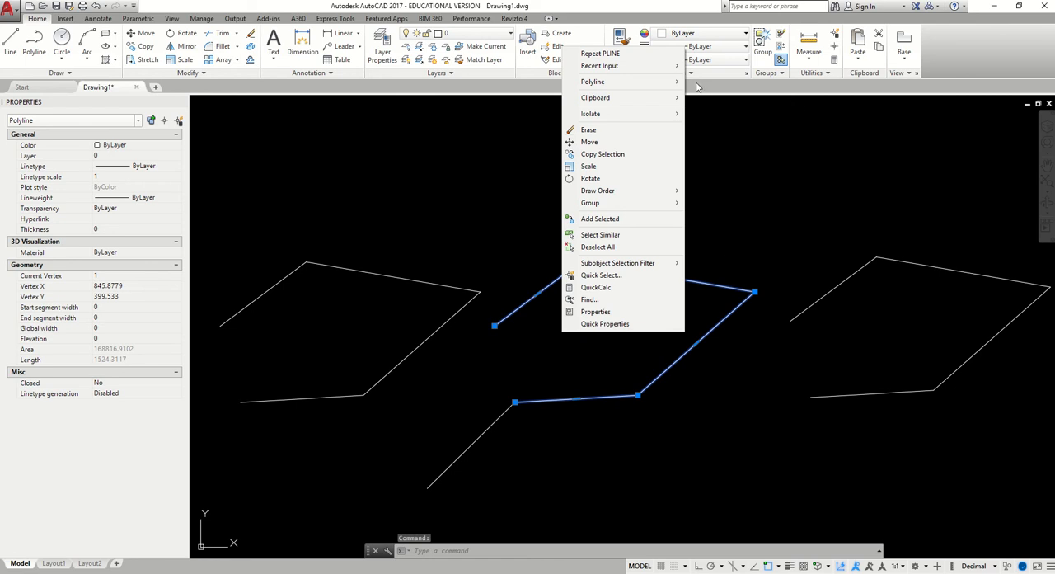
pyautogui.moveTo(647, 82)
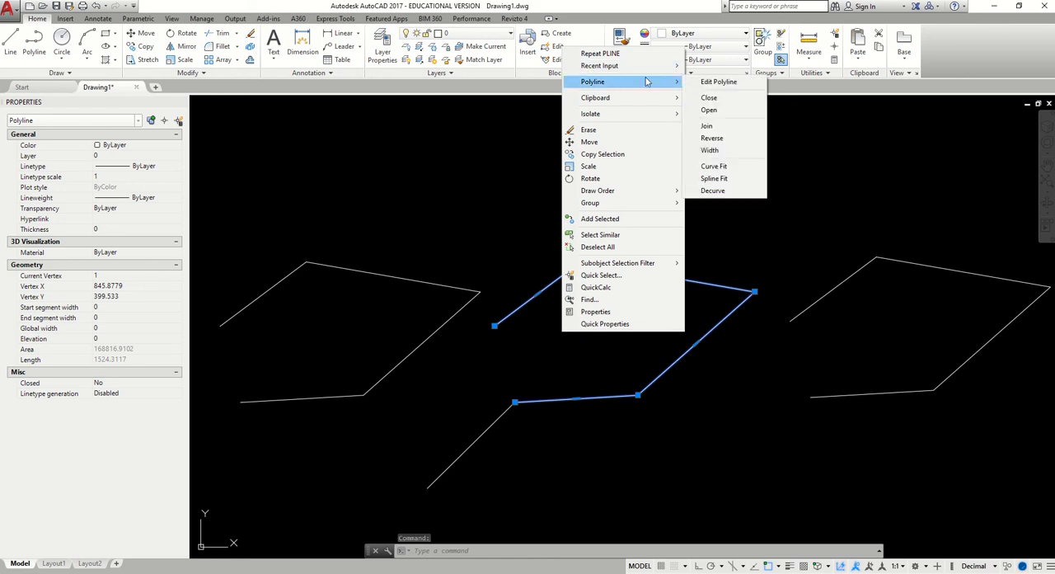
pyautogui.click(707, 125)
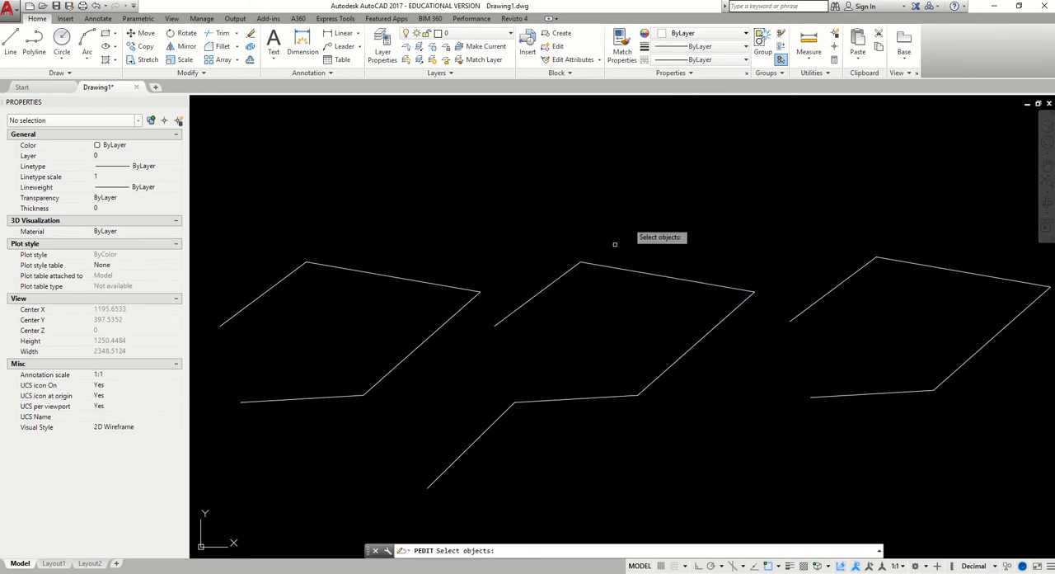
pyautogui.click(544, 401)
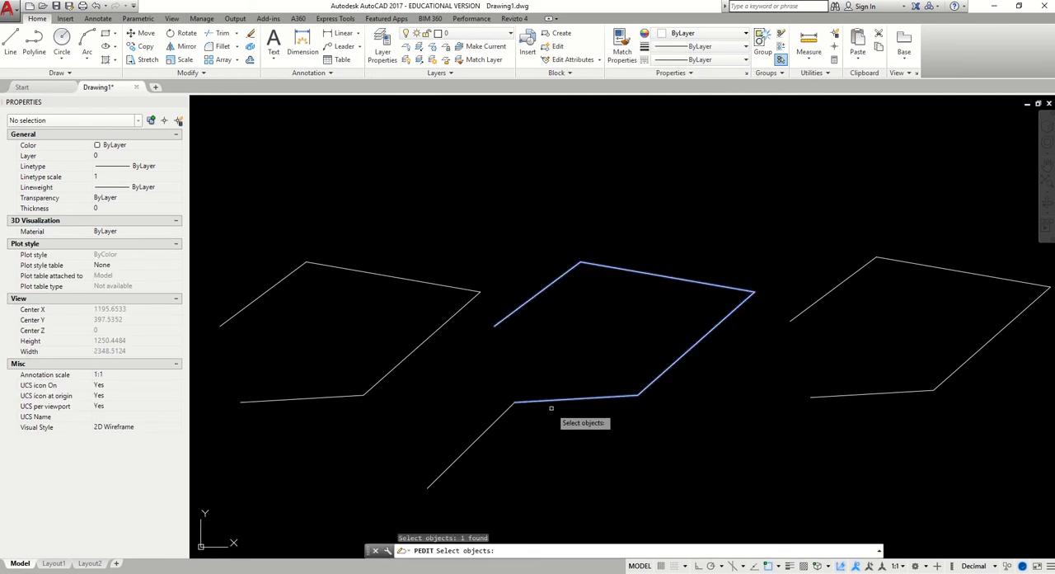
pyautogui.click(481, 434)
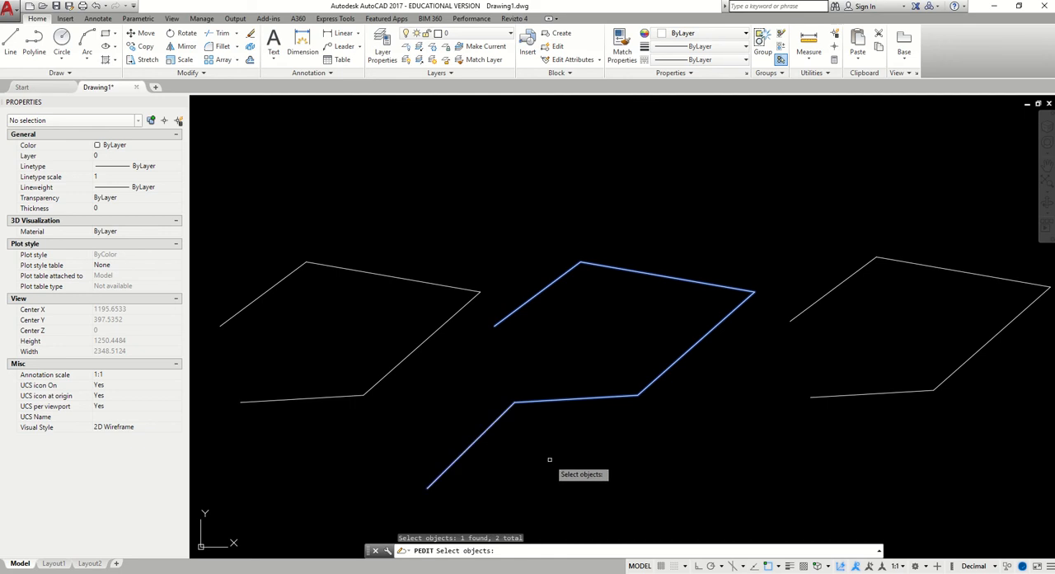
pyautogui.press('Return')
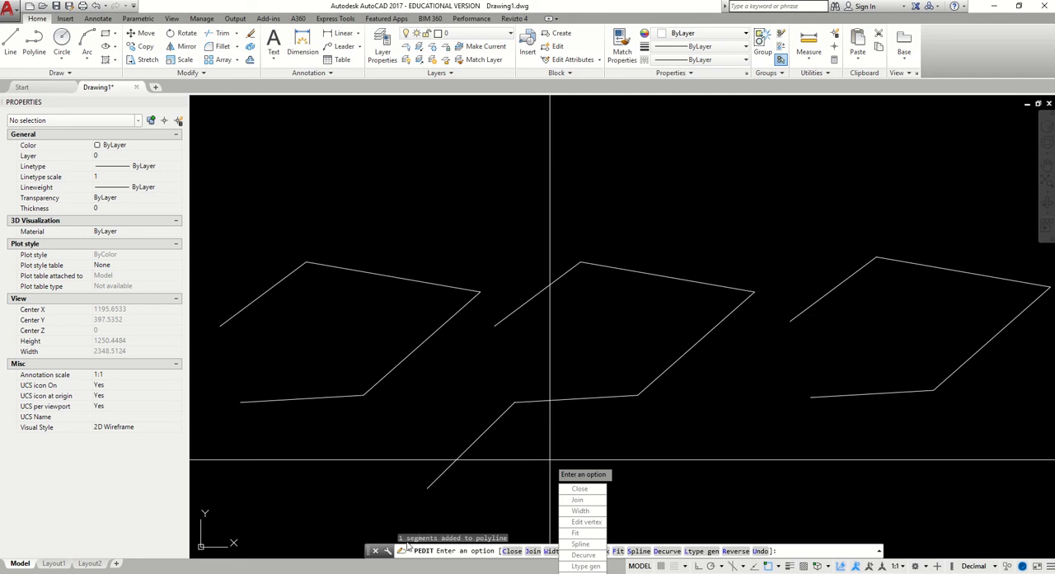
pyautogui.press('Escape')
# Reverse the direction of the joined middle polyline with the polyline Reverse option
pyautogui.click(577, 399)
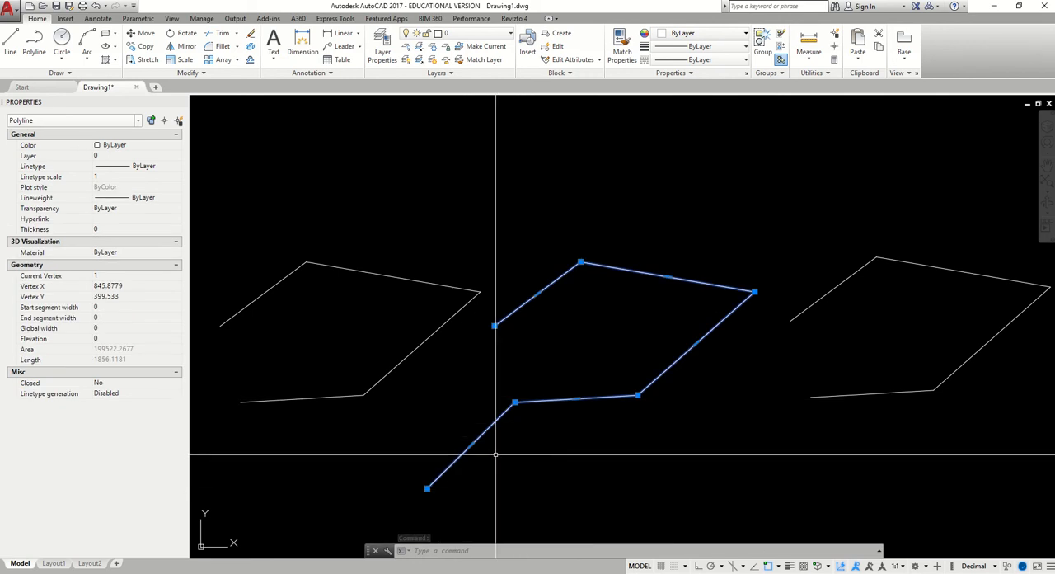
pyautogui.rightClick(651, 191)
pyautogui.moveTo(760, 227)
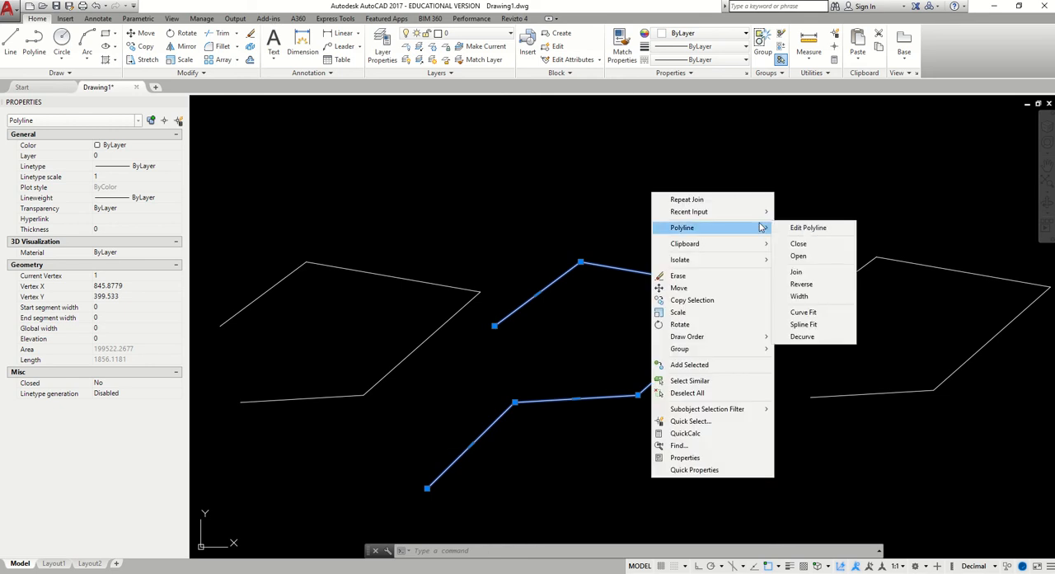
pyautogui.click(826, 284)
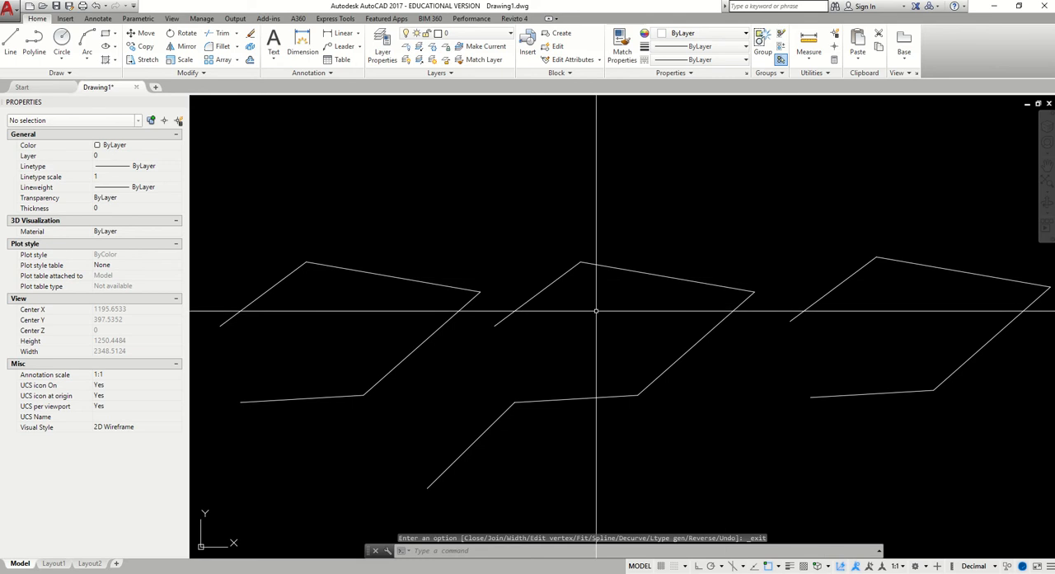
pyautogui.click(549, 400)
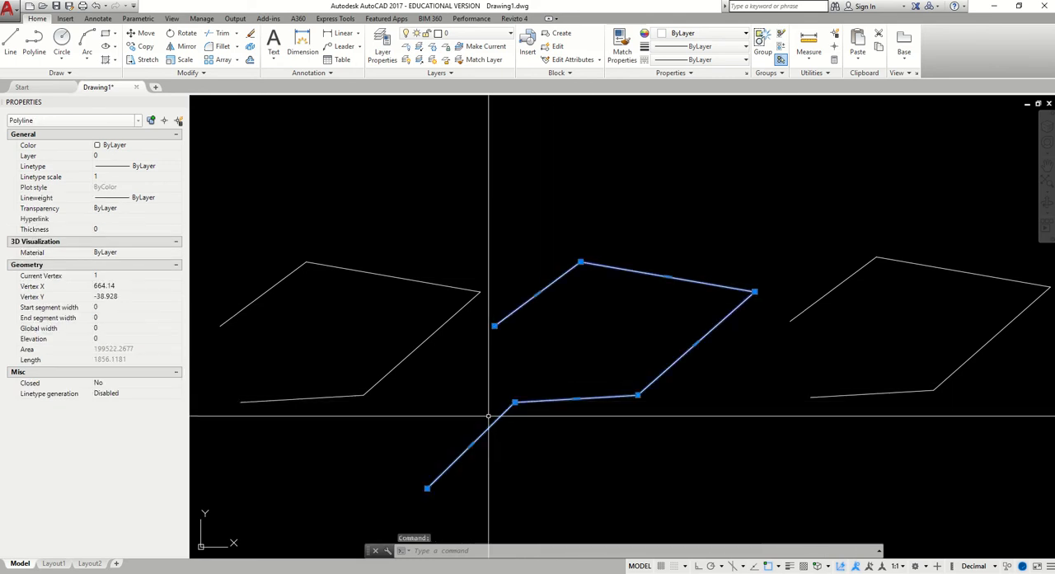
pyautogui.rightClick(618, 226)
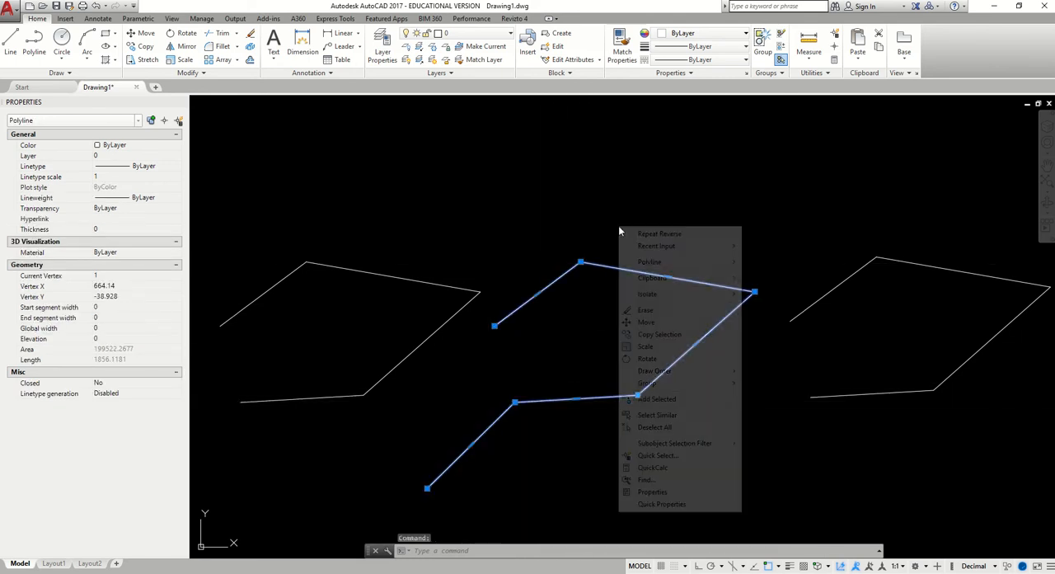
pyautogui.moveTo(729, 262)
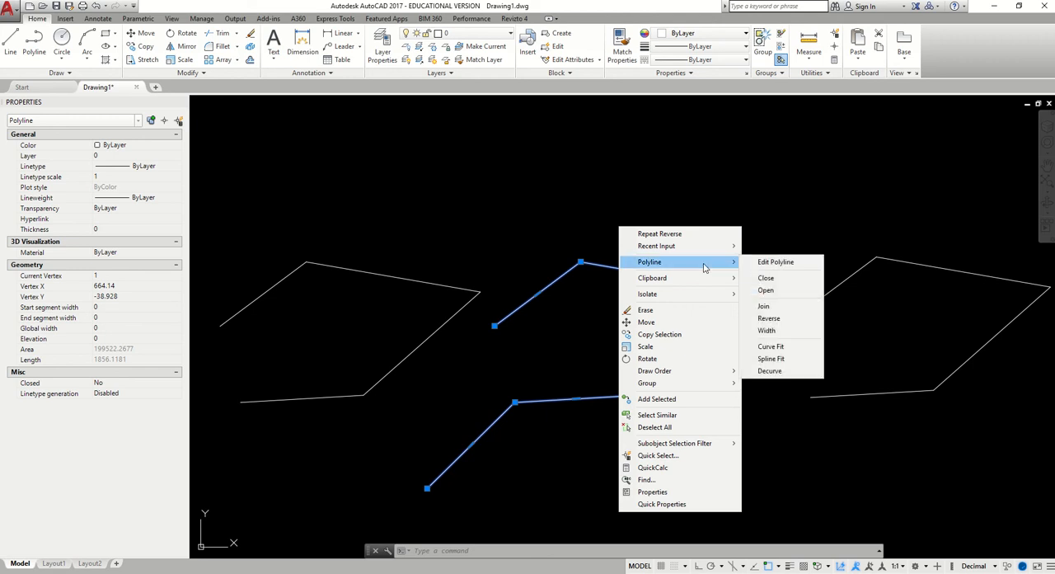
pyautogui.click(795, 333)
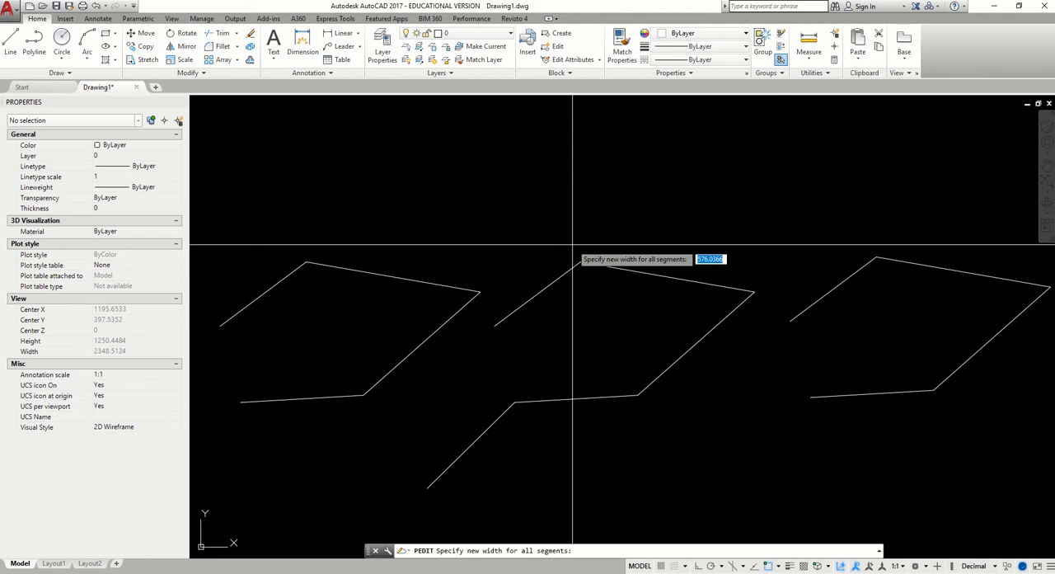
pyautogui.press('Escape')
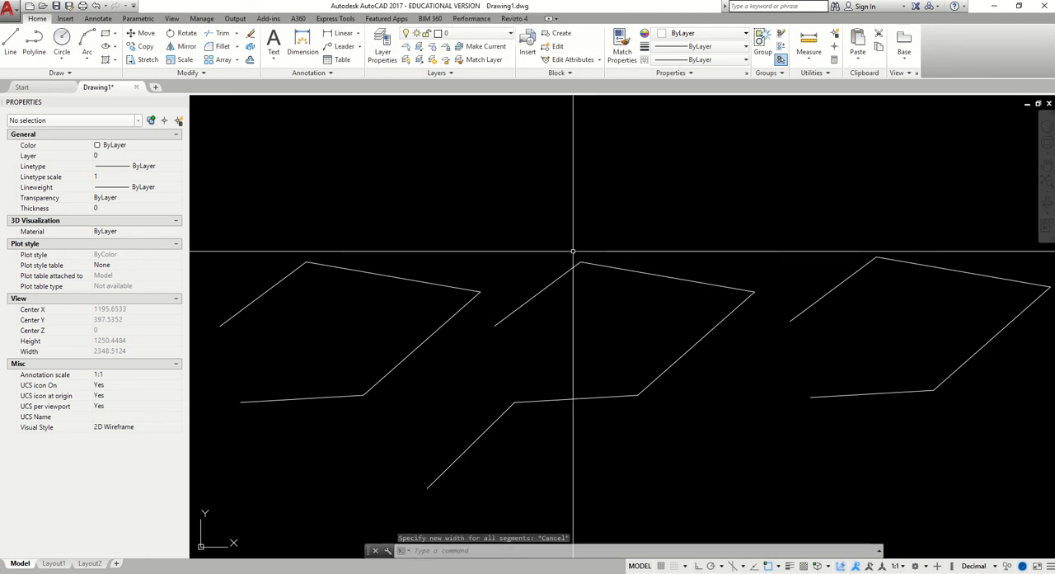
# Set the width of all segments of the joined middle polyline to 5 with the polyline Width option
pyautogui.click(559, 279)
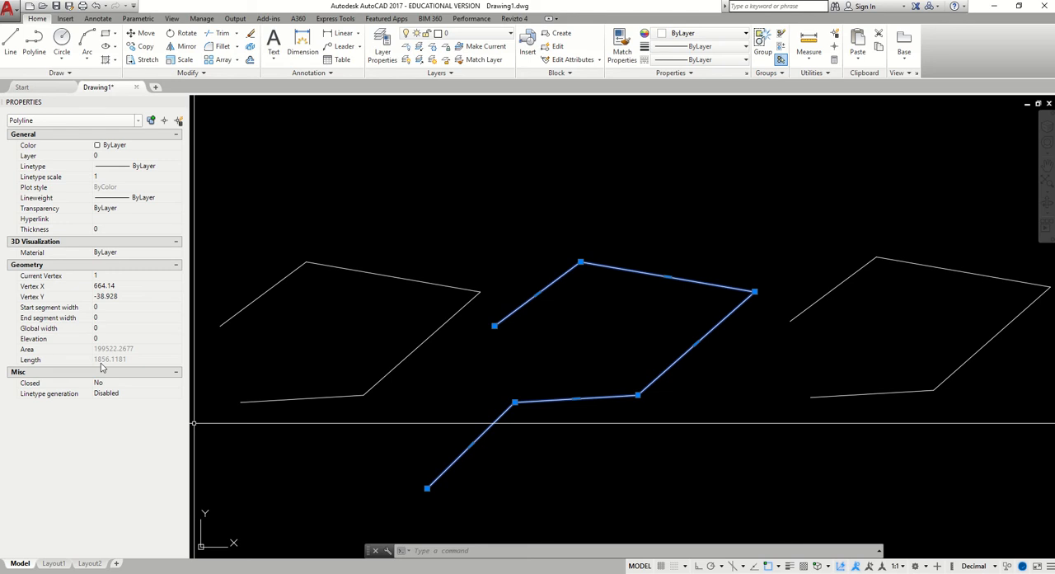
pyautogui.rightClick(634, 220)
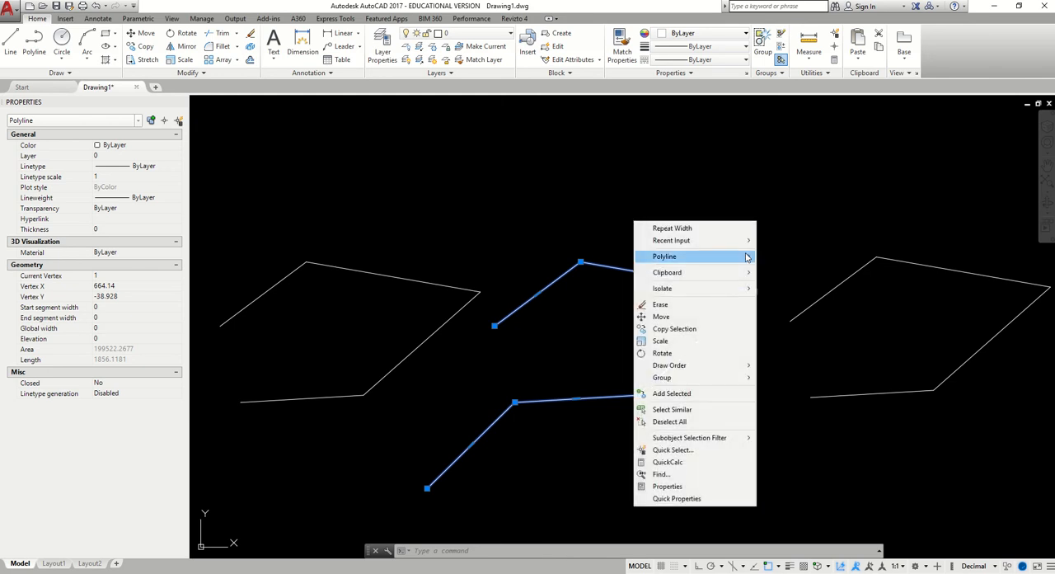
pyautogui.moveTo(727, 261)
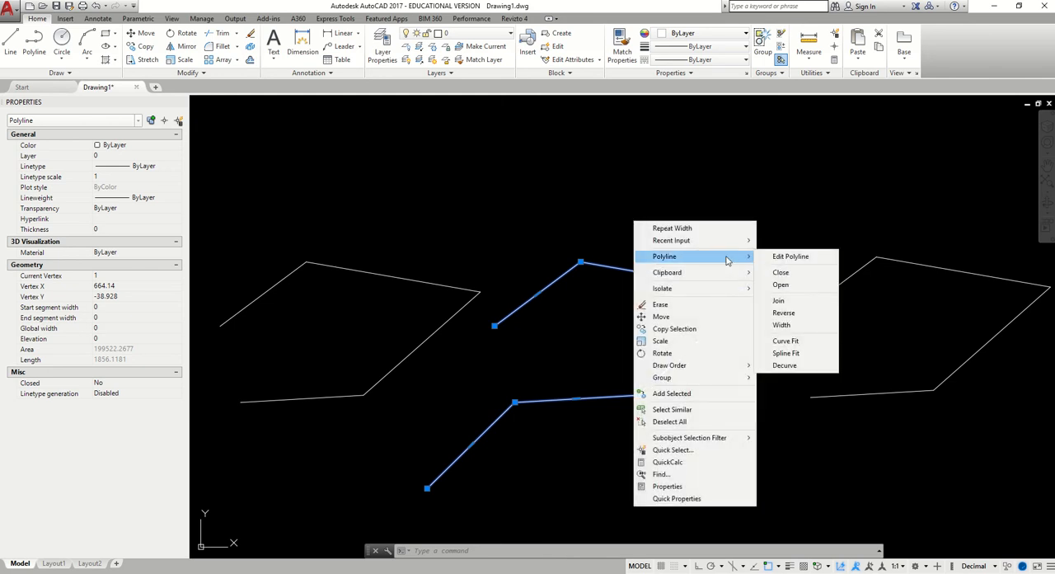
pyautogui.click(789, 328)
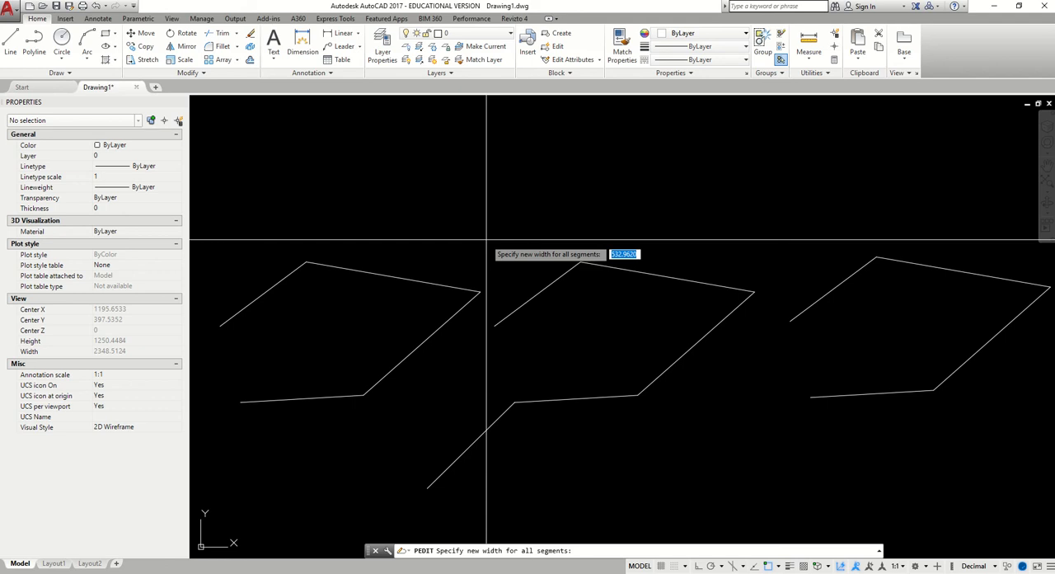
pyautogui.write('5')
pyautogui.press('Return')
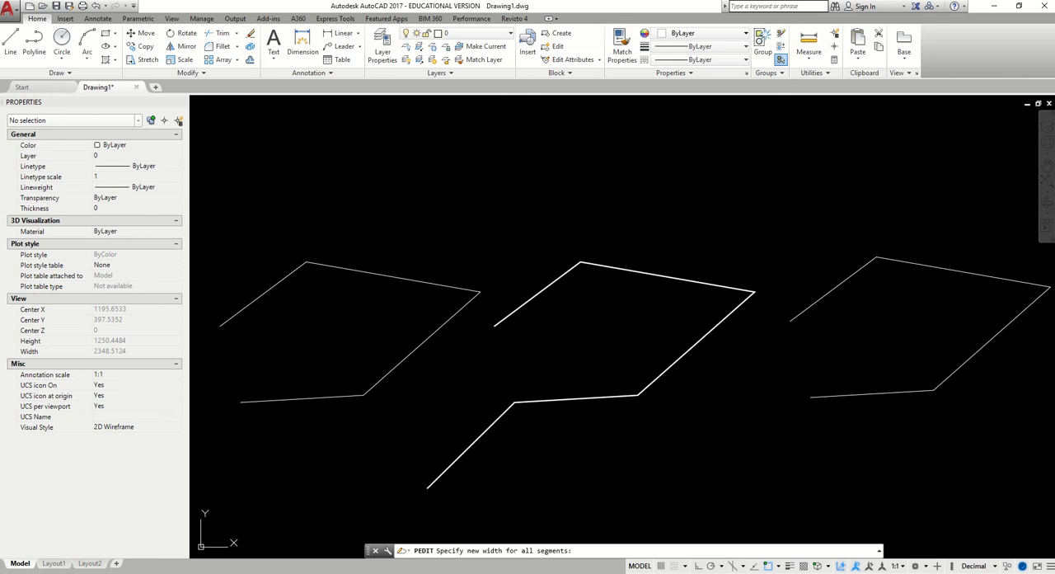
pyautogui.press('Return')
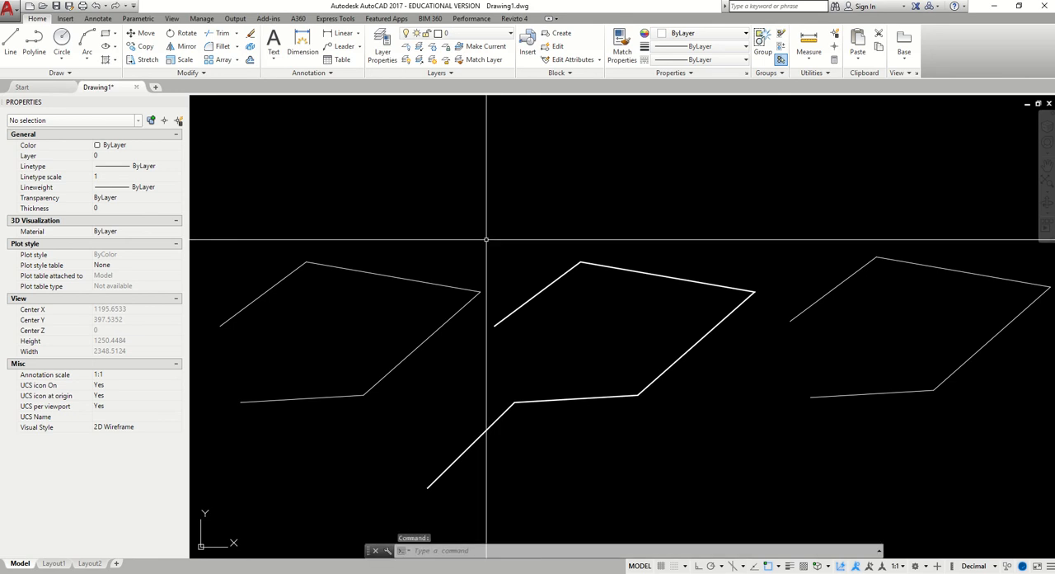
# Set the width of all segments of the leftmost polyline to 20 with the polyline Width option
pyautogui.click(376, 279)
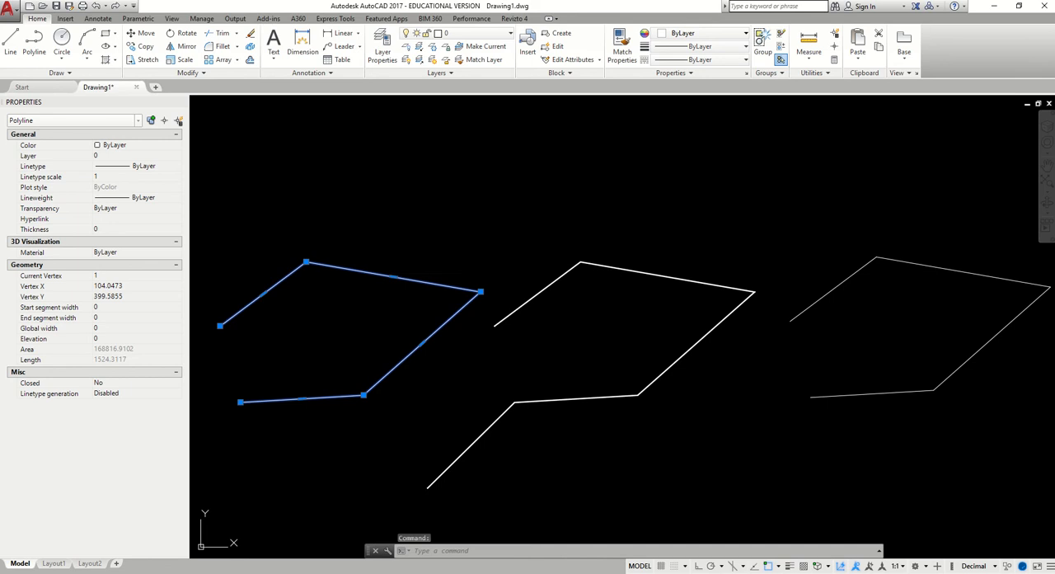
pyautogui.rightClick(374, 273)
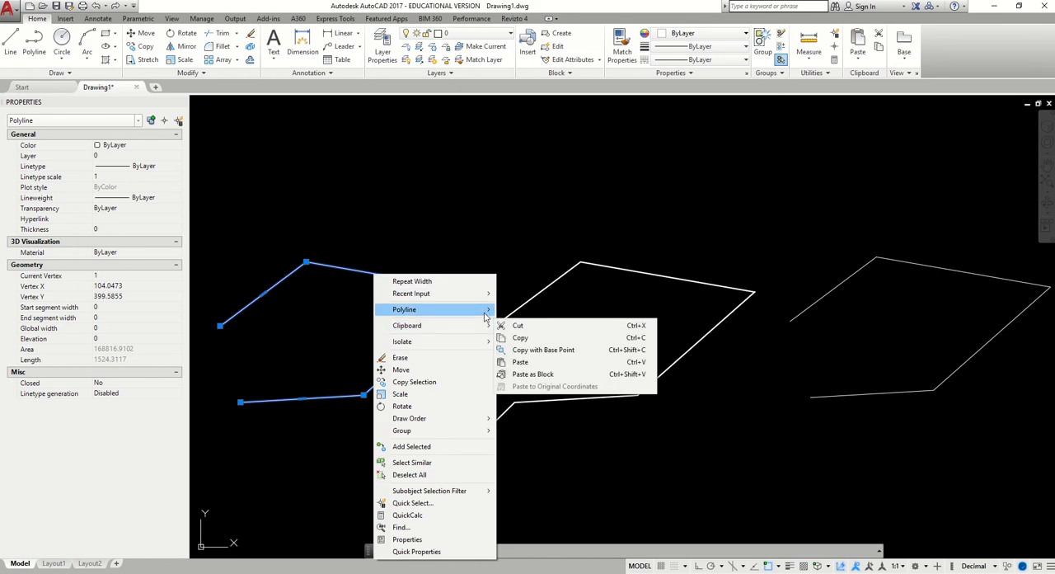
pyautogui.moveTo(485, 316)
pyautogui.click(537, 375)
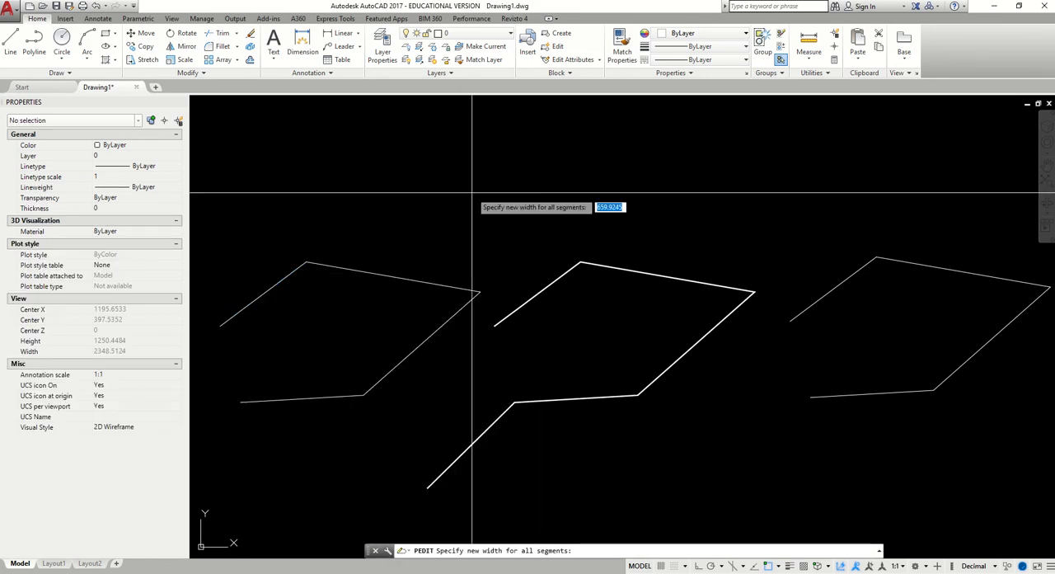
pyautogui.write('20')
pyautogui.press('Return')
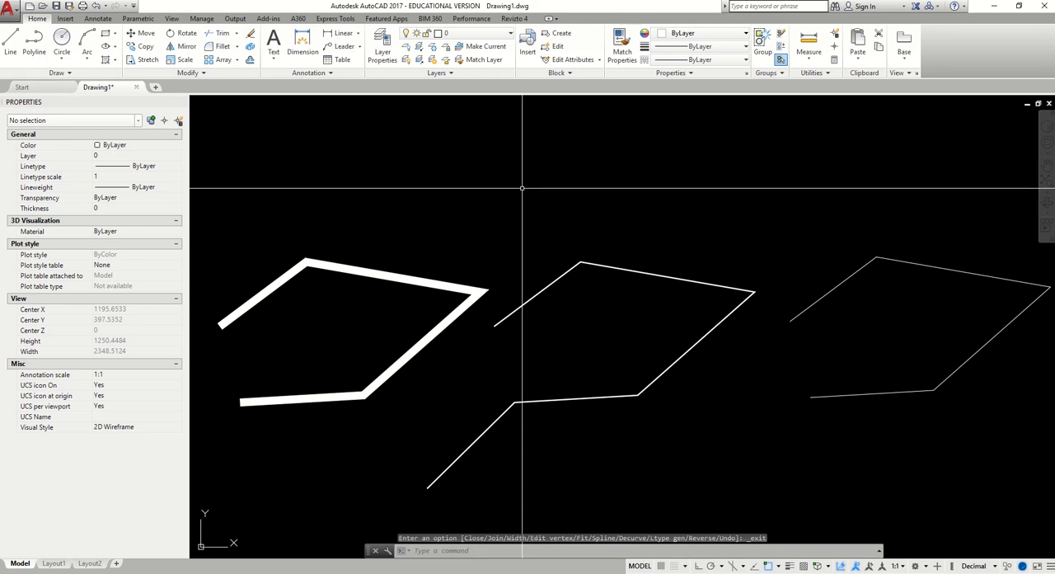
# Set the width of all segments of the rightmost polyline to 200 with the polyline Width option
pyautogui.click(879, 258)
pyautogui.rightClick(880, 258)
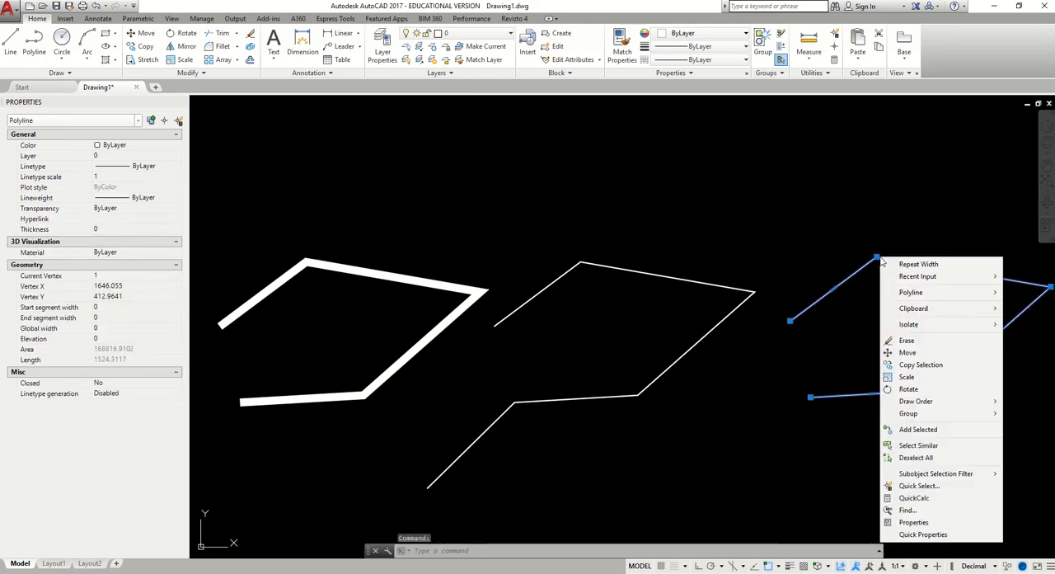
pyautogui.moveTo(915, 293)
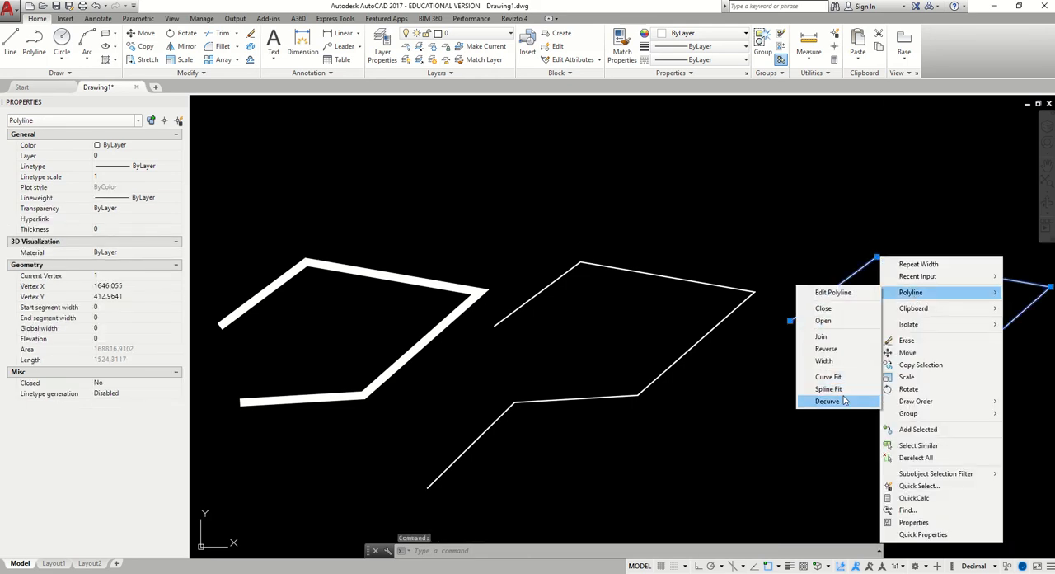
pyautogui.click(823, 360)
pyautogui.write('20')
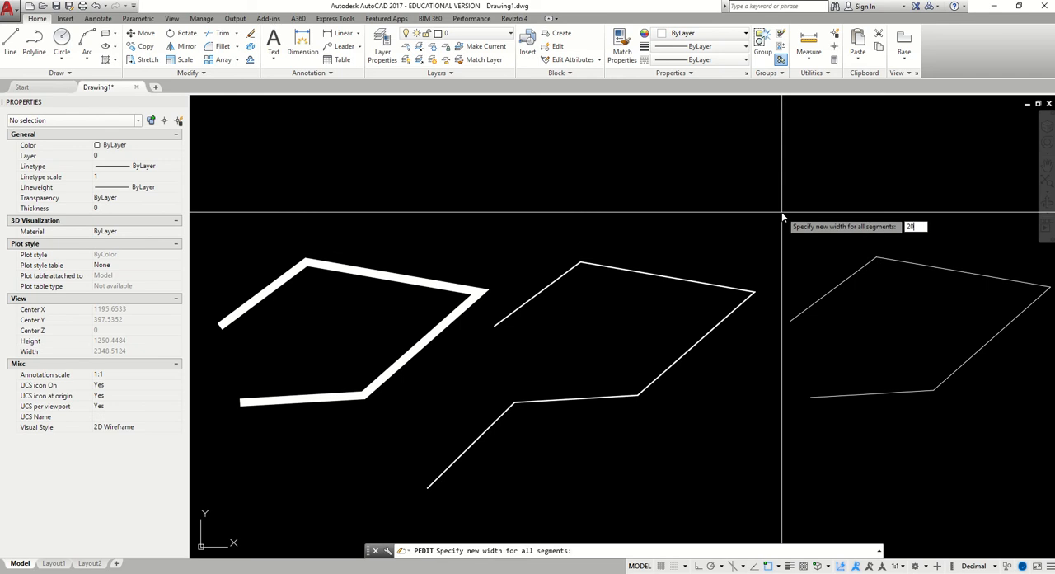
pyautogui.write('0')
pyautogui.press('Return')
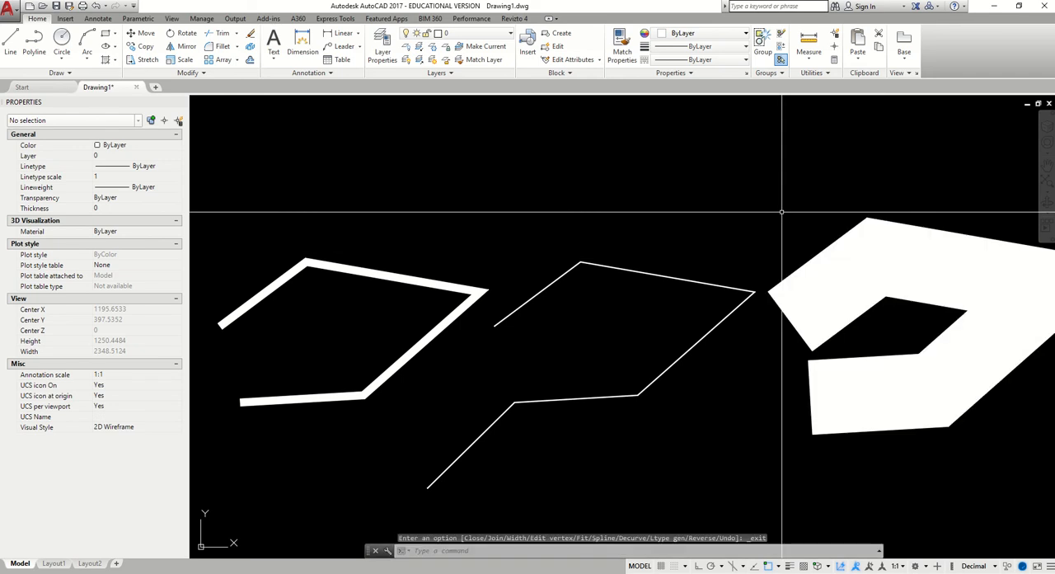
# Stretch the two end vertices of the 200-wide polyline apart, moving the upper end upward and the lower end downward
pyautogui.click(500, 322)
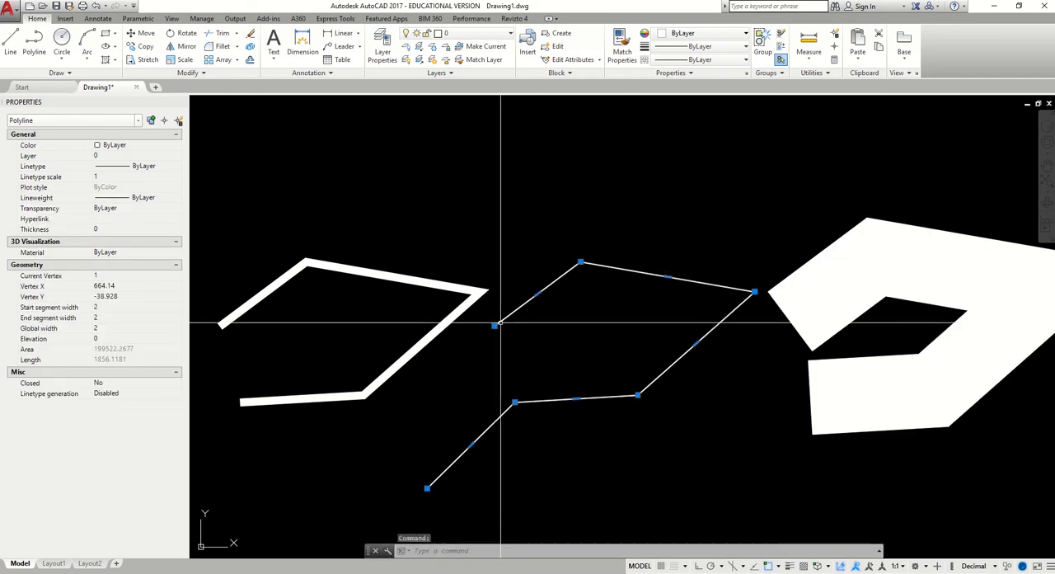
pyautogui.press('Escape')
pyautogui.click(796, 323)
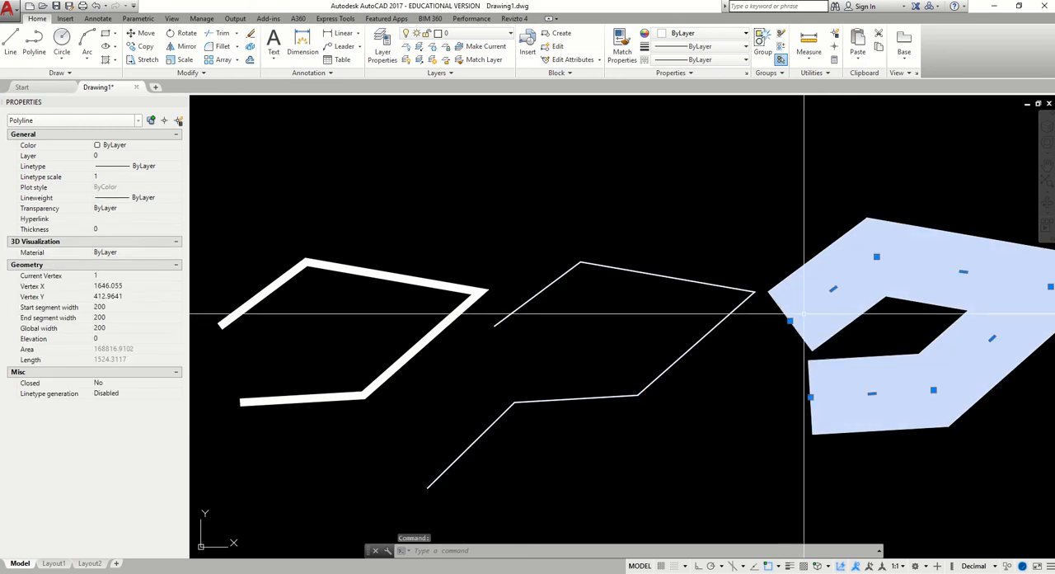
pyautogui.moveTo(849, 267)
pyautogui.mouseDown(button='middle')
pyautogui.moveTo(692, 268)
pyautogui.moveTo(630, 286)
pyautogui.mouseUp(button='middle')
pyautogui.scroll(2, 680, 282)
pyautogui.scroll(2, 638, 313)
pyautogui.scroll(-2, 596, 347)
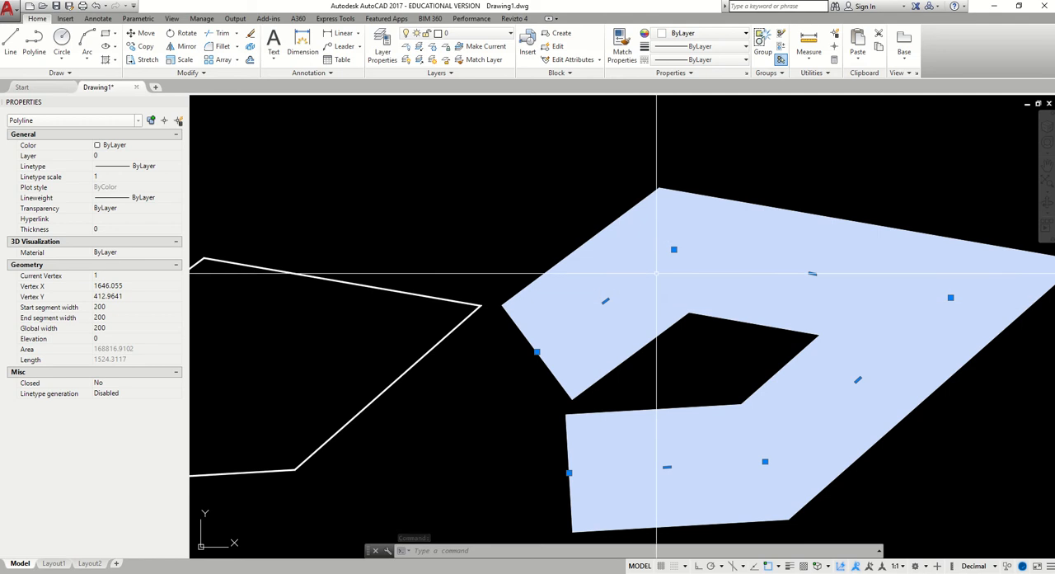
pyautogui.click(537, 352)
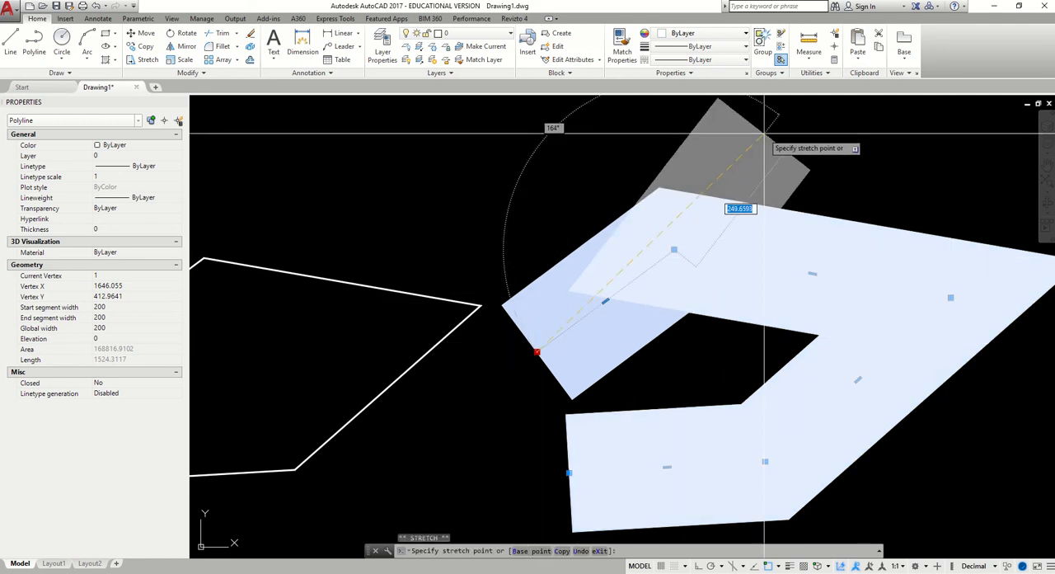
pyautogui.click(523, 141)
pyautogui.scroll(-4, 651, 285)
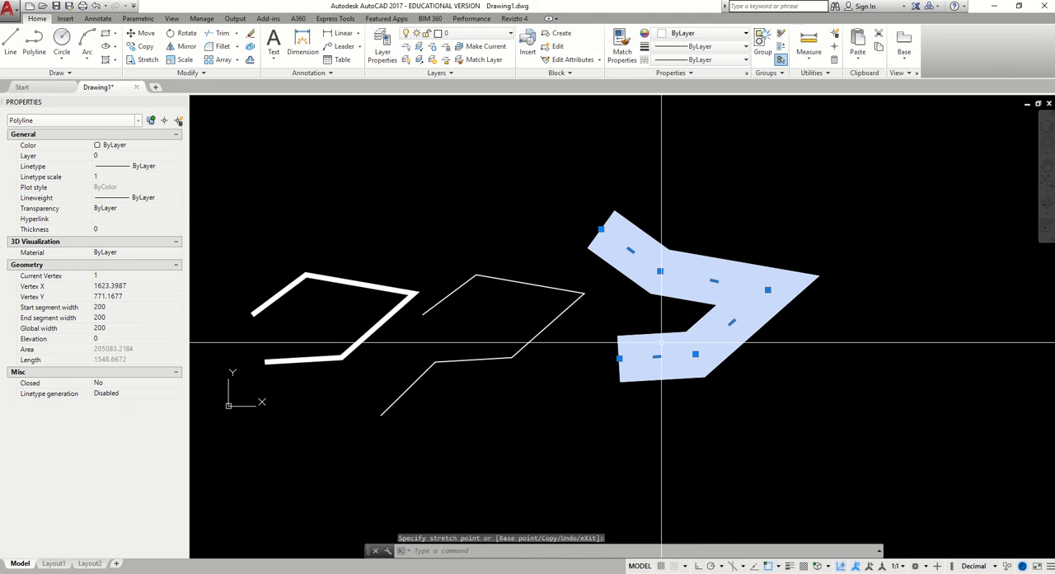
pyautogui.click(619, 358)
pyautogui.click(639, 427)
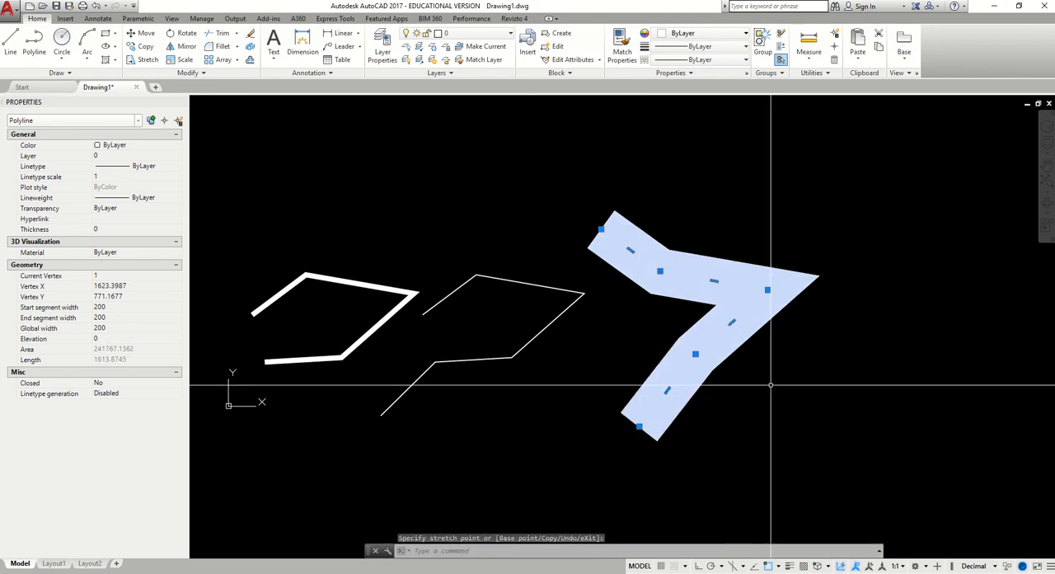
# Stretch the 200-wide polyline's upper middle segment up and outward and its long diagonal segment down and outward, and deselect it
pyautogui.click(714, 281)
pyautogui.click(760, 252)
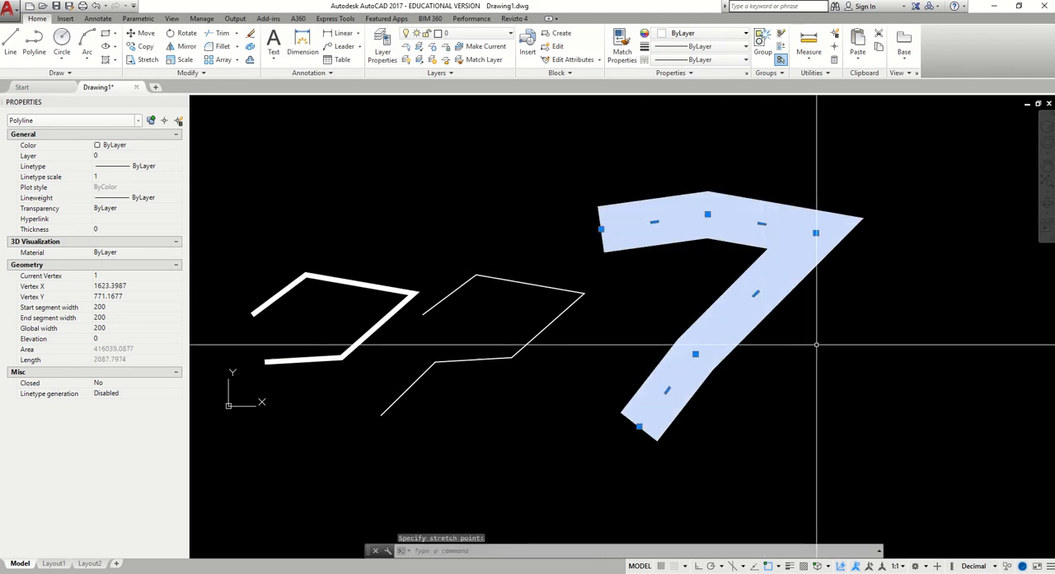
pyautogui.click(756, 294)
pyautogui.click(797, 343)
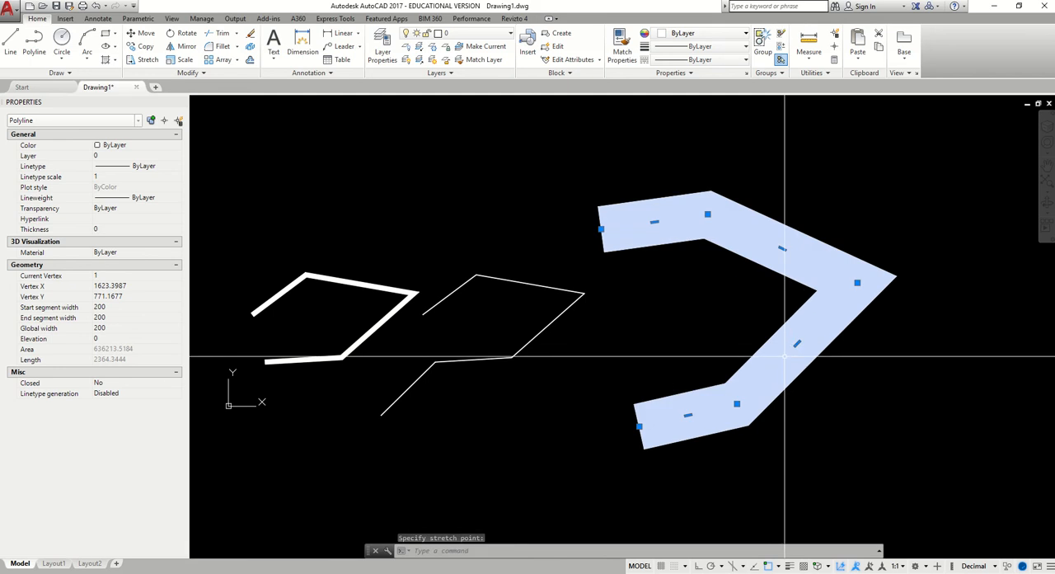
pyautogui.scroll(8, 583, 202)
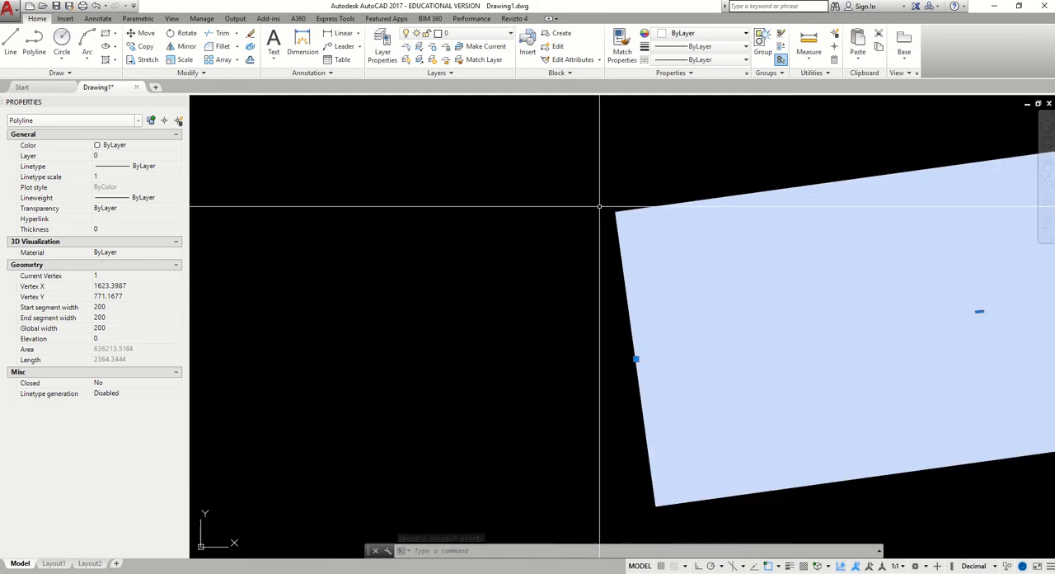
pyautogui.scroll(-8, 626, 267)
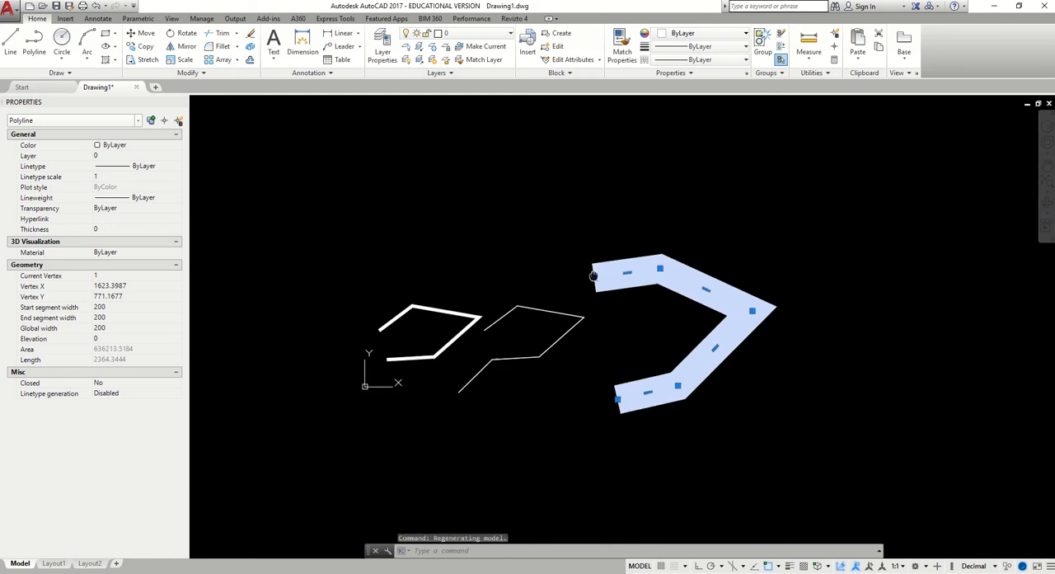
pyautogui.press('Escape')
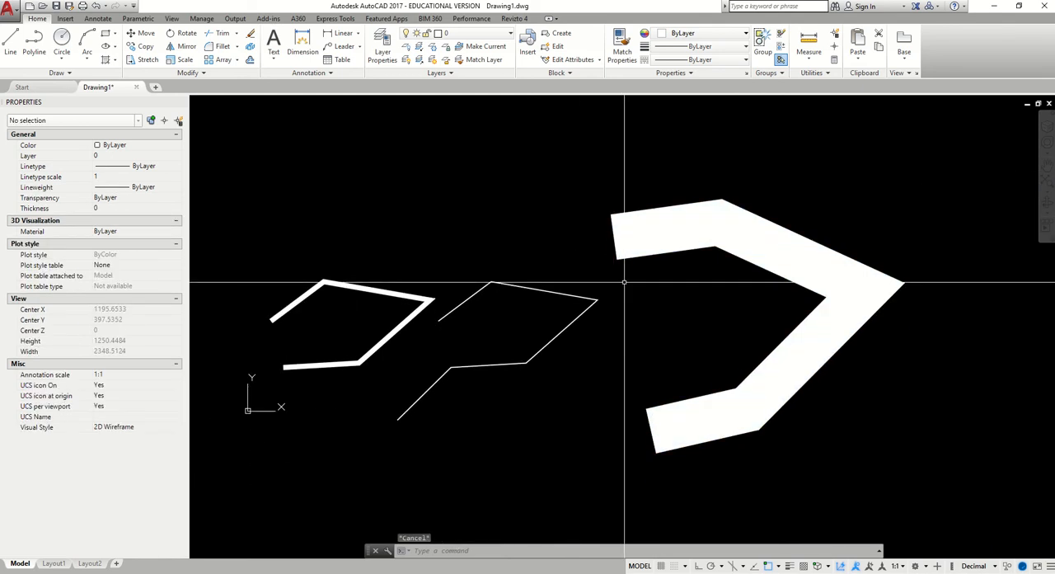
# Turn the lineweight display on and off again to compare it with the polyline widths
pyautogui.click(793, 567)
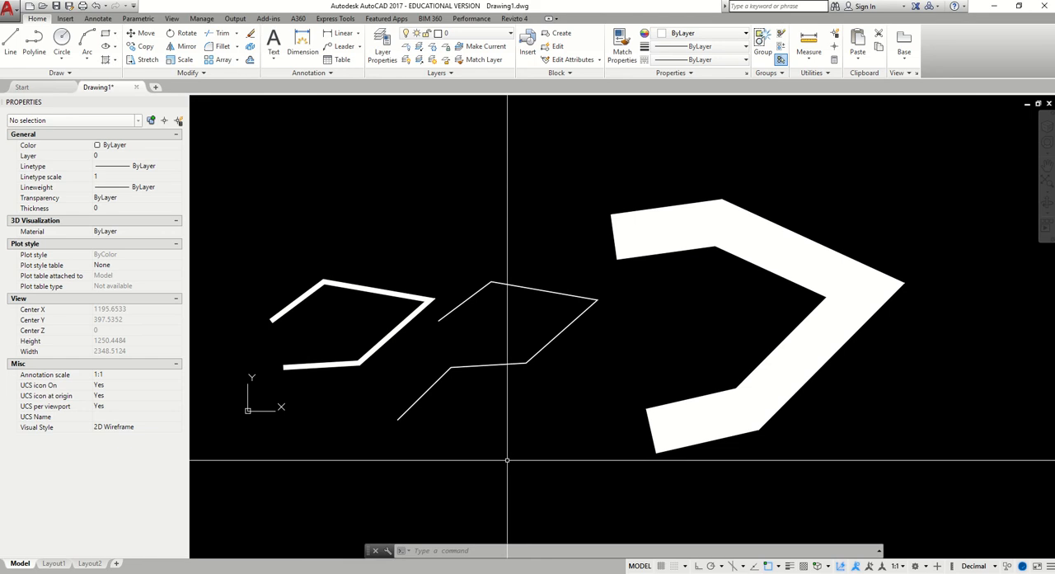
pyautogui.click(789, 565)
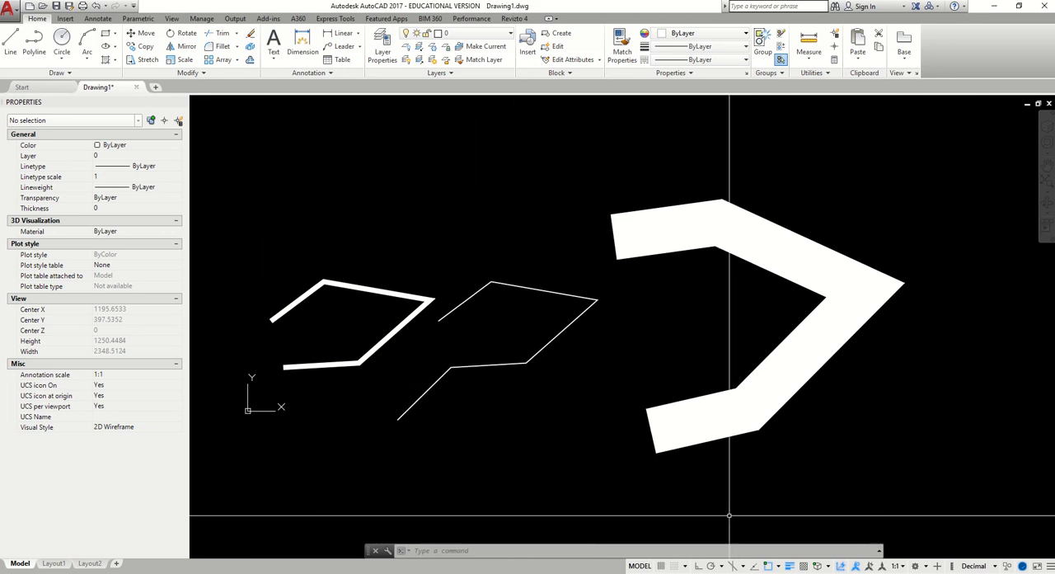
pyautogui.click(790, 565)
# Select all three polylines together to check their shared properties, and clear the selection
pyautogui.click(935, 486)
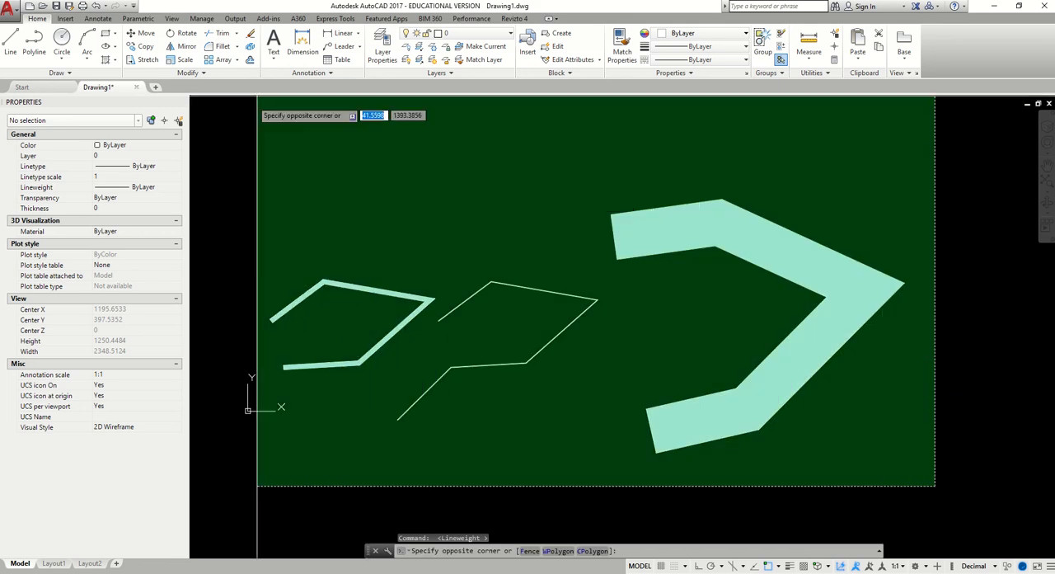
pyautogui.click(257, 178)
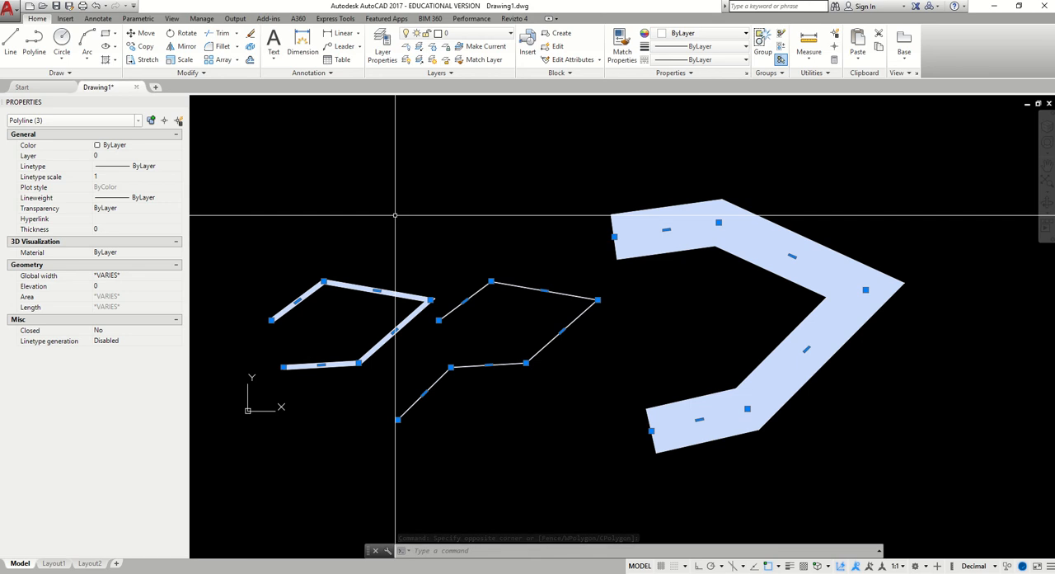
pyautogui.press('Escape')
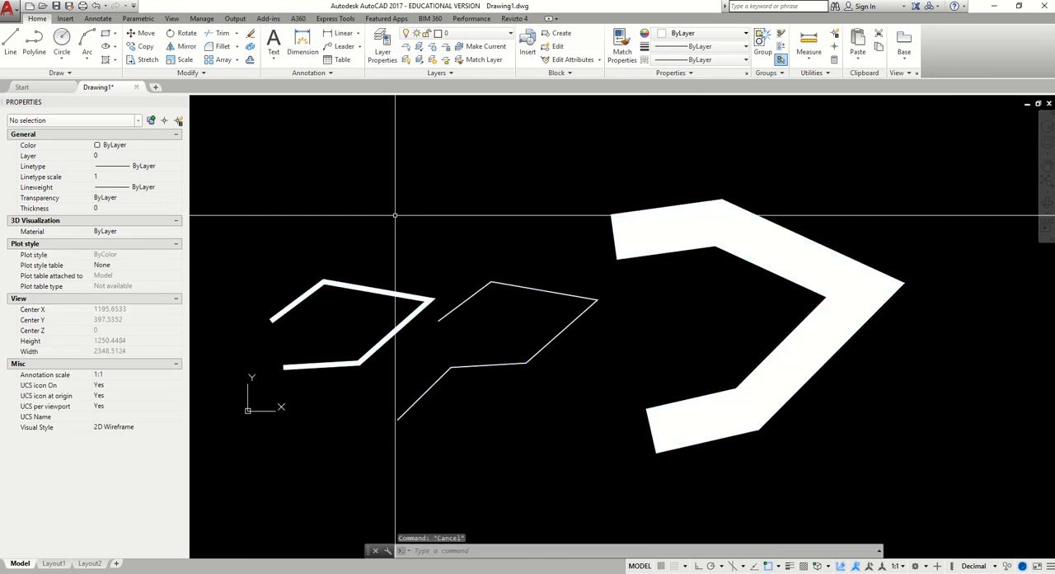
# Convert the middle polyline to a smooth curve with the polyline Curve Fit option and check its vertices
pyautogui.click(508, 282)
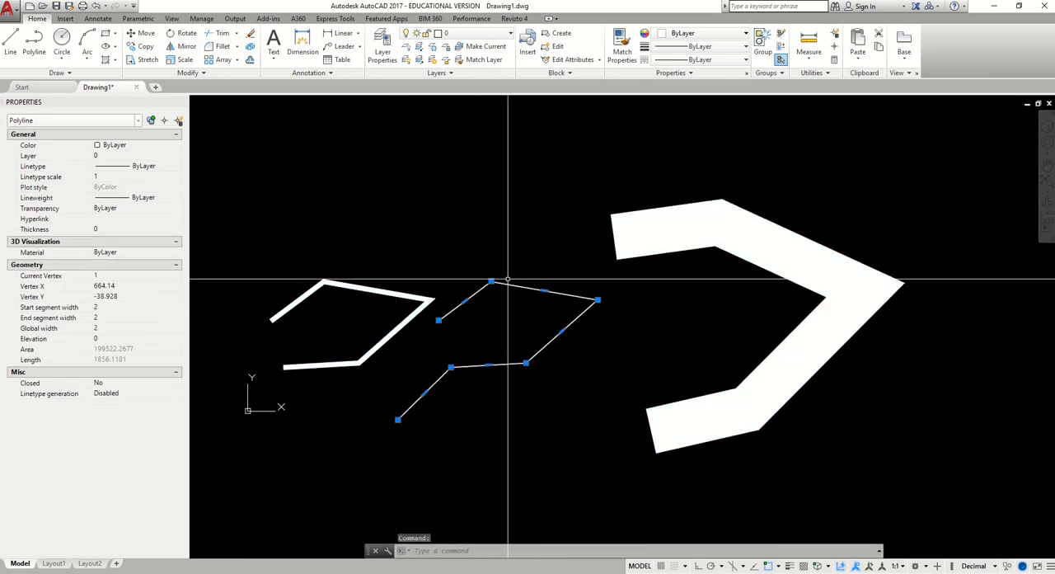
pyautogui.rightClick(508, 281)
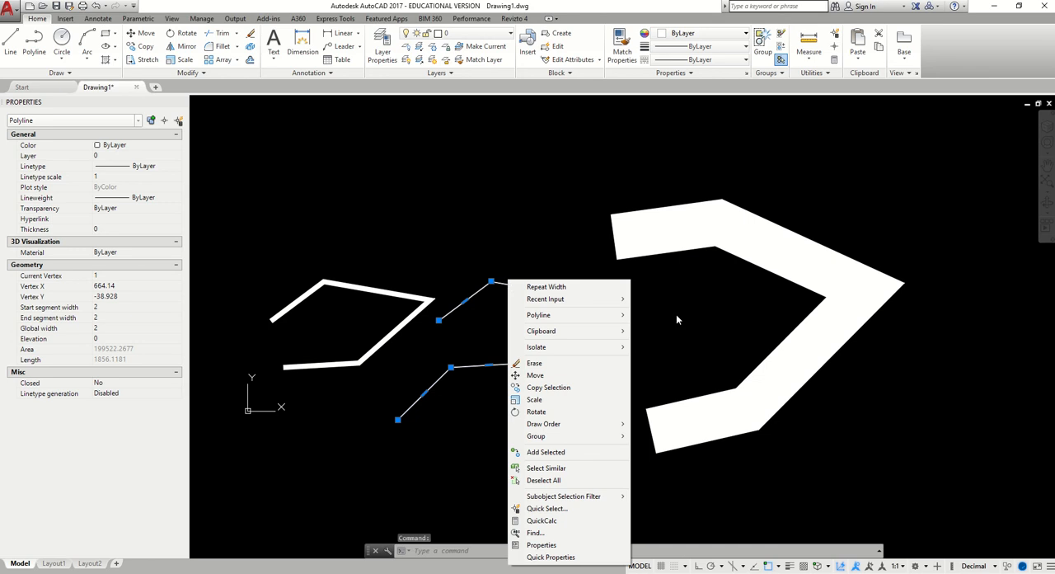
pyautogui.moveTo(620, 314)
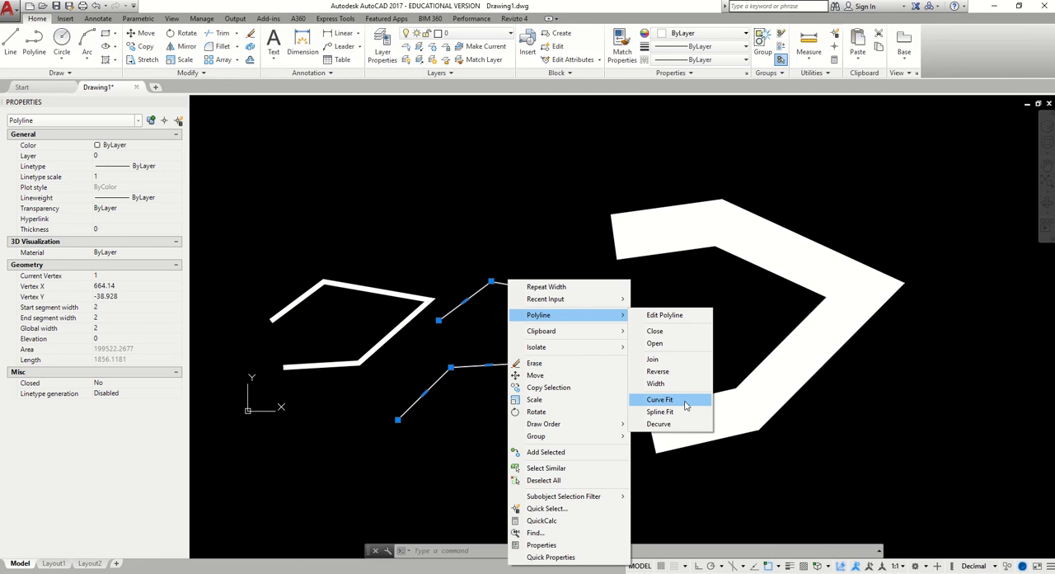
pyautogui.click(660, 399)
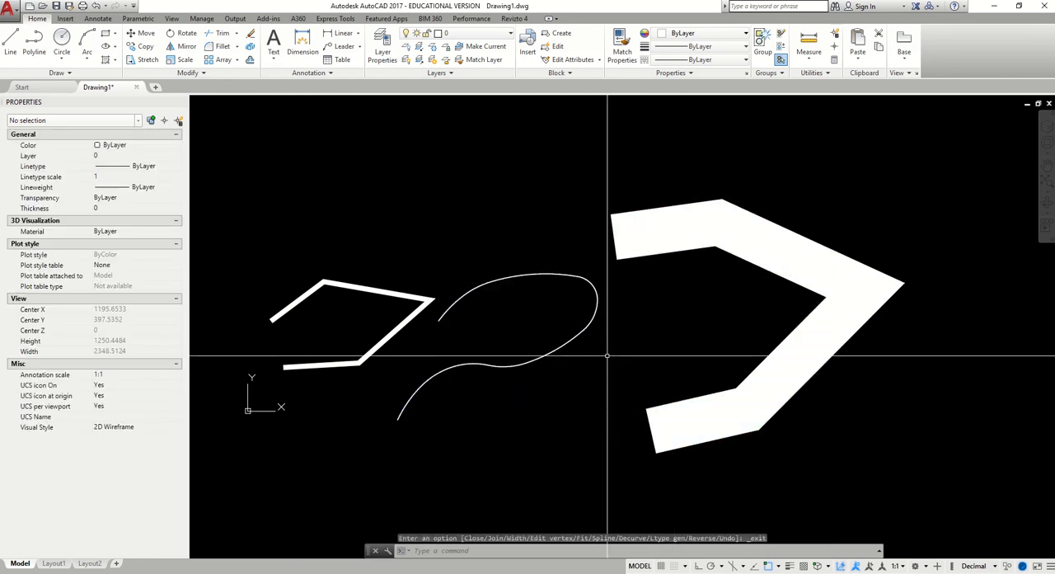
pyautogui.click(557, 348)
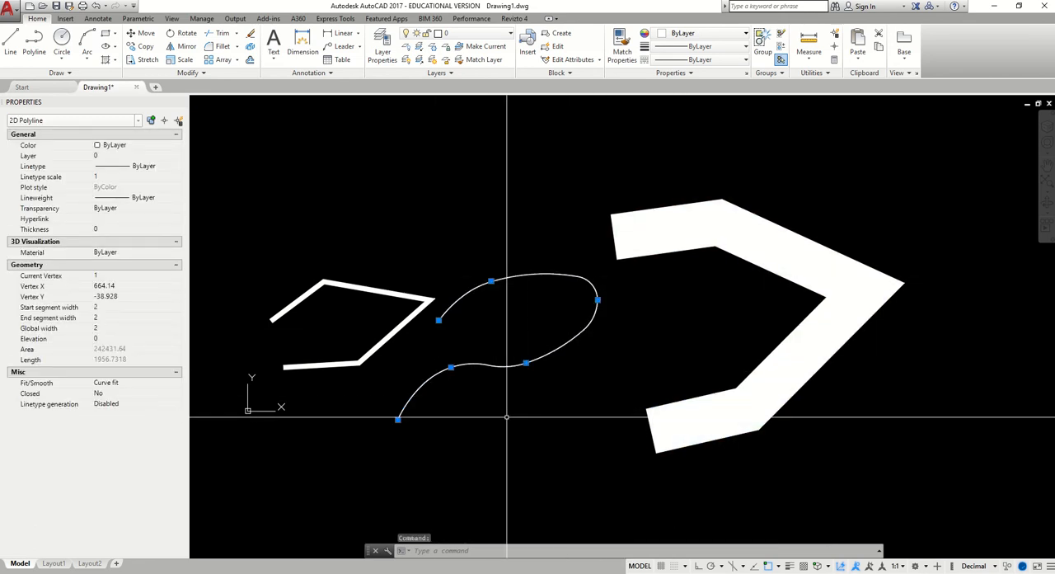
pyautogui.moveTo(527, 417); pyautogui.dragTo(626, 390, button='middle')
pyautogui.press('Escape')
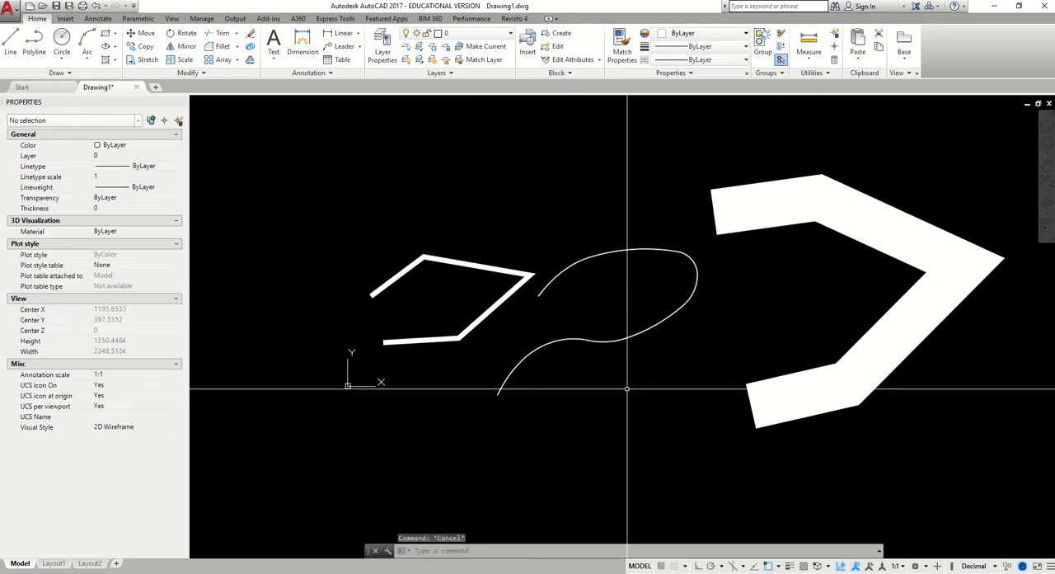
# Move the 20-wide polyline left and slightly down, away from the curve-fit polyline
pyautogui.write('m')
pyautogui.press('Return')
pyautogui.click(432, 339)
pyautogui.press('Return')
pyautogui.click(487, 431)
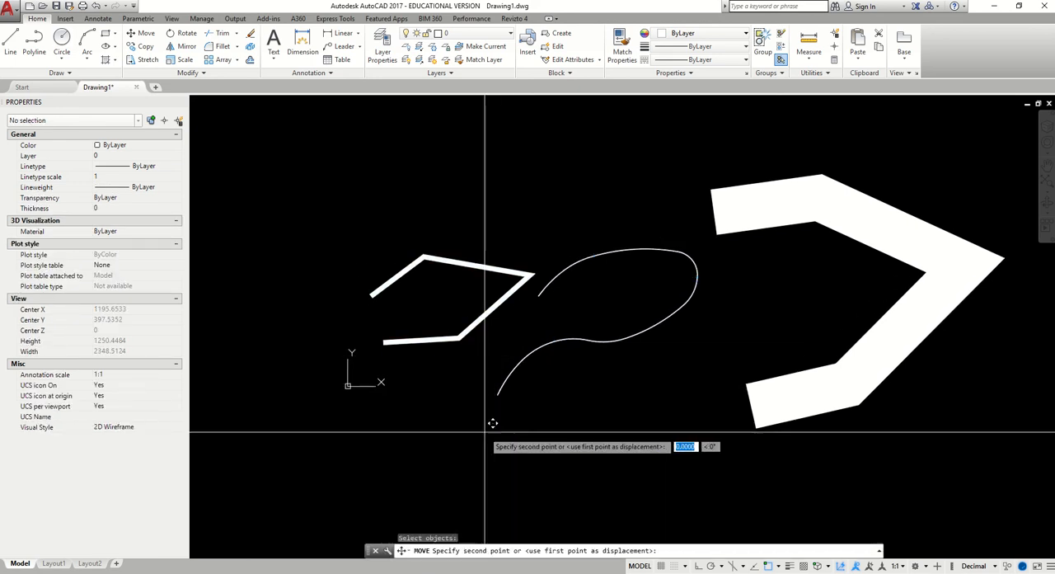
pyautogui.click(388, 454)
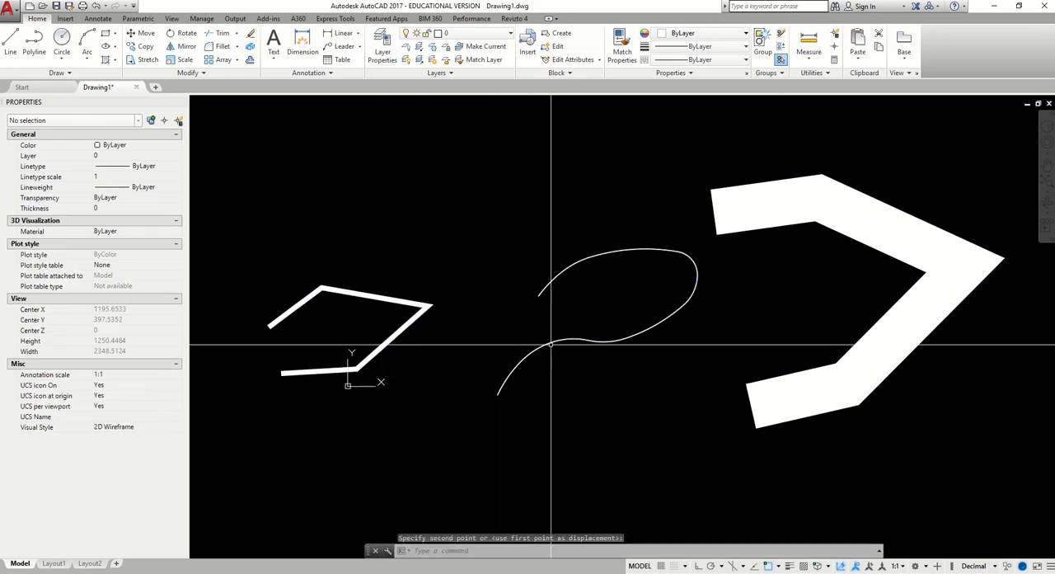
# Stretch the curve-fit polyline's upper-left vertex up and to the left to enlarge its loop
pyautogui.click(622, 336)
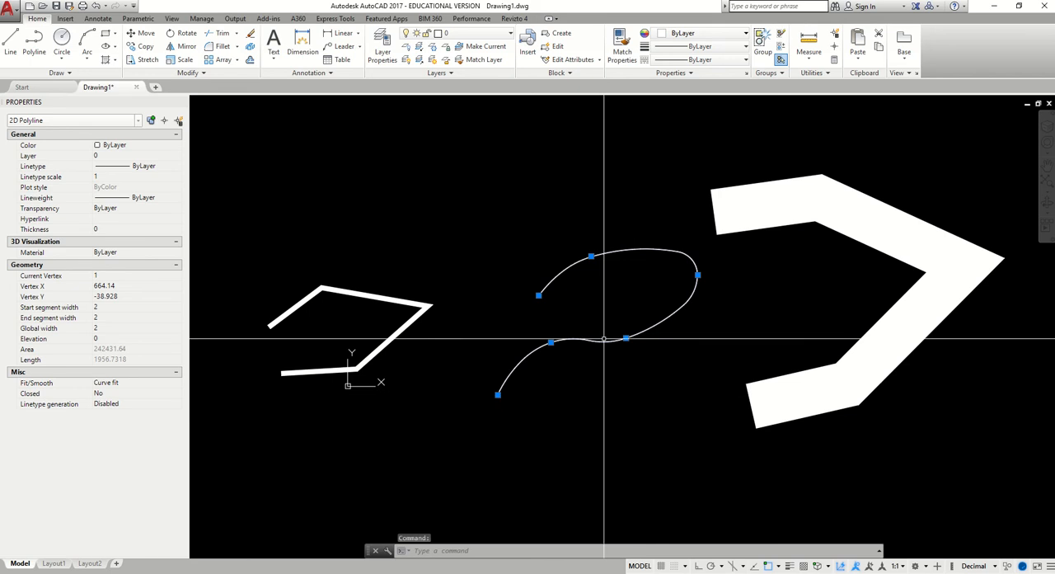
pyautogui.moveTo(539, 295)
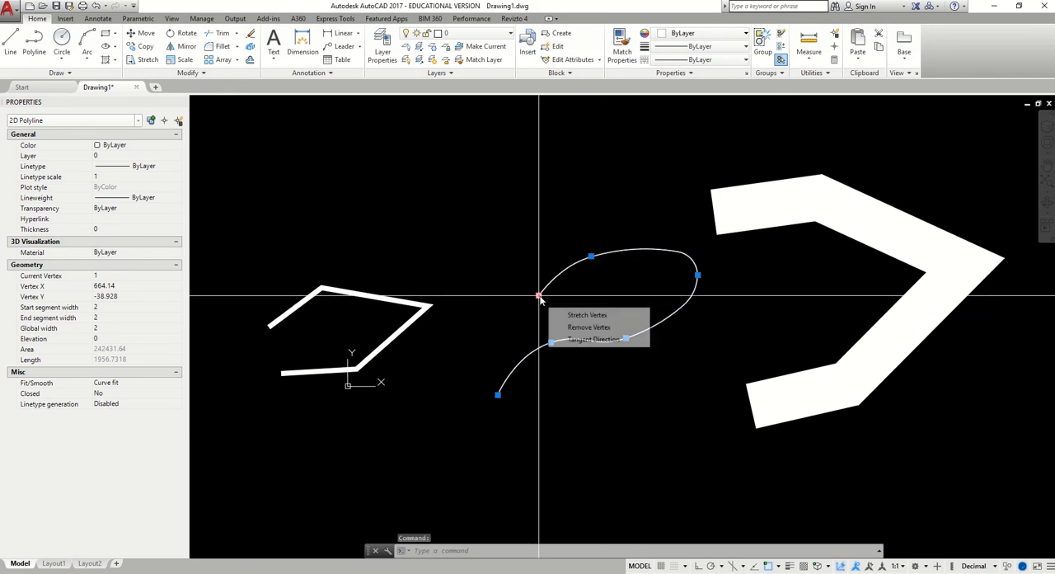
pyautogui.click(590, 256)
pyautogui.click(569, 221)
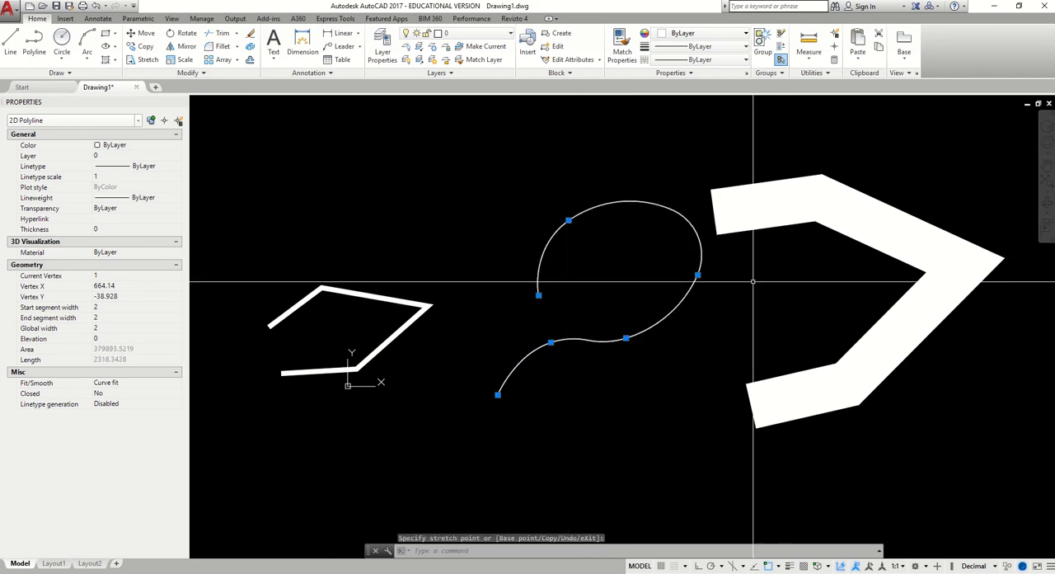
# Stretch the curve-fit polyline's right vertex down and to the right, and its lower vertex downward
pyautogui.click(699, 275)
pyautogui.click(712, 294)
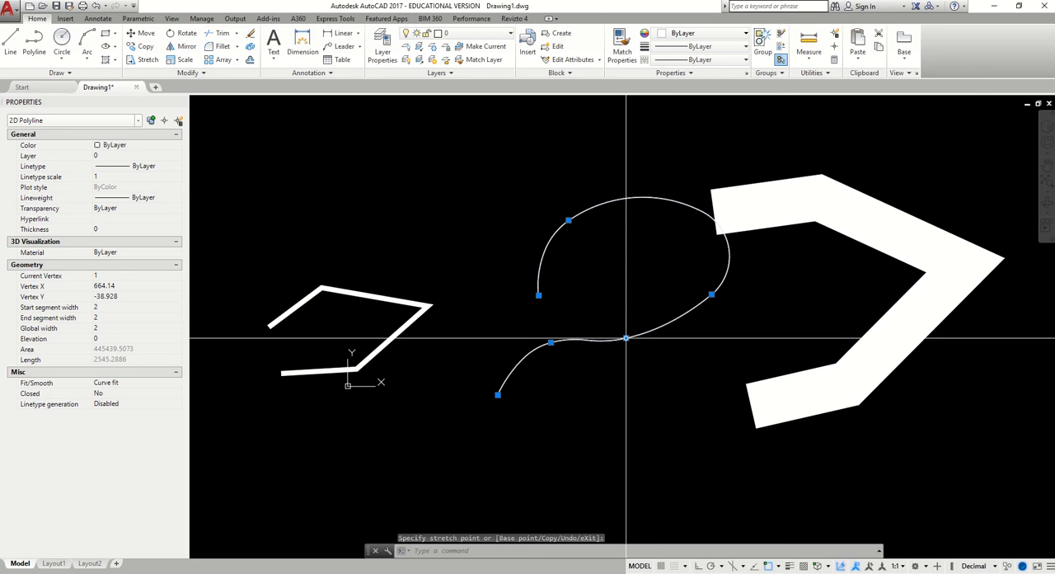
pyautogui.click(614, 375)
# Decurve the middle polyline back to straight segments and select it to check its vertices
pyautogui.rightClick(645, 262)
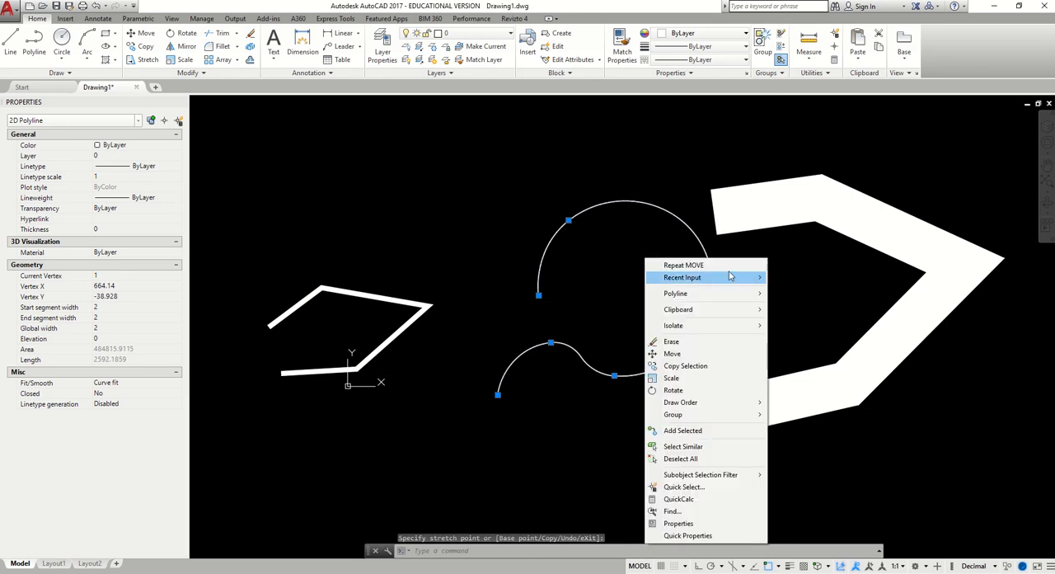
pyautogui.moveTo(748, 297)
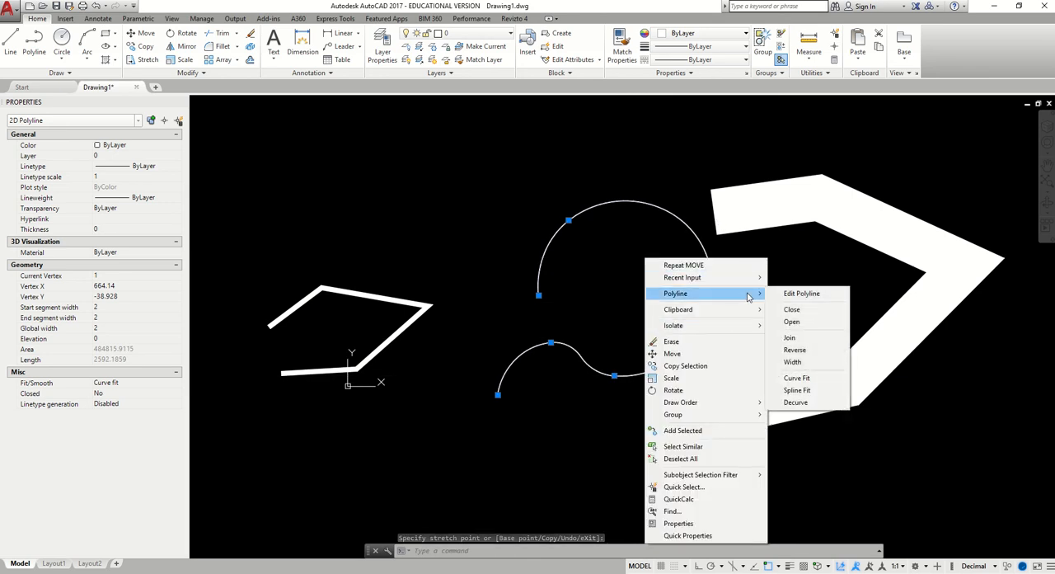
pyautogui.click(796, 403)
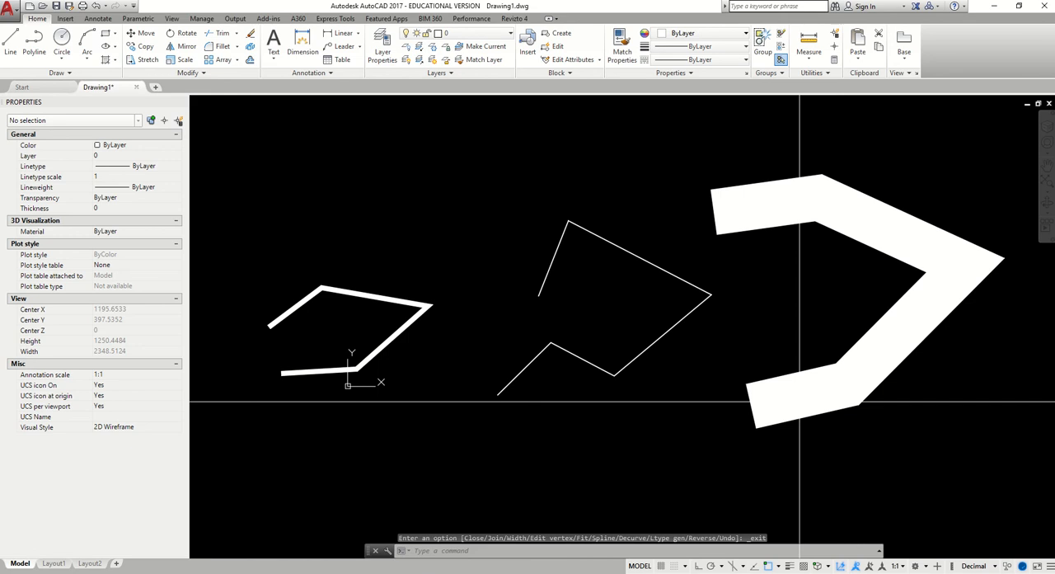
pyautogui.click(632, 251)
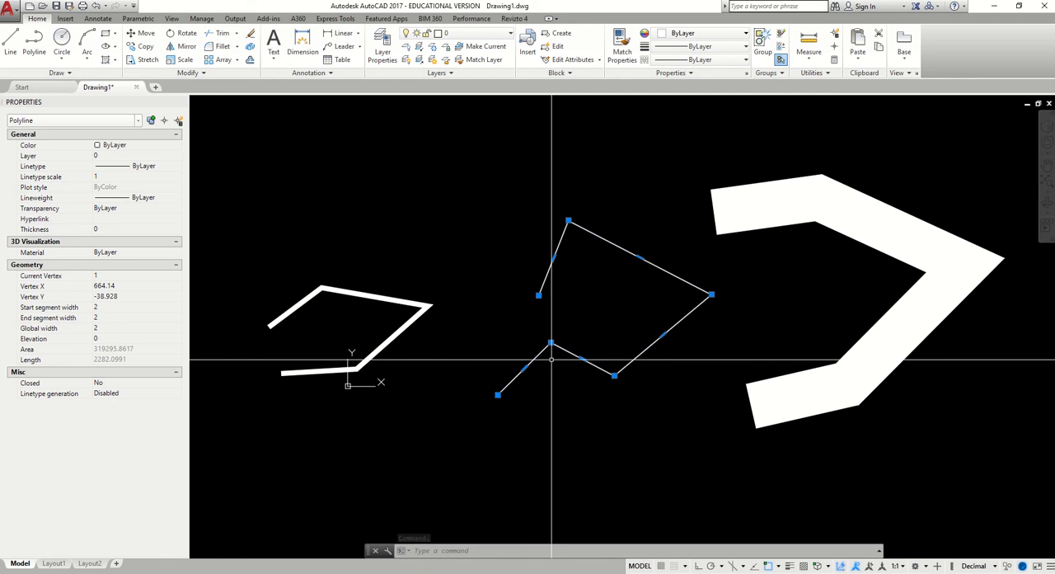
# Apply Curve Fit to the straight-segment middle polyline again and select the resulting curve
pyautogui.rightClick(615, 264)
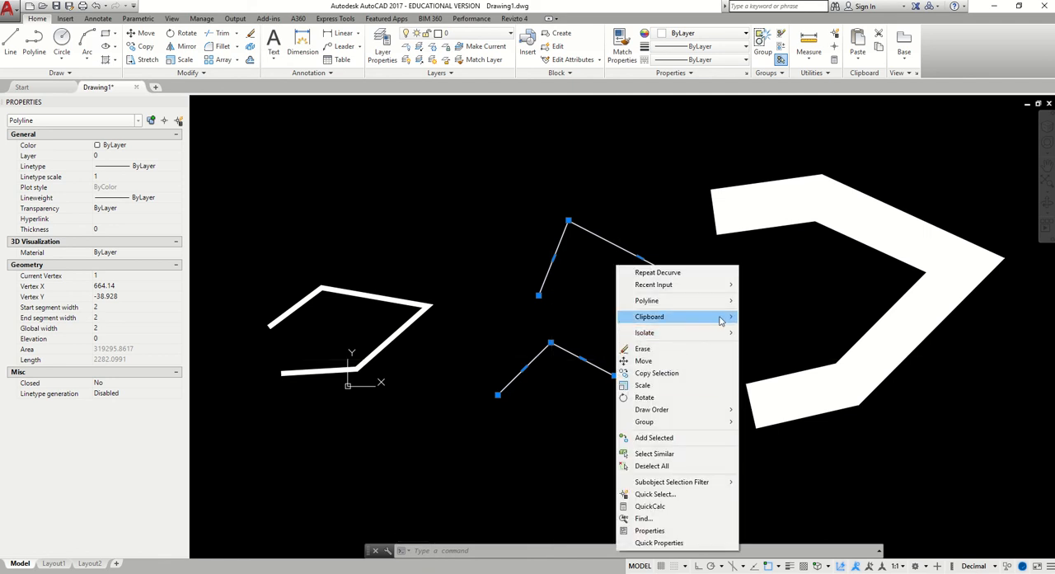
pyautogui.moveTo(725, 301)
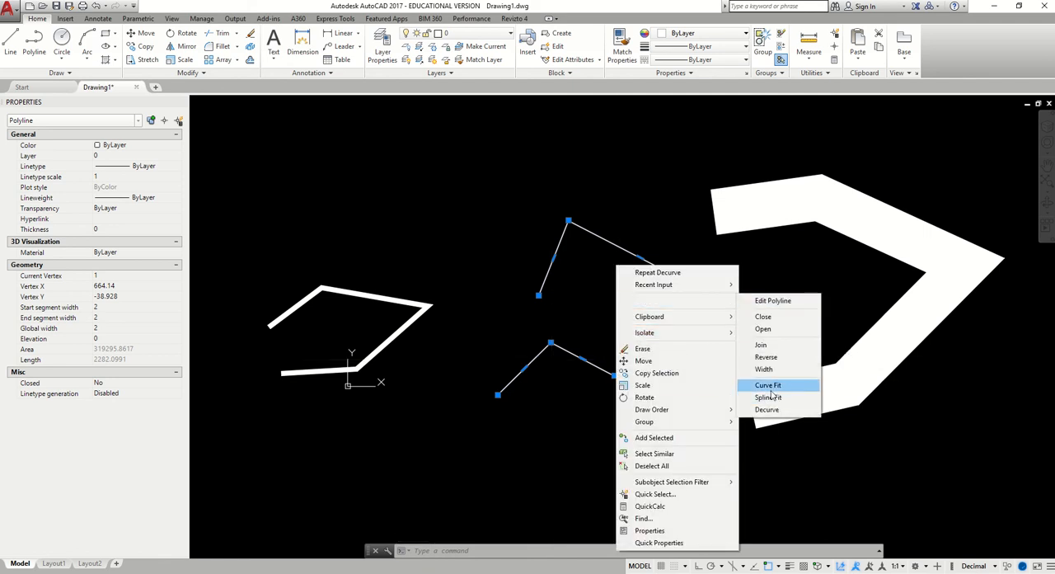
pyautogui.click(768, 385)
pyautogui.click(648, 219)
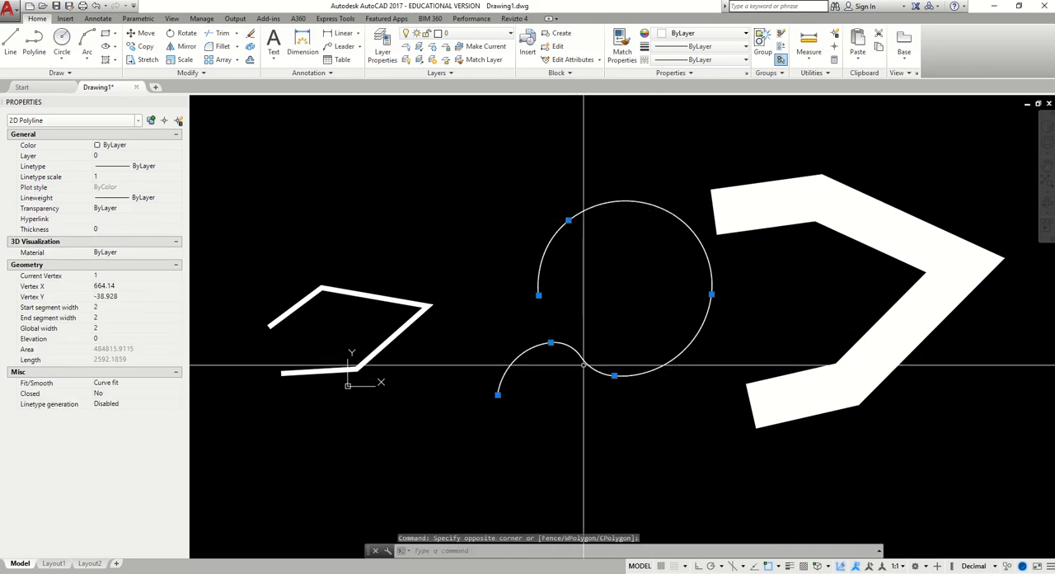
# Stretch the lower-left end vertex of the curve-fit polyline down and to the right, forming a second large loop
pyautogui.rightClick(617, 223)
pyautogui.moveTo(683, 376)
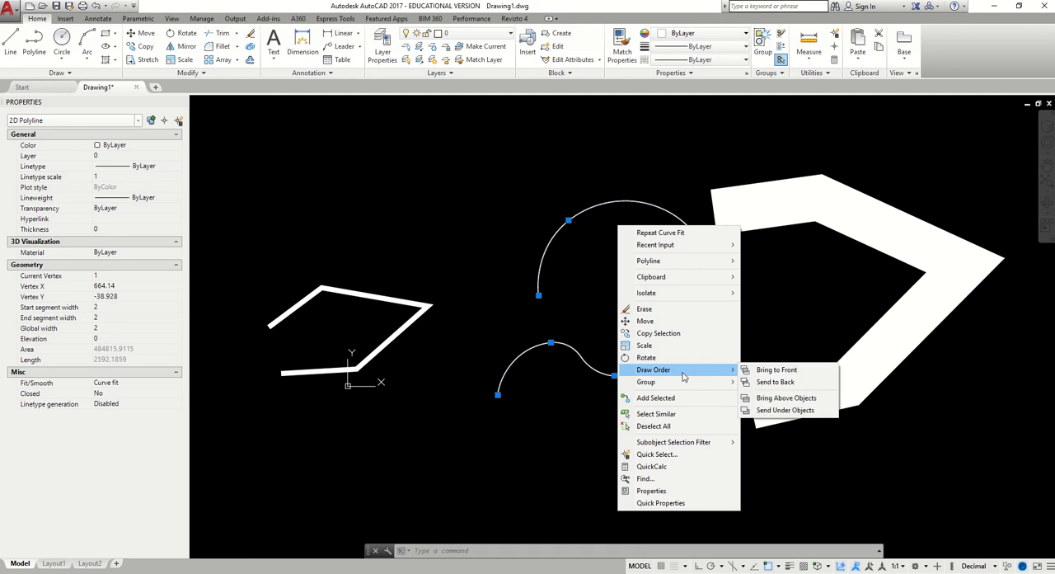
pyautogui.click(498, 394)
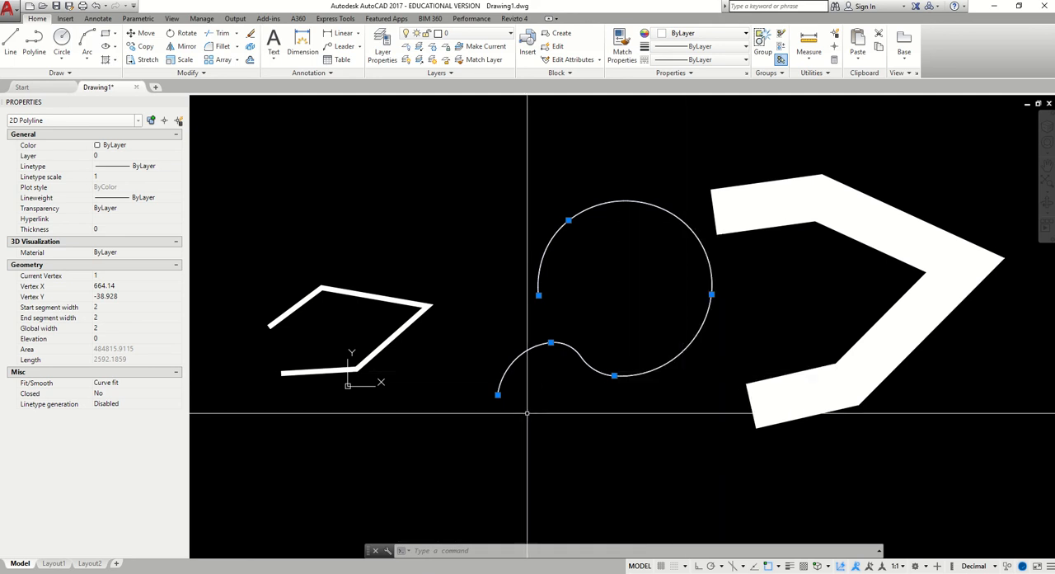
pyautogui.click(497, 394)
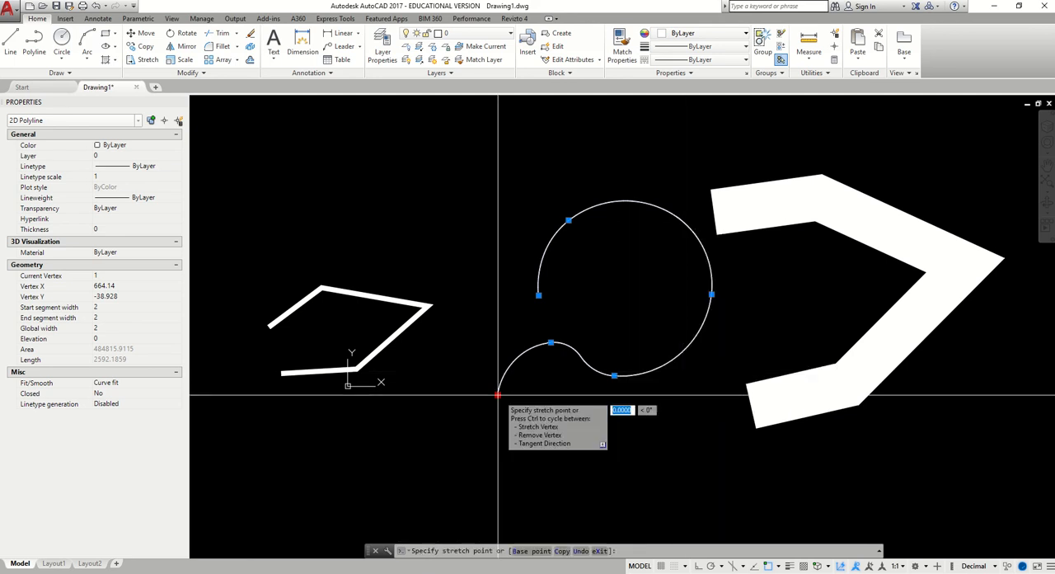
pyautogui.click(596, 484)
# Decurve the reshaped middle polyline, check its straight segments and vertices, and clear the selection
pyautogui.rightClick(633, 359)
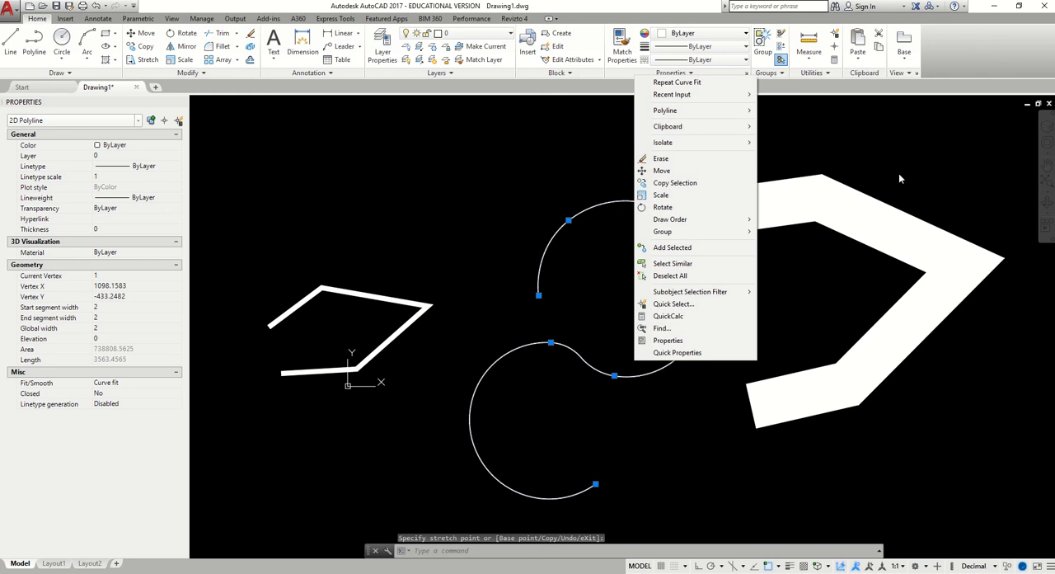
pyautogui.moveTo(725, 111)
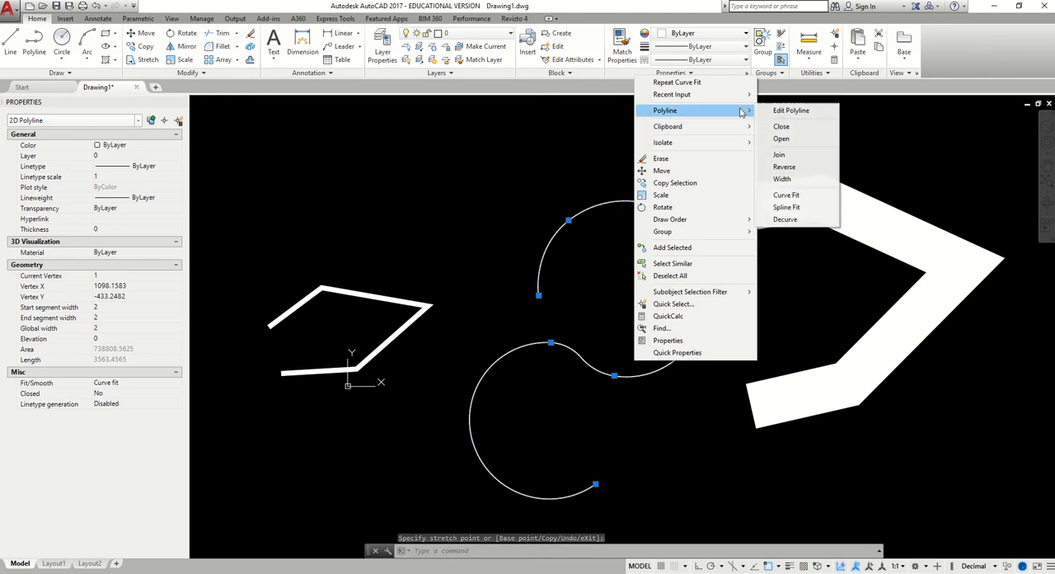
pyautogui.click(786, 219)
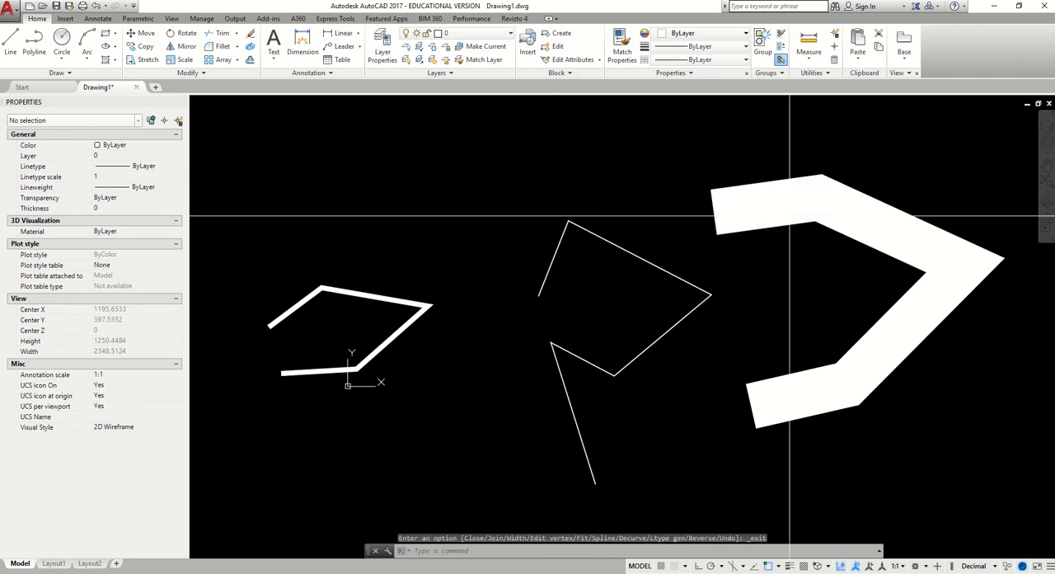
pyautogui.click(572, 419)
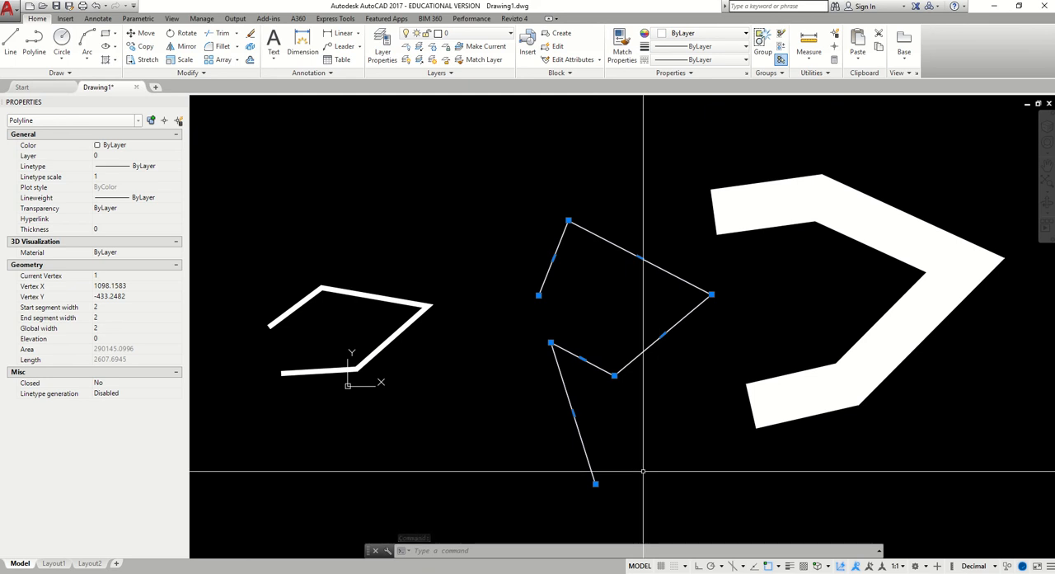
pyautogui.press('Escape')
# Convert the 20-wide polyline to a smooth curve with the polyline Spline Fit option and select it to check its control vertices
pyautogui.click(354, 294)
pyautogui.rightClick(388, 299)
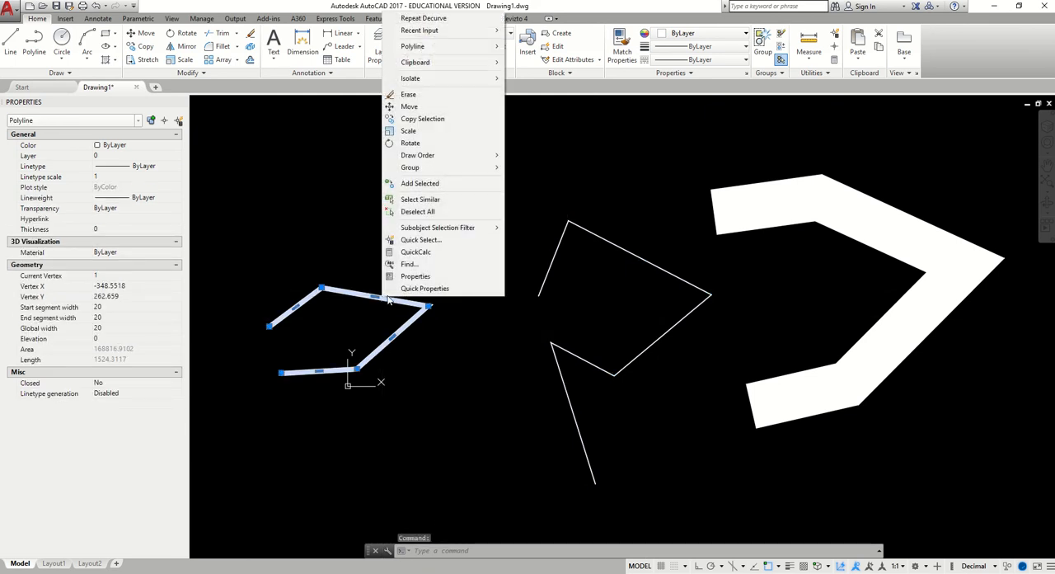
pyautogui.moveTo(474, 47)
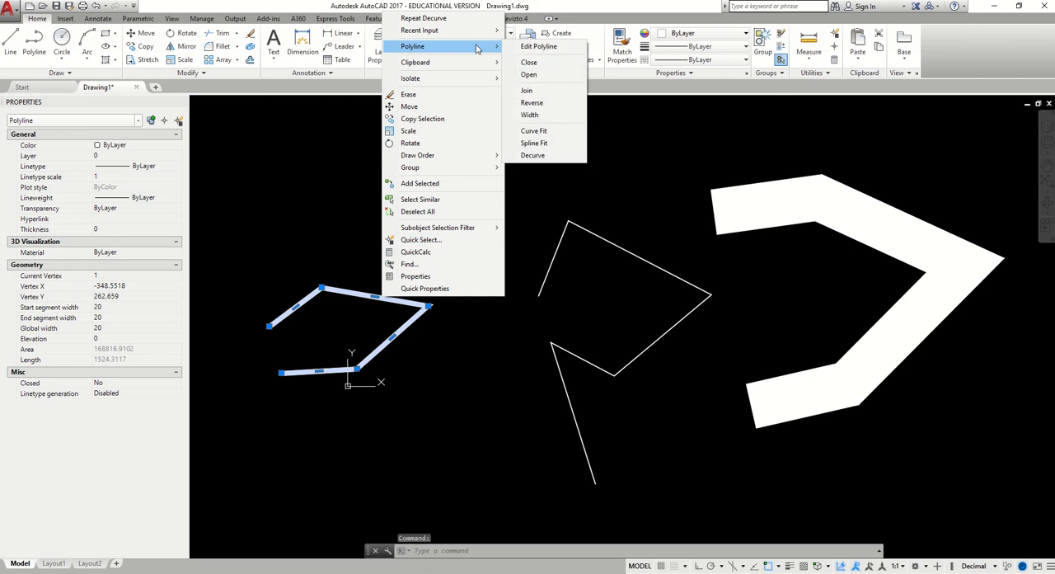
pyautogui.click(531, 143)
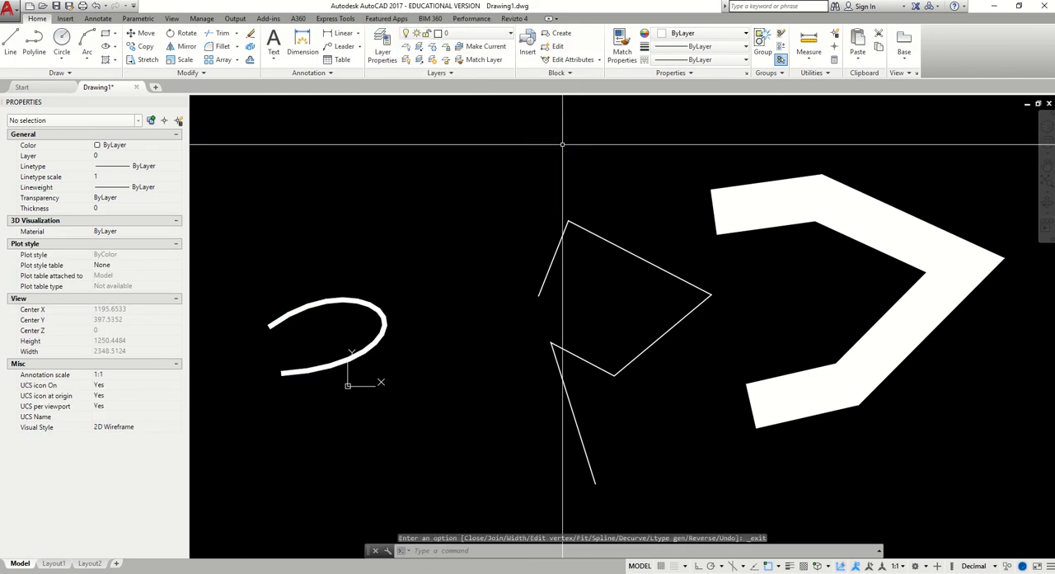
pyautogui.click(365, 305)
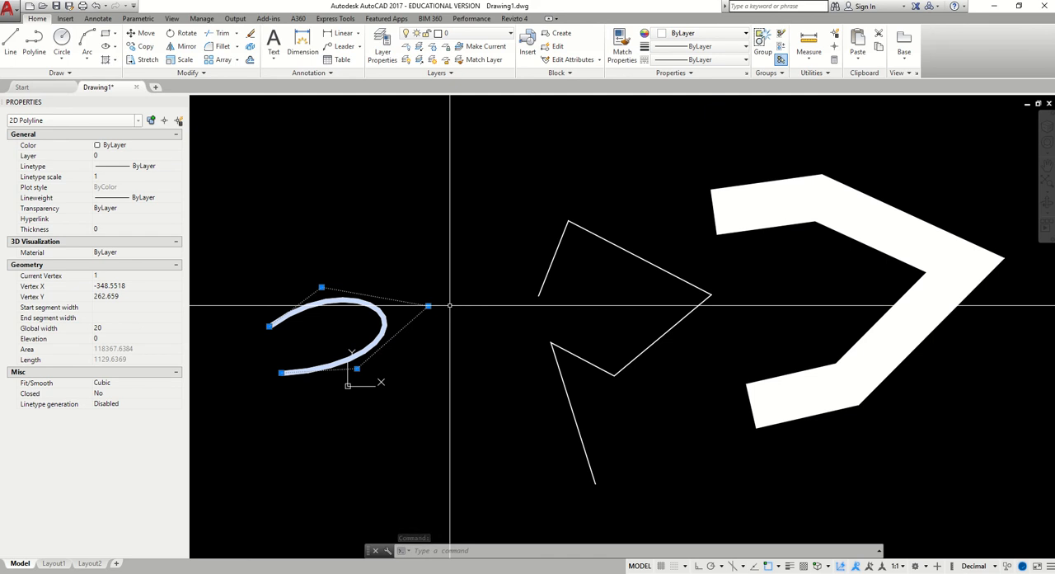
# Enlarge the spline-fit polyline by stretching its two upper and lower-right control vertices outward and its lower end vertex downward
pyautogui.click(322, 288)
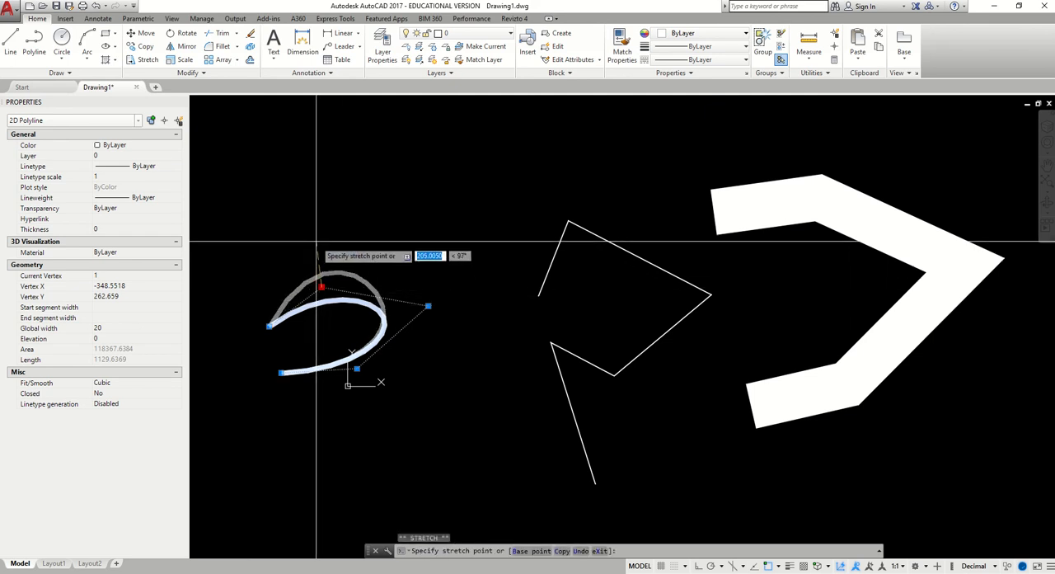
pyautogui.click(313, 230)
pyautogui.click(428, 306)
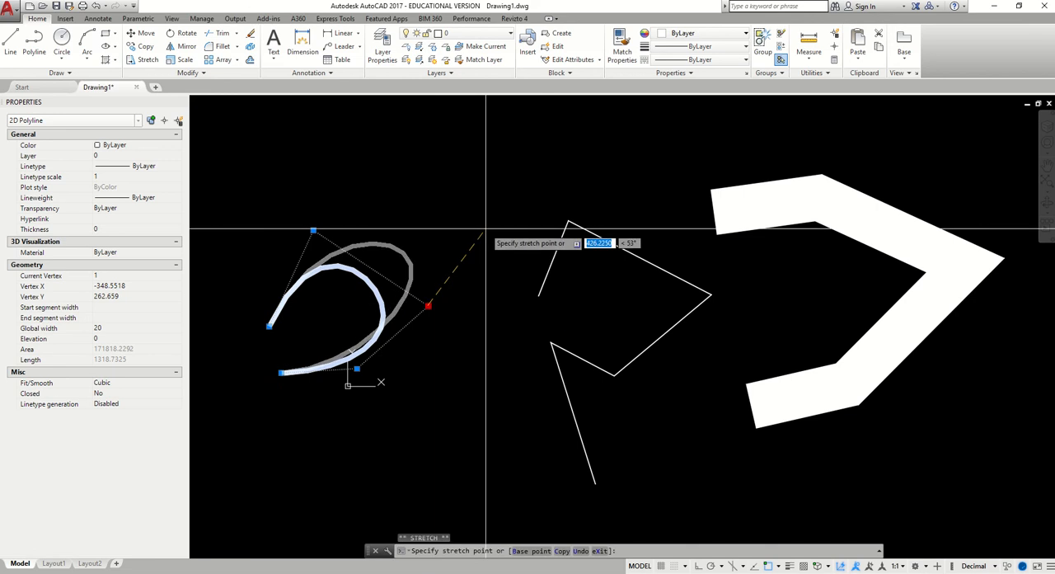
pyautogui.click(486, 229)
pyautogui.click(357, 369)
pyautogui.click(397, 428)
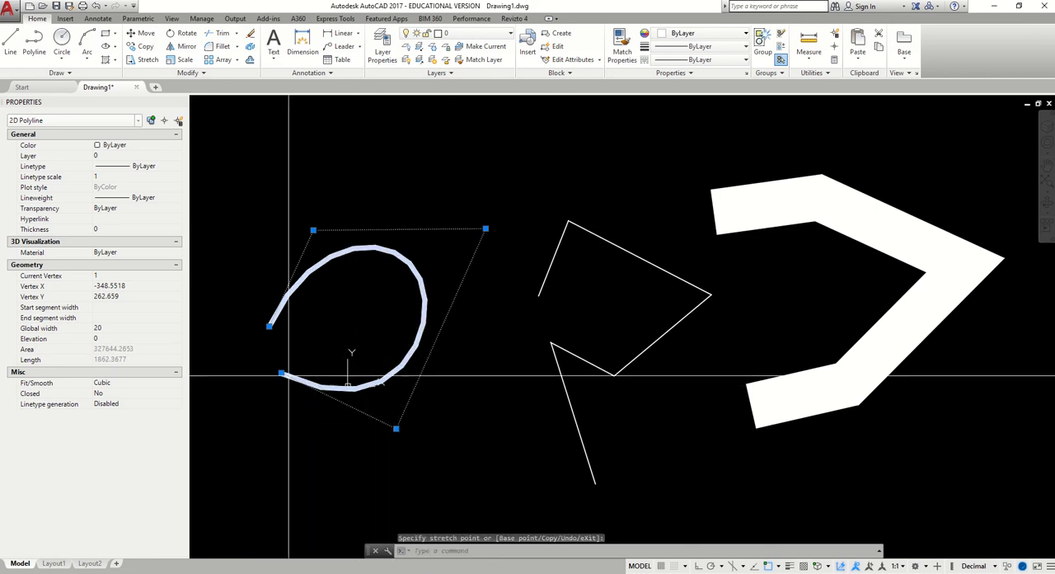
pyautogui.click(277, 376)
pyautogui.click(272, 429)
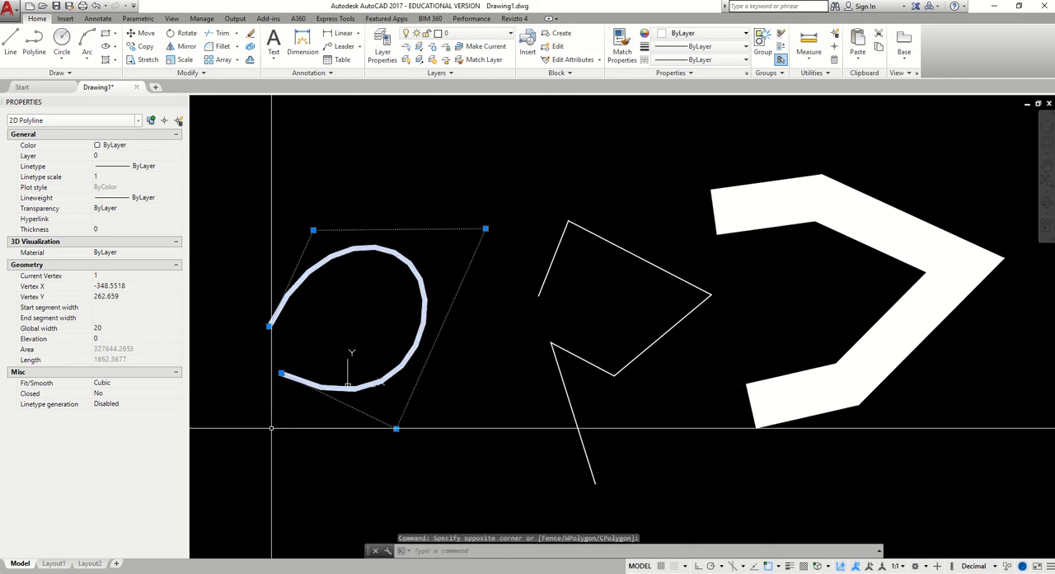
pyautogui.click(281, 374)
pyautogui.click(301, 428)
# Decurve the 20-wide spline-fit polyline, check its straight segments, and clear the selection
pyautogui.rightClick(374, 307)
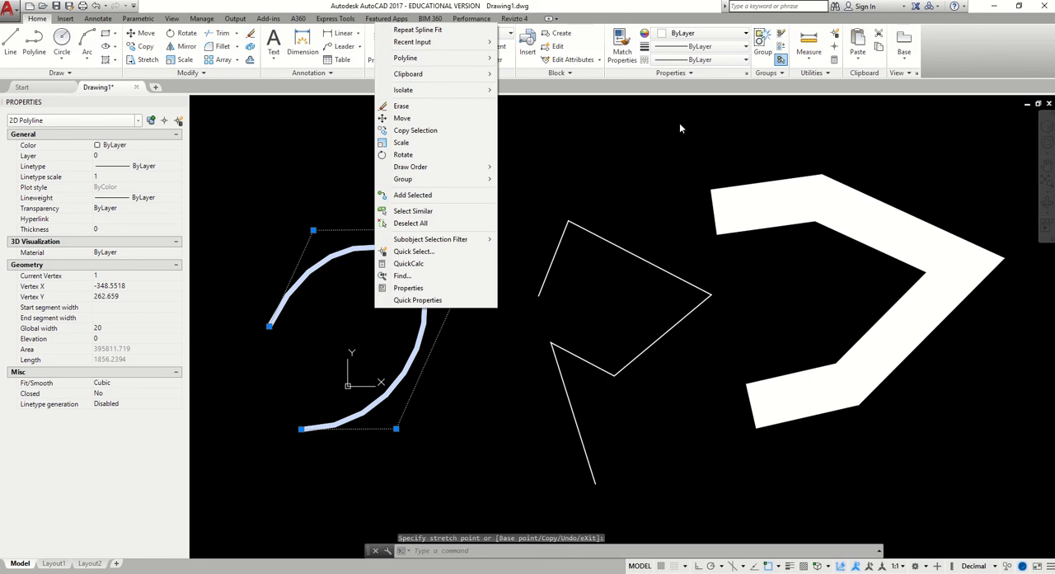
pyautogui.moveTo(482, 59)
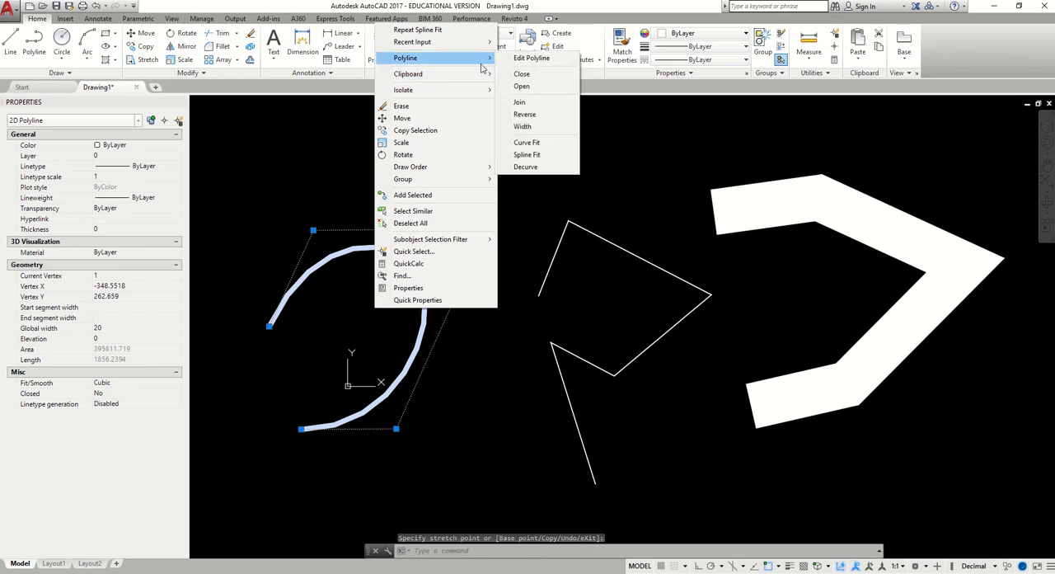
pyautogui.click(540, 166)
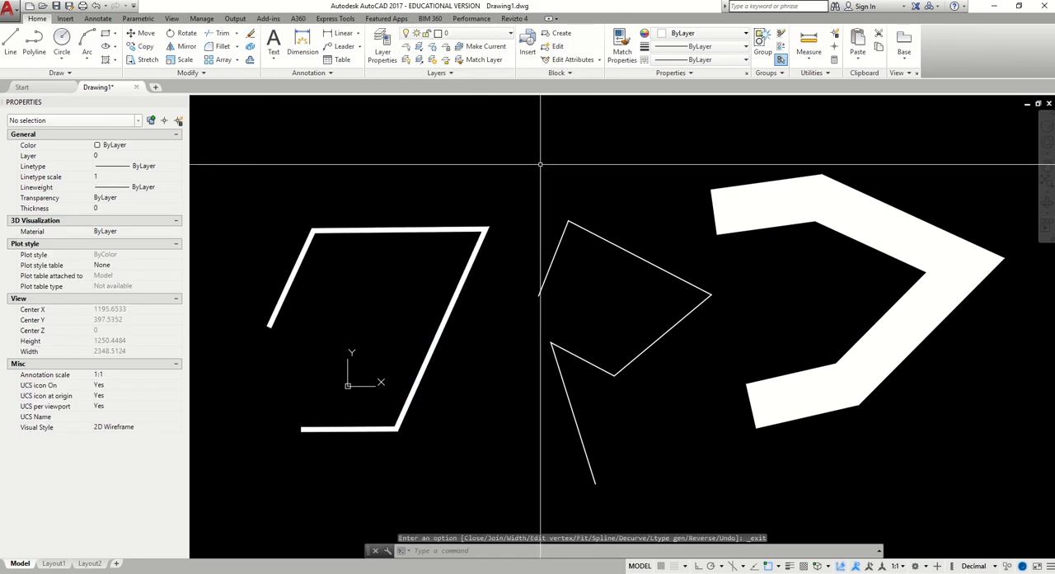
pyautogui.click(485, 229)
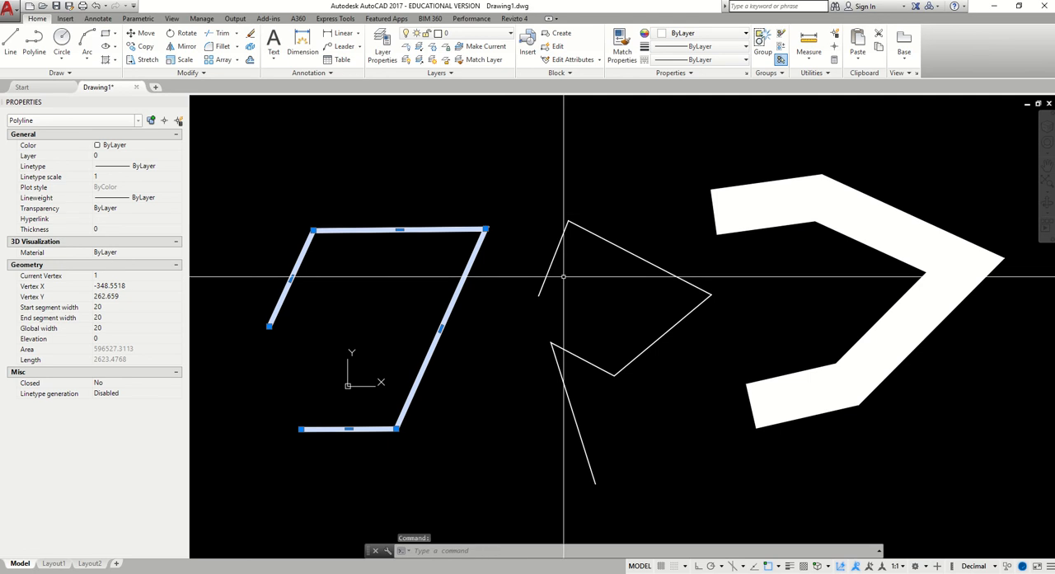
pyautogui.press('Escape')
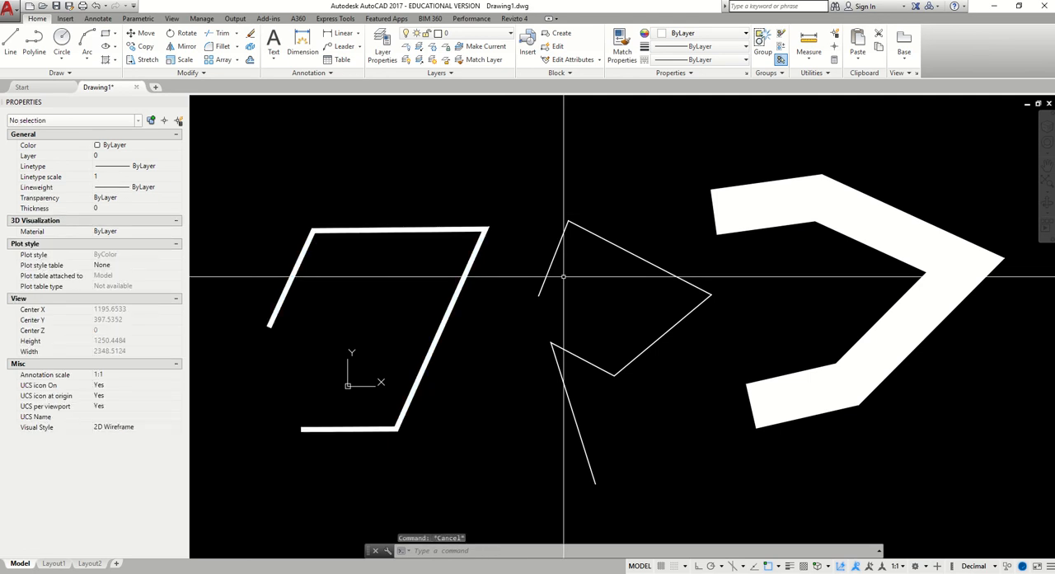
# Erase all three polylines from the drawing
pyautogui.scroll(-2, 569, 276)
pyautogui.scroll(2, 745, 199)
pyautogui.scroll(-4, 745, 369)
pyautogui.click(782, 489)
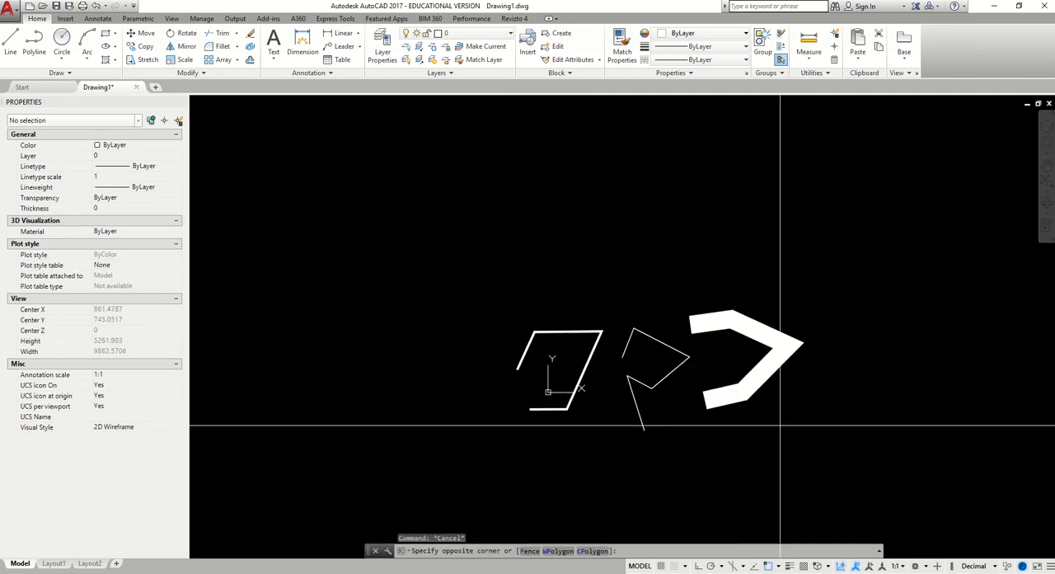
pyautogui.click(492, 294)
pyautogui.moveTo(671, 289); pyautogui.dragTo(595, 277, button='middle')
pyautogui.press('Delete')
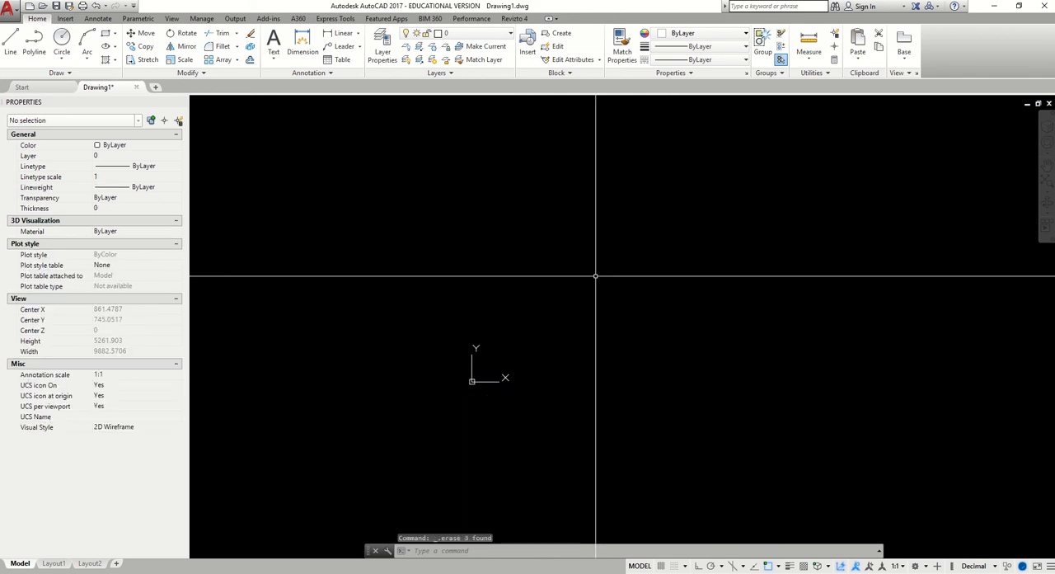
# Draw a polyline with three connected zigzag segments in the empty drawing, keeping the command active for further points
pyautogui.scroll(2, 618, 282)
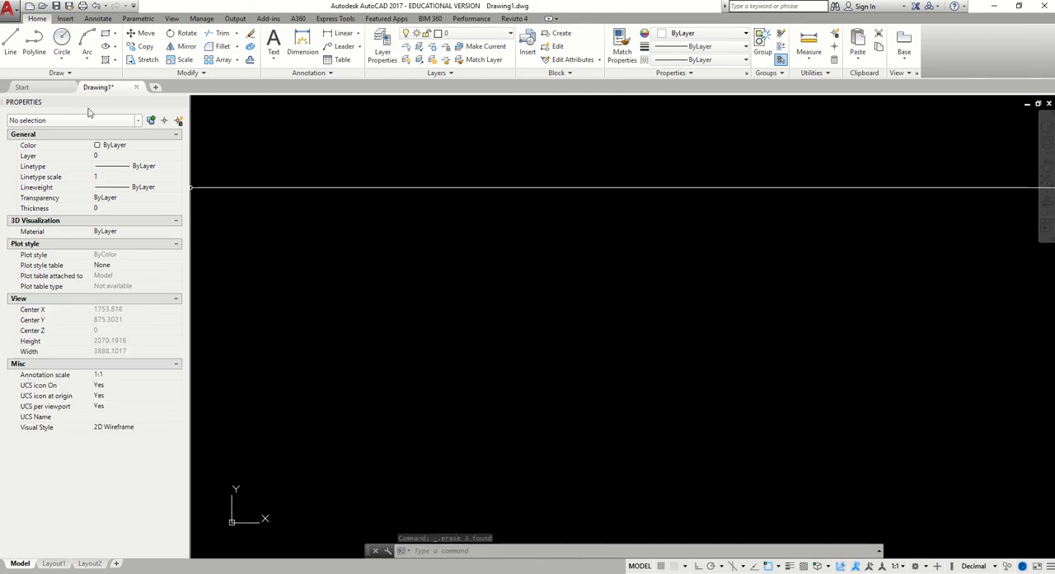
pyautogui.click(34, 43)
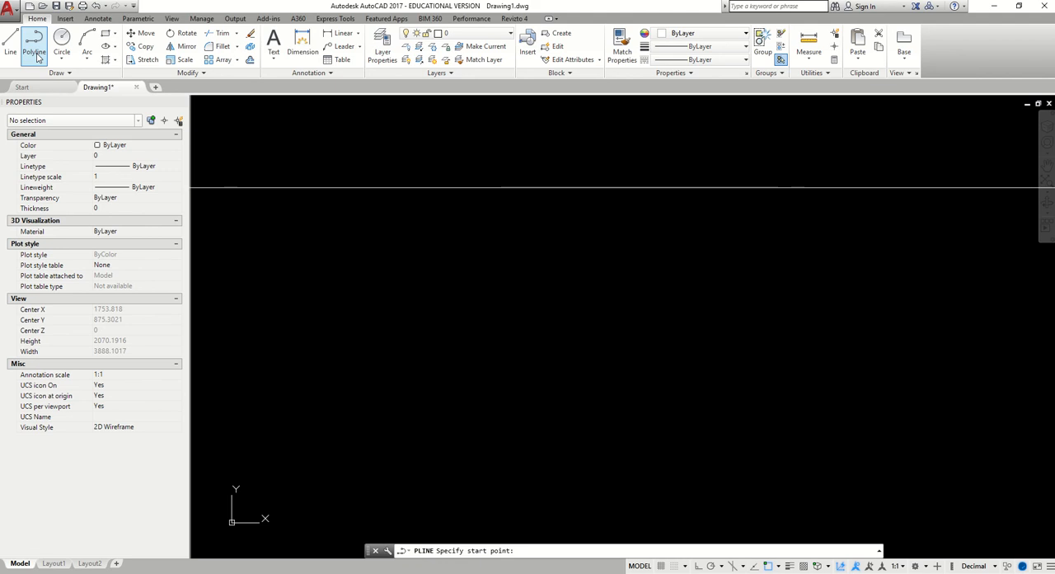
pyautogui.click(355, 278)
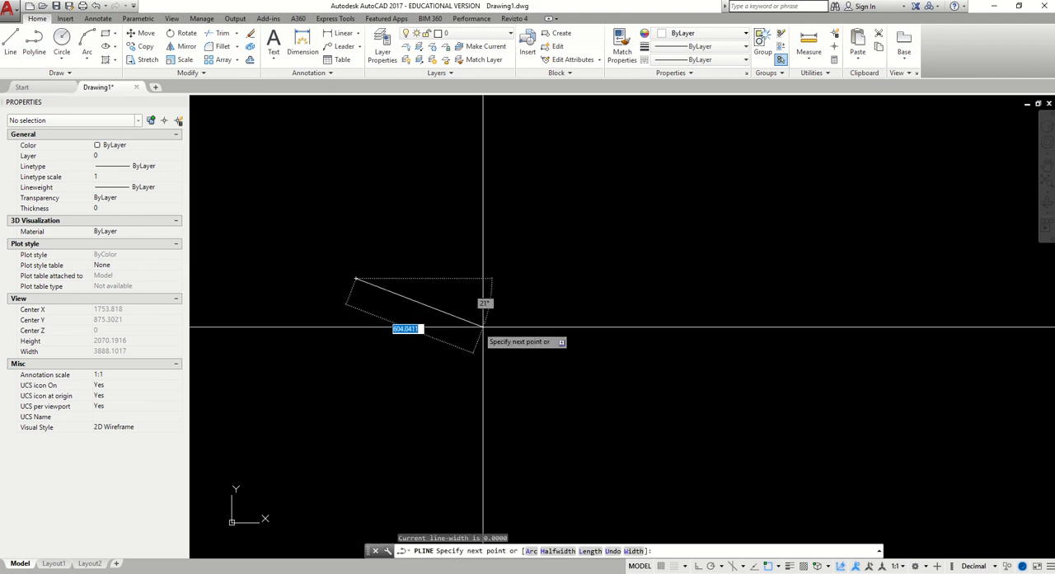
pyautogui.click(620, 203)
pyautogui.click(517, 444)
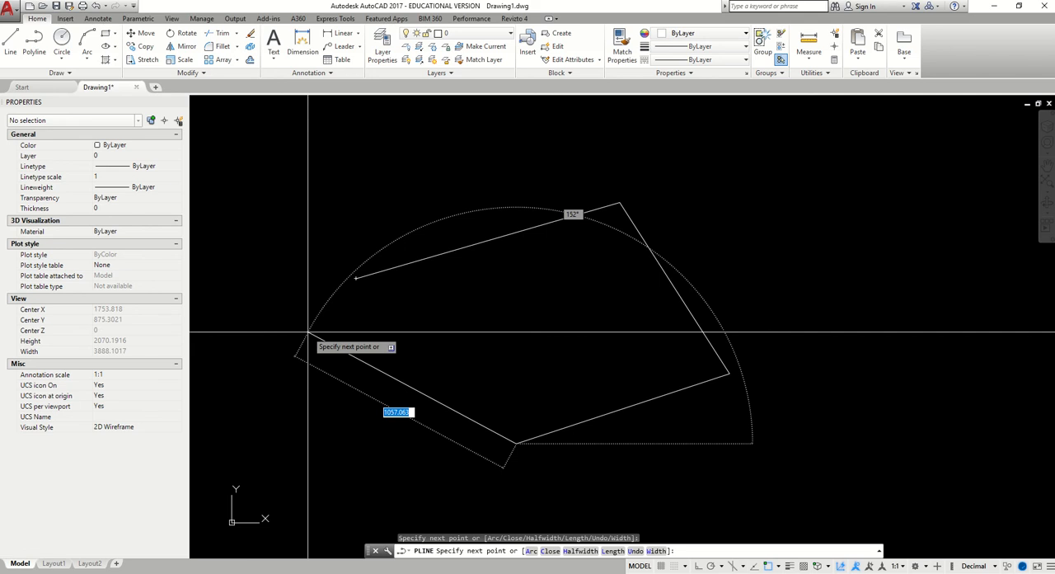
# Check that Endpoint object snap is enabled, snap the polyline's fourth segment to its starting point, and end the command
pyautogui.rightClick(767, 569)
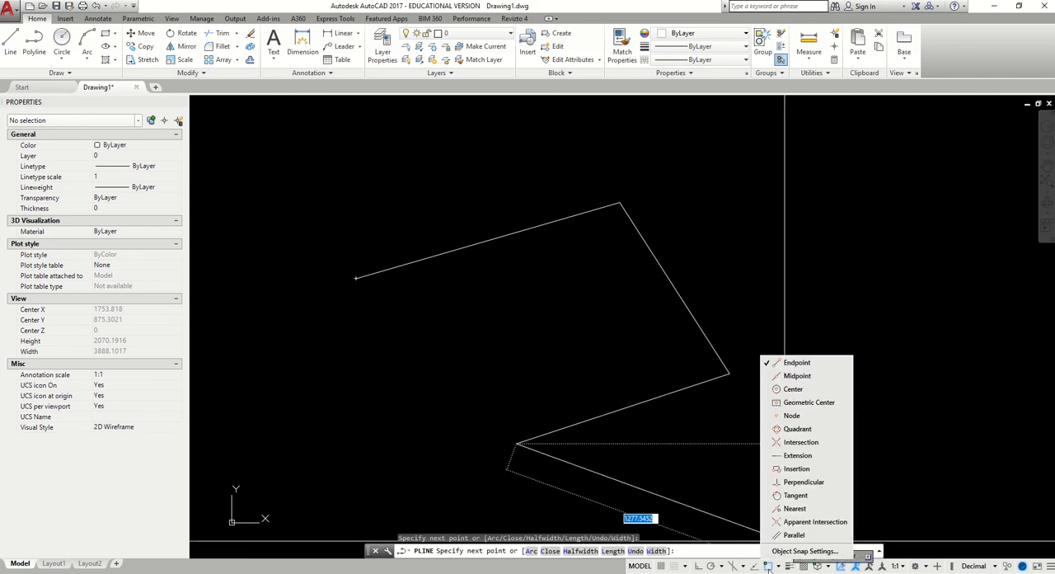
pyautogui.click(395, 4)
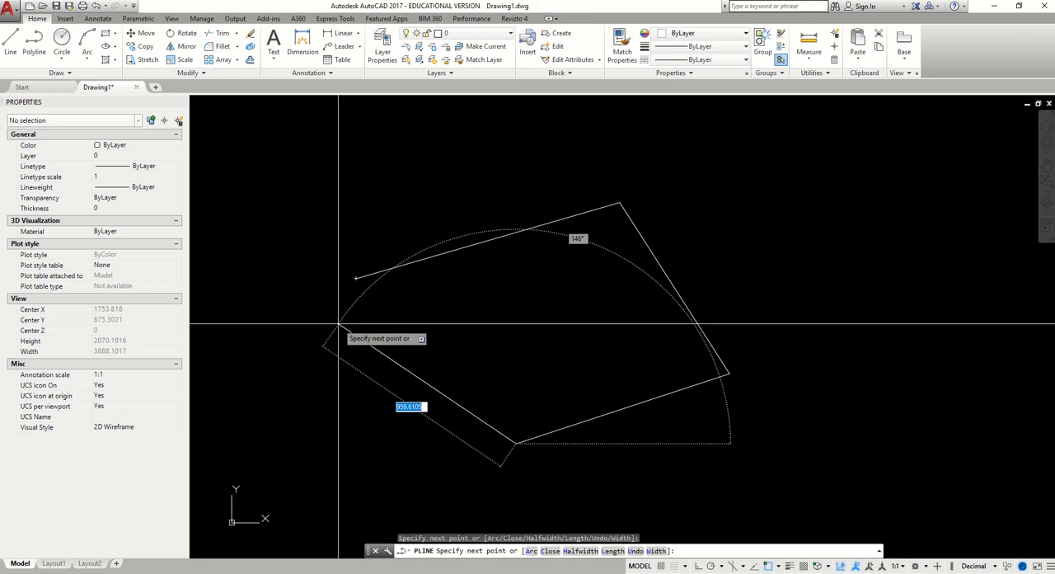
pyautogui.click(355, 280)
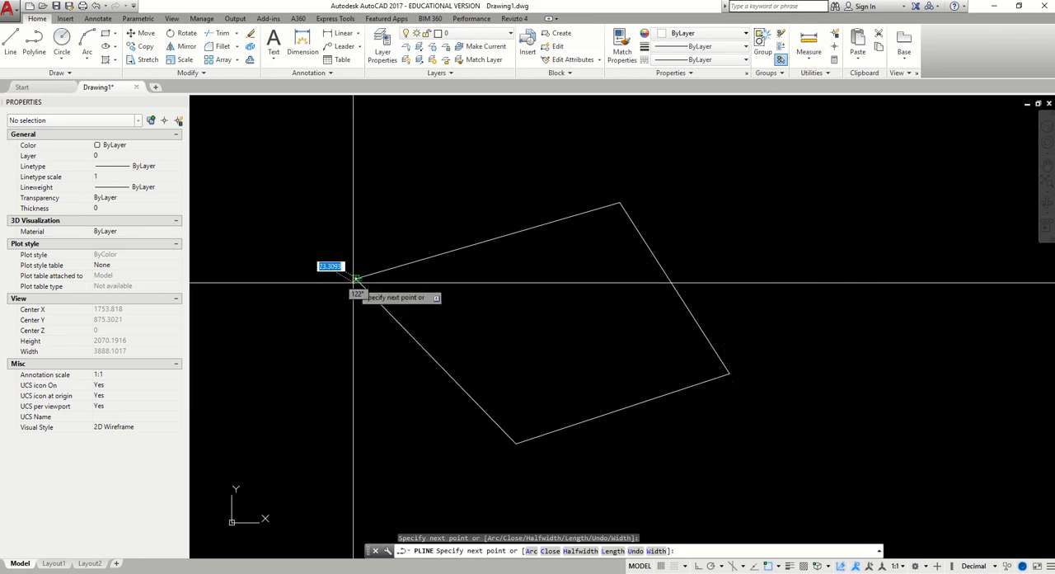
pyautogui.press('Escape')
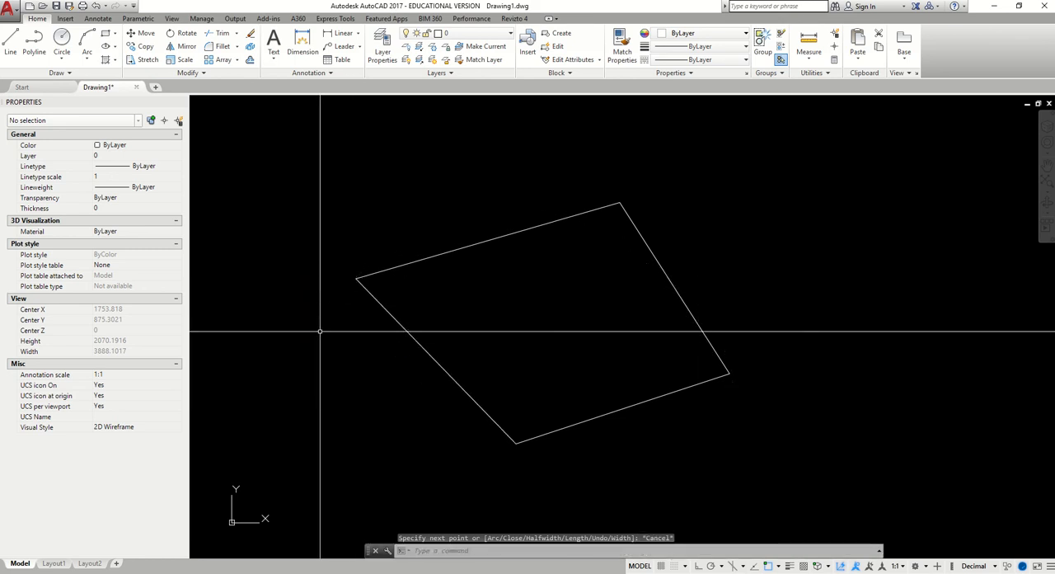
# Select the four-sided polyline, check its Closed property, and clear the selection
pyautogui.click(437, 361)
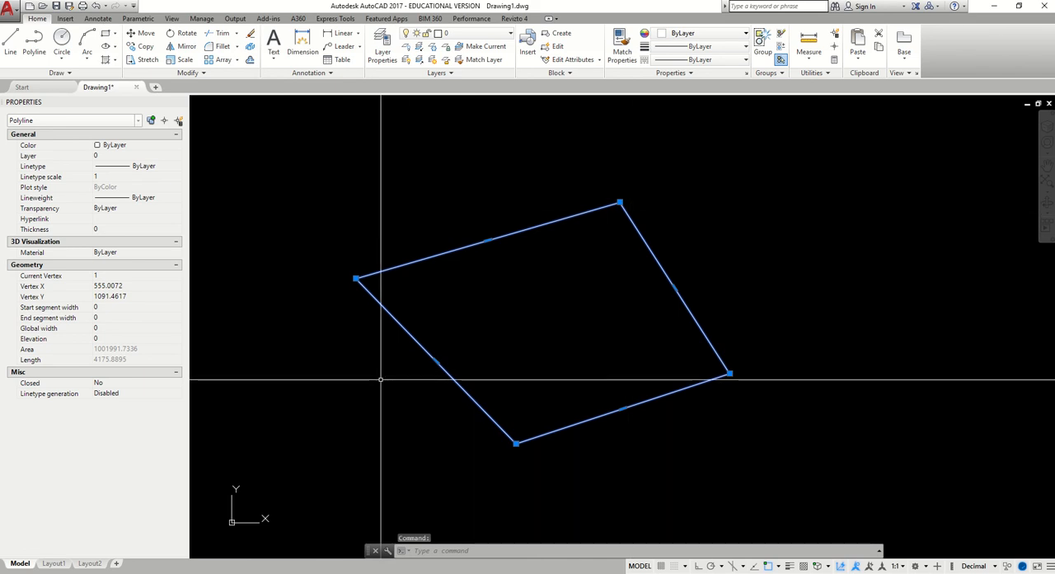
pyautogui.moveTo(383, 347); pyautogui.dragTo(393, 343, button='middle')
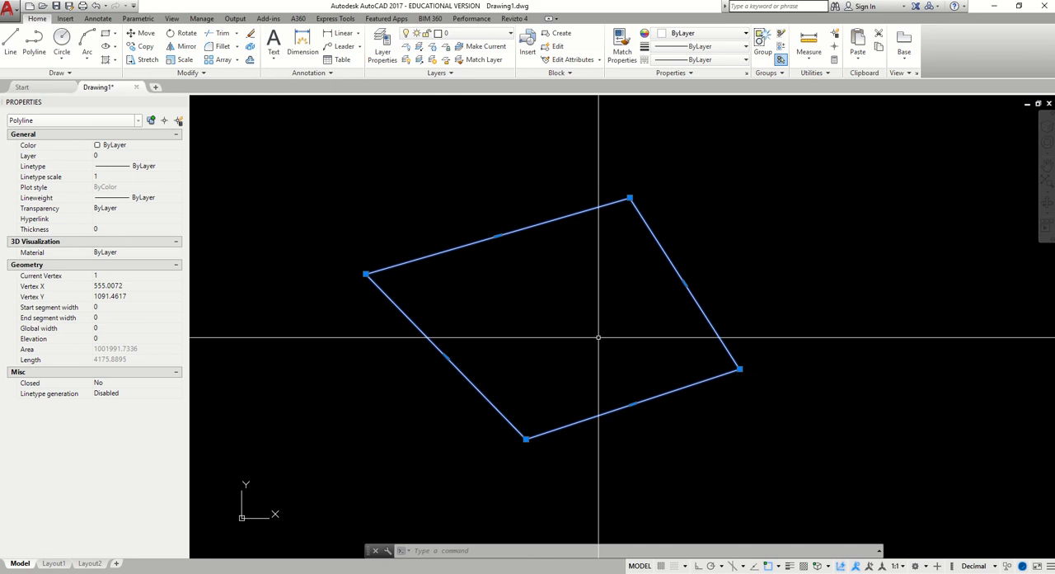
pyautogui.scroll(-2, 514, 314)
pyautogui.moveTo(641, 336); pyautogui.dragTo(494, 348, button='middle')
pyautogui.press('Escape')
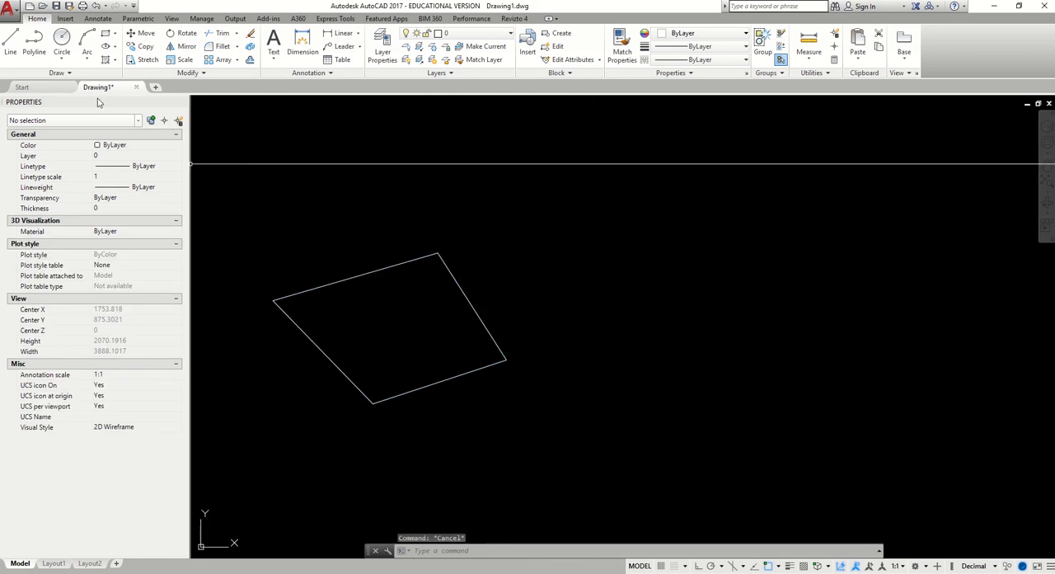
pyautogui.click(34, 41)
pyautogui.press('Escape')
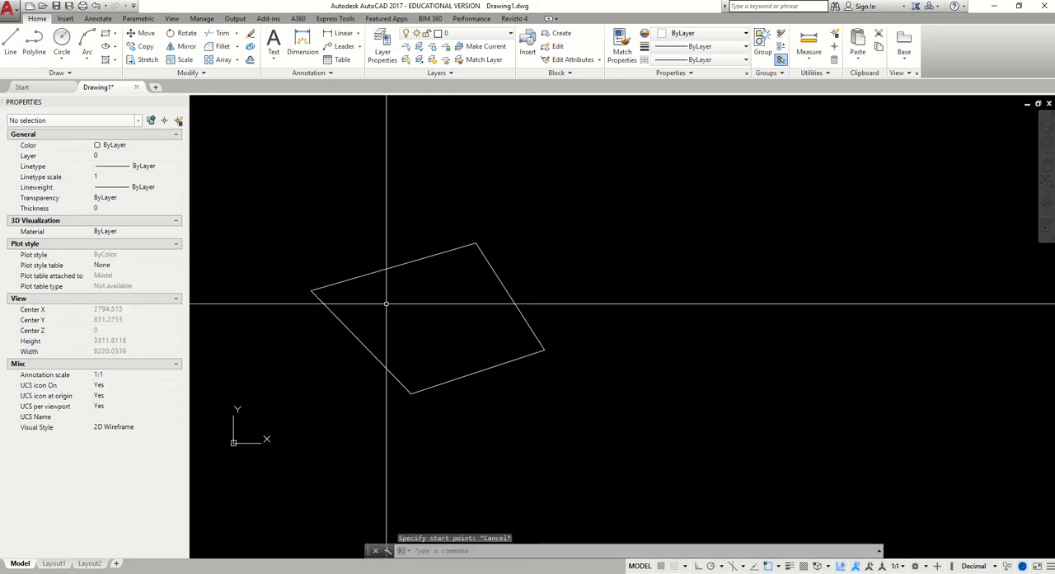
# Reselect the four-sided polyline and examine the corner where its start and end points meet, along with its Closed status, then deselect it
pyautogui.scroll(2, 264, 342)
pyautogui.click(358, 354)
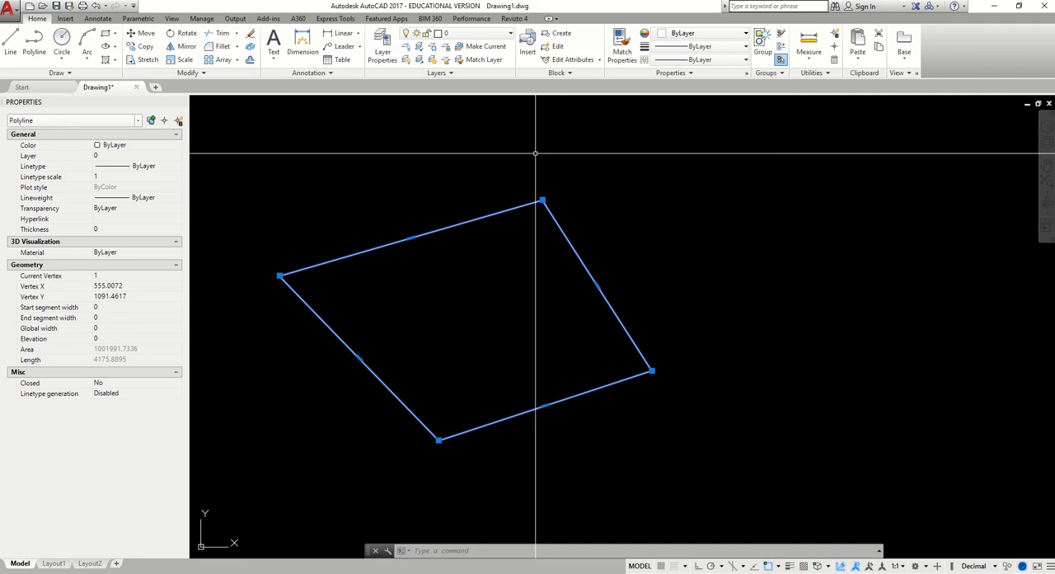
pyautogui.scroll(5, 278, 273)
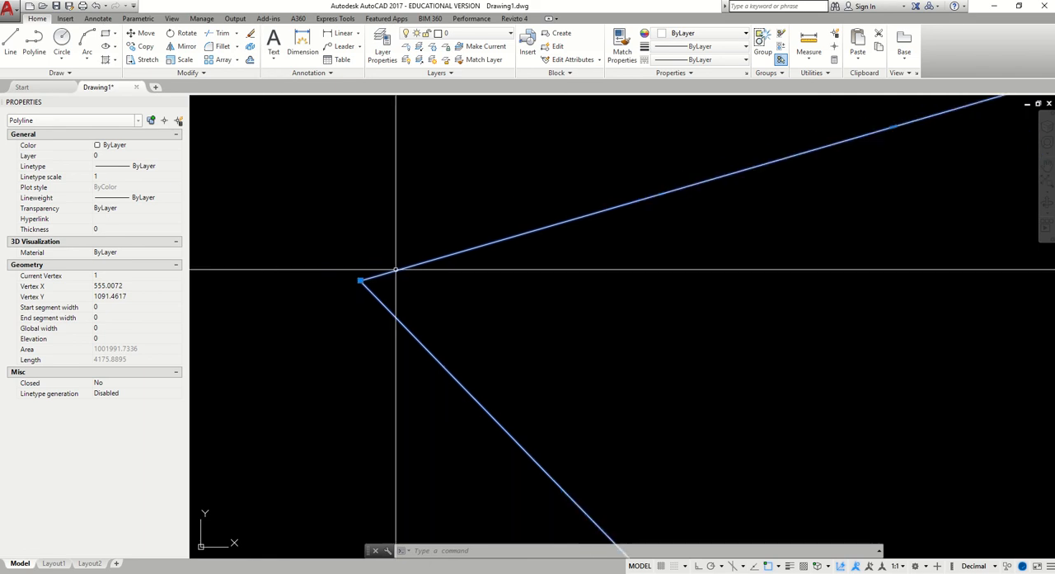
pyautogui.scroll(-6, 395, 269)
pyautogui.scroll(3, 463, 327)
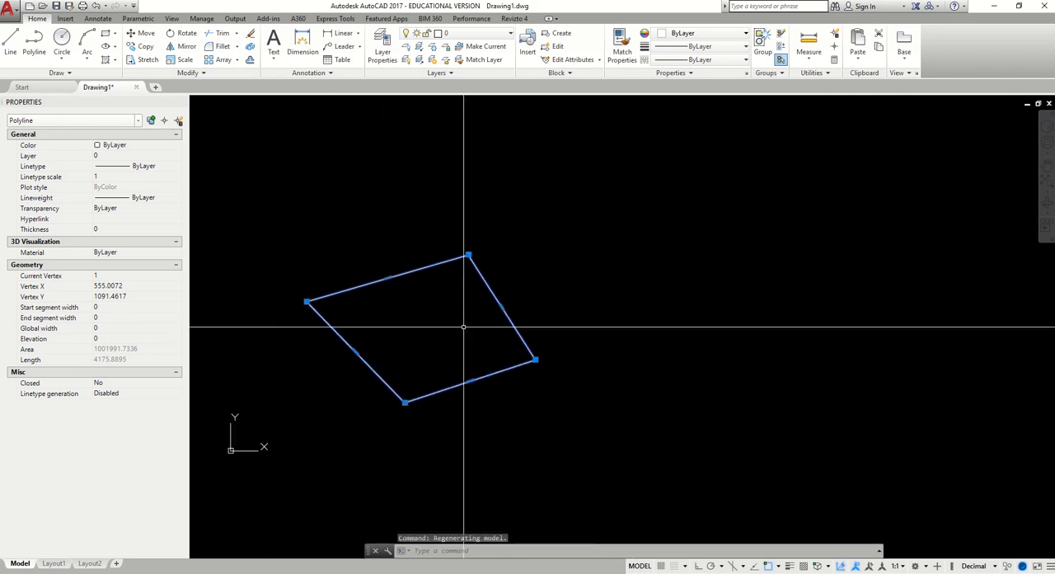
pyautogui.scroll(2, 447, 315)
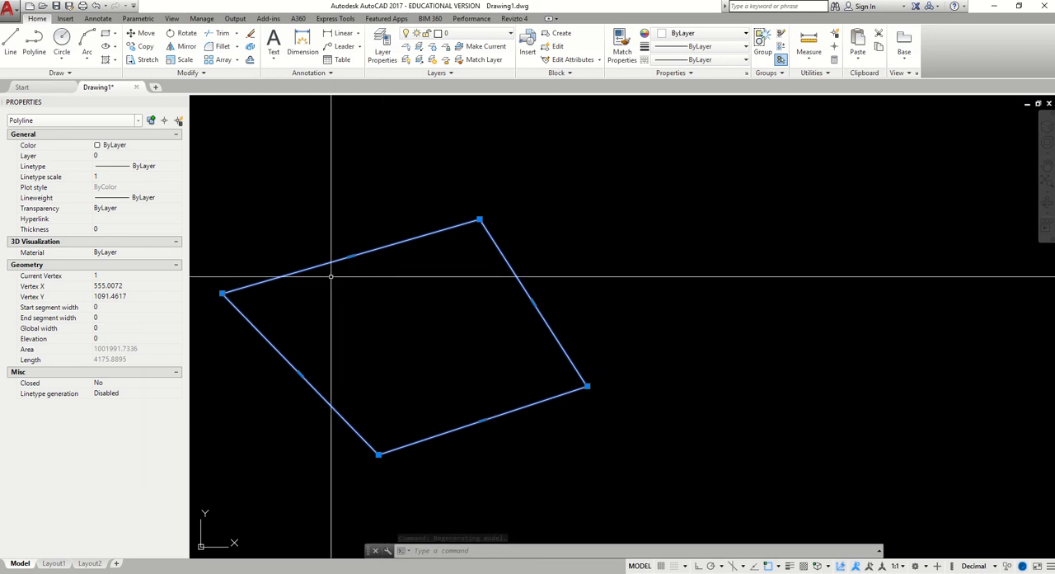
pyautogui.press('Escape')
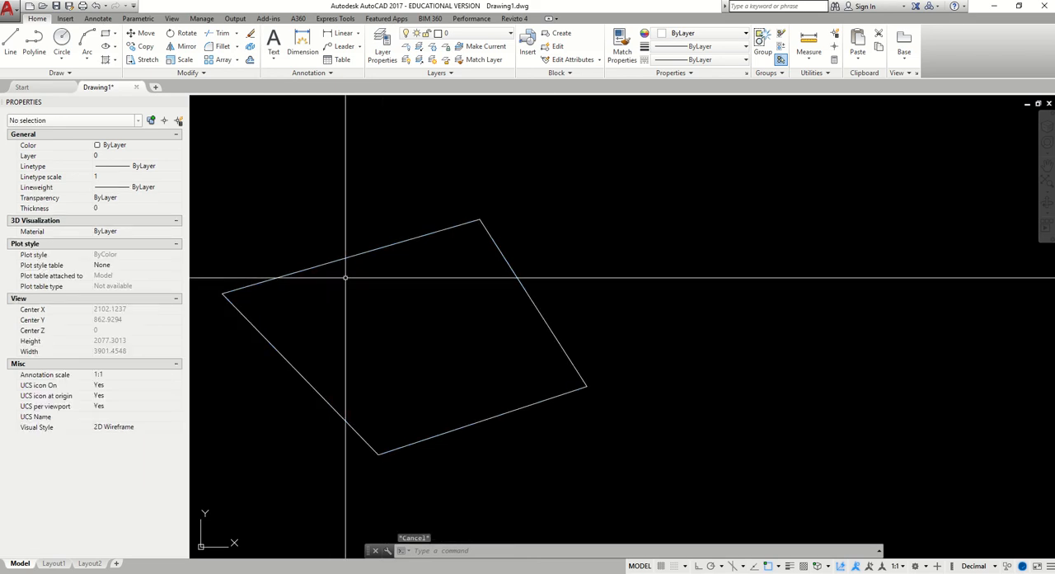
pyautogui.click(324, 264)
pyautogui.press('Escape')
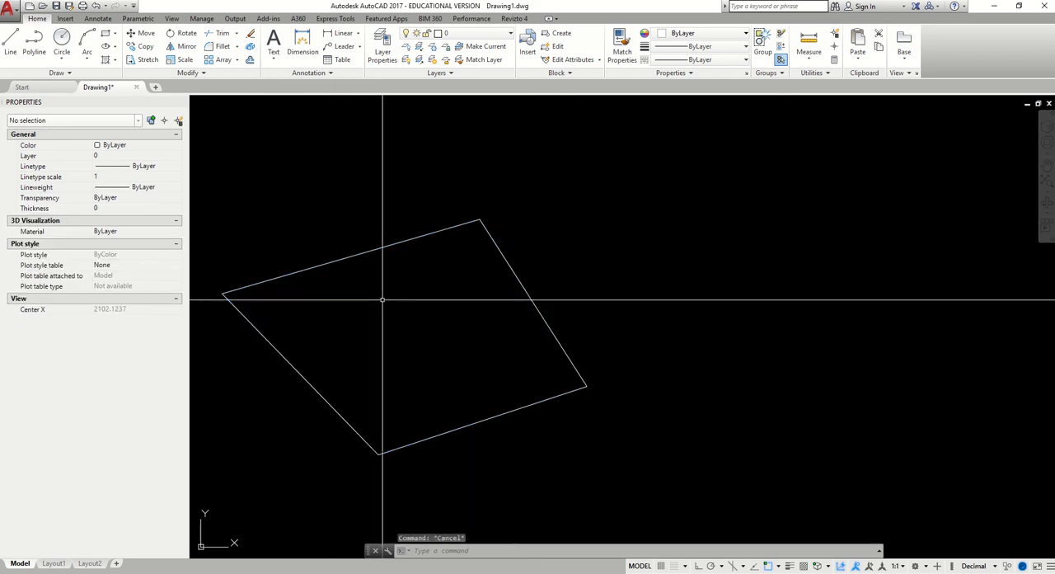
# Draw a second four-sided polyline about 5540 units in perimeter beside the first, creating its final segment with the Close option
pyautogui.click(34, 41)
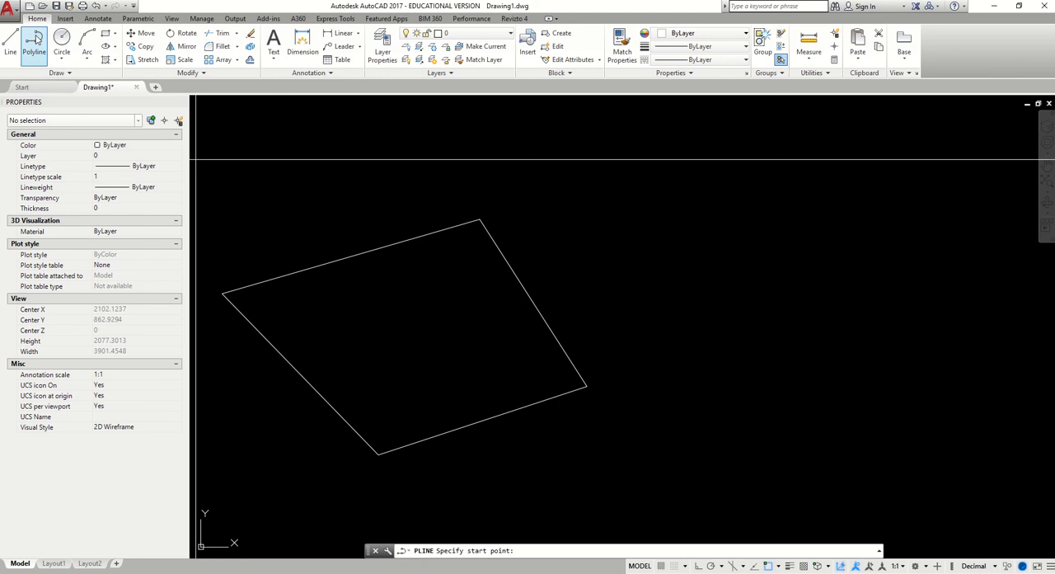
pyautogui.scroll(-2, 627, 279)
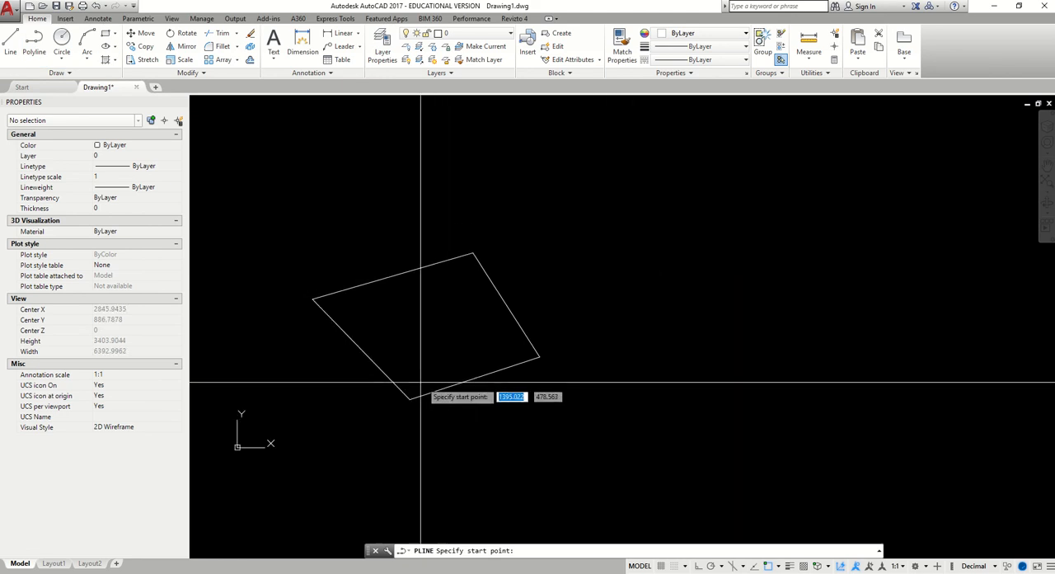
pyautogui.click(650, 289)
pyautogui.click(799, 237)
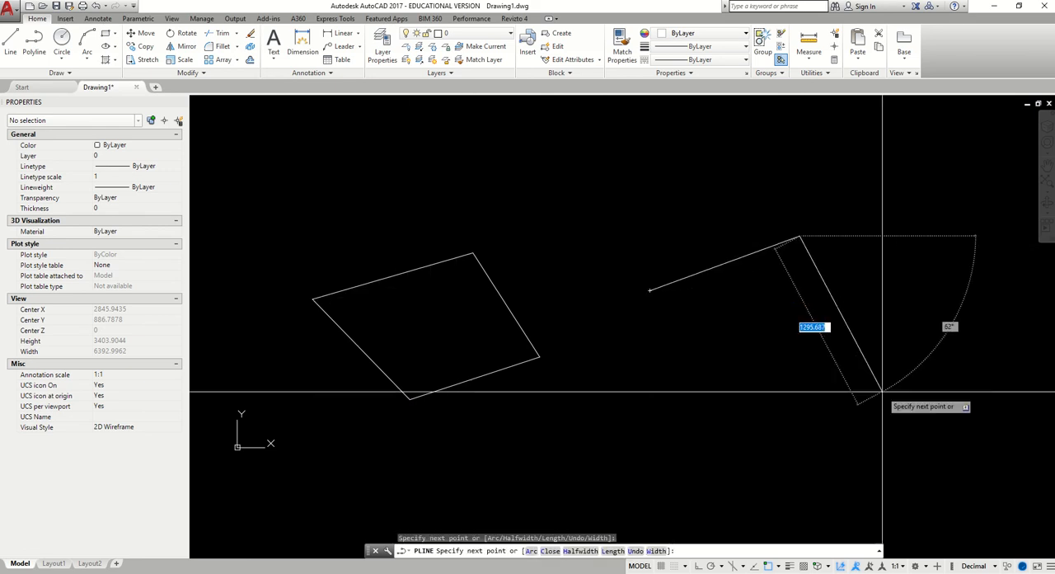
pyautogui.click(881, 391)
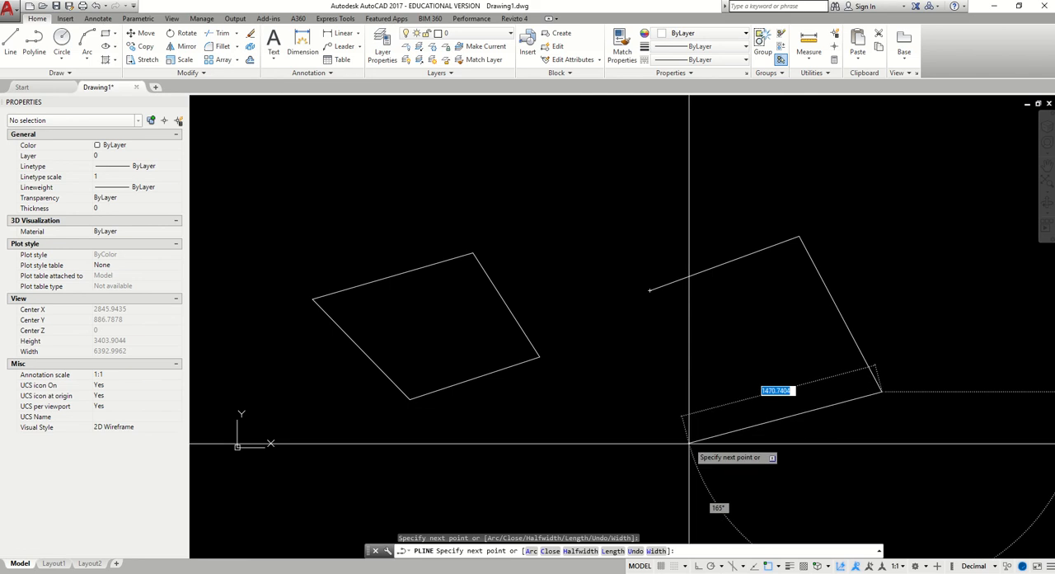
pyautogui.click(643, 459)
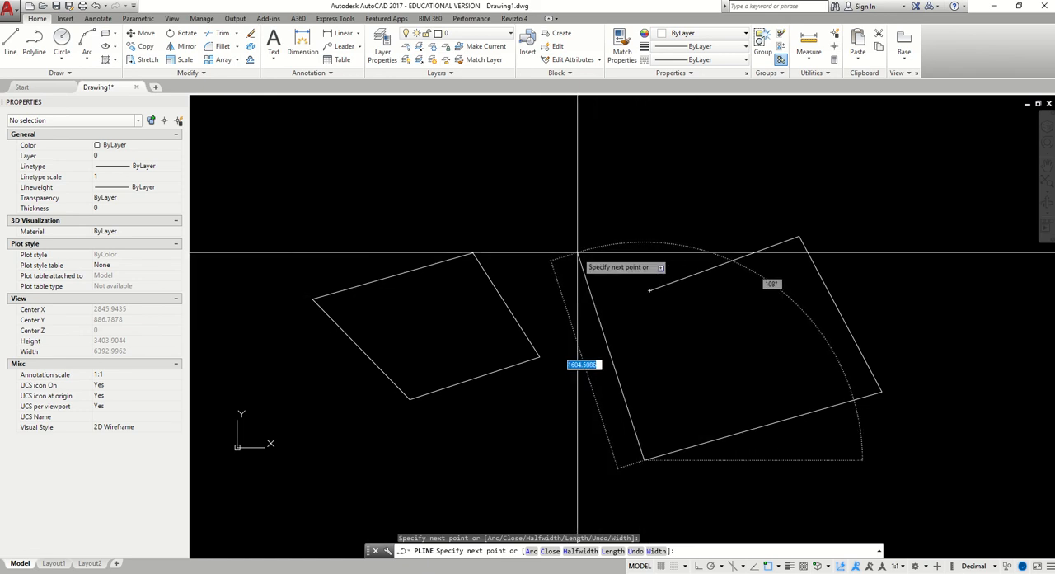
pyautogui.rightClick(578, 254)
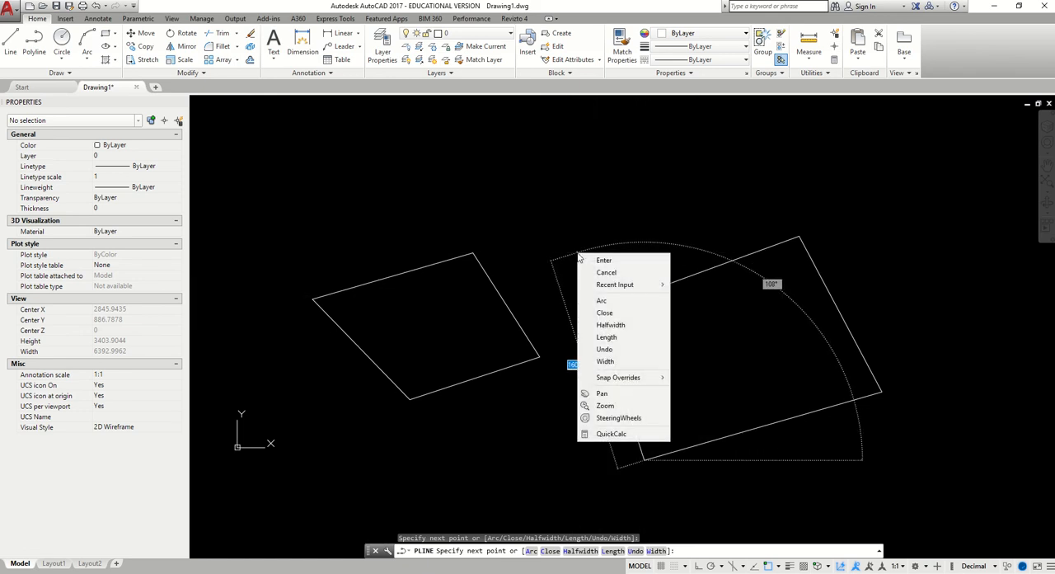
pyautogui.click(623, 314)
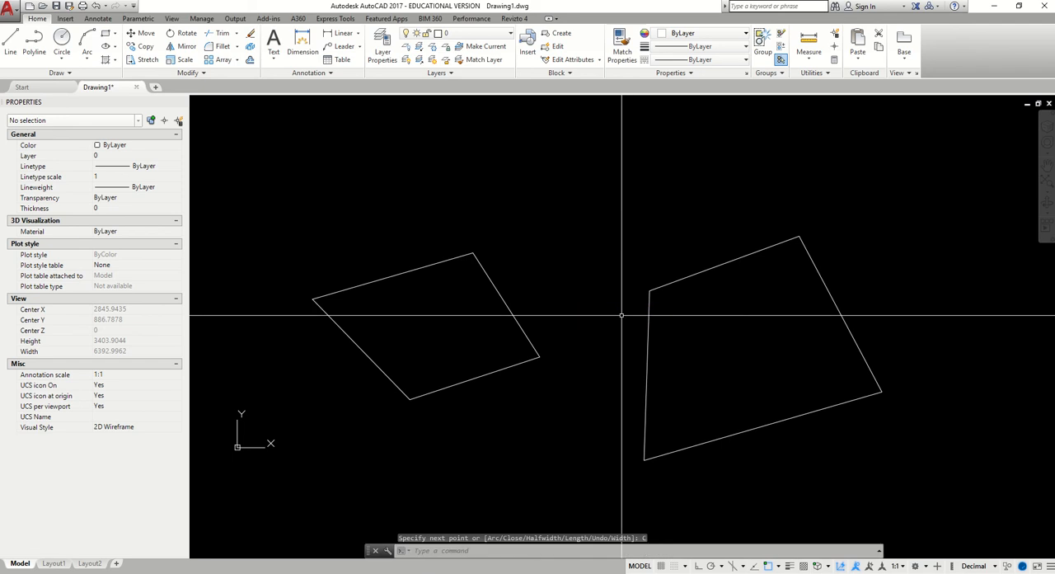
# Select the second four-sided polyline, check its Closed property, and clear the selection
pyautogui.click(648, 313)
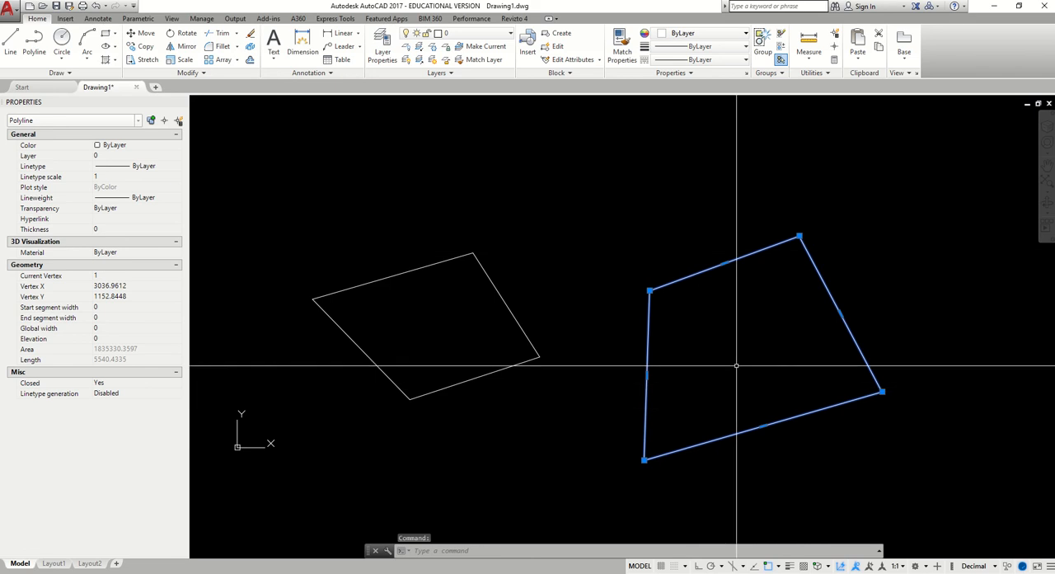
pyautogui.moveTo(732, 344); pyautogui.dragTo(583, 356, button='middle')
pyautogui.scroll(-2, 577, 356)
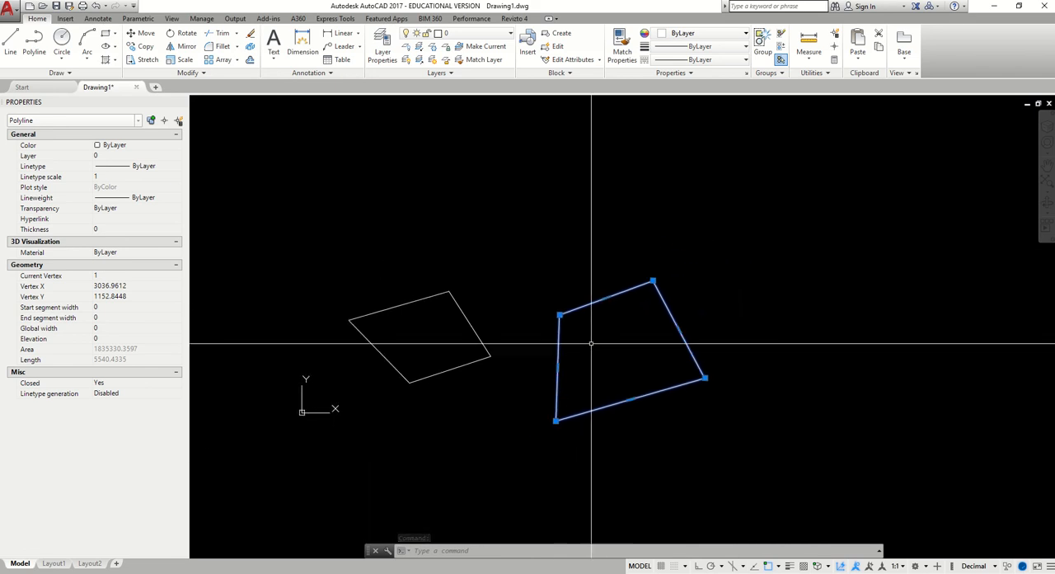
pyautogui.moveTo(673, 356); pyautogui.dragTo(548, 363, button='middle')
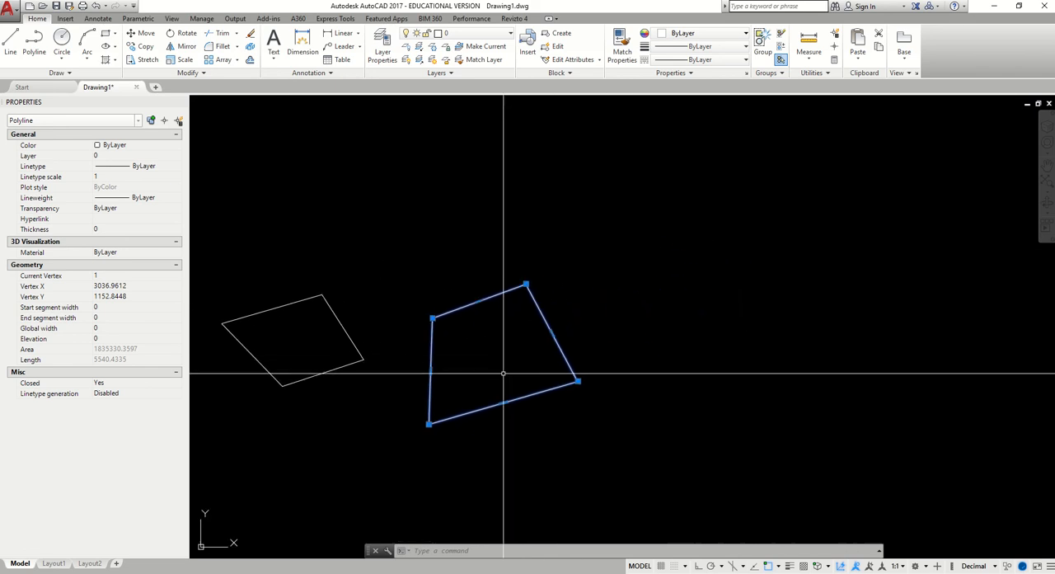
pyautogui.press('Escape')
# Start a third polyline in the empty area beside the two quadrilaterals with two straight segments, one rising and one falling
pyautogui.click(28, 43)
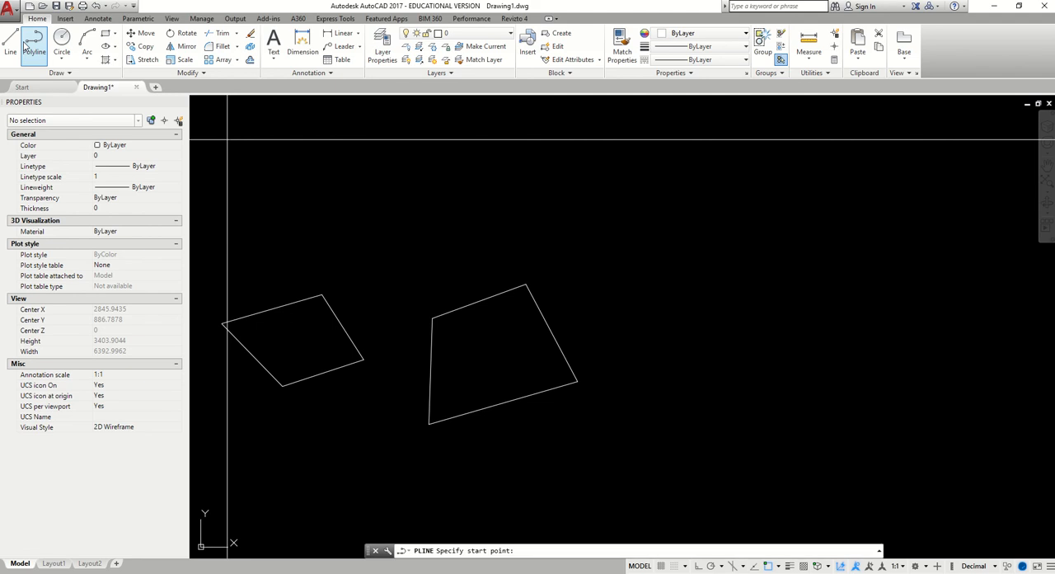
pyautogui.click(644, 262)
pyautogui.click(759, 194)
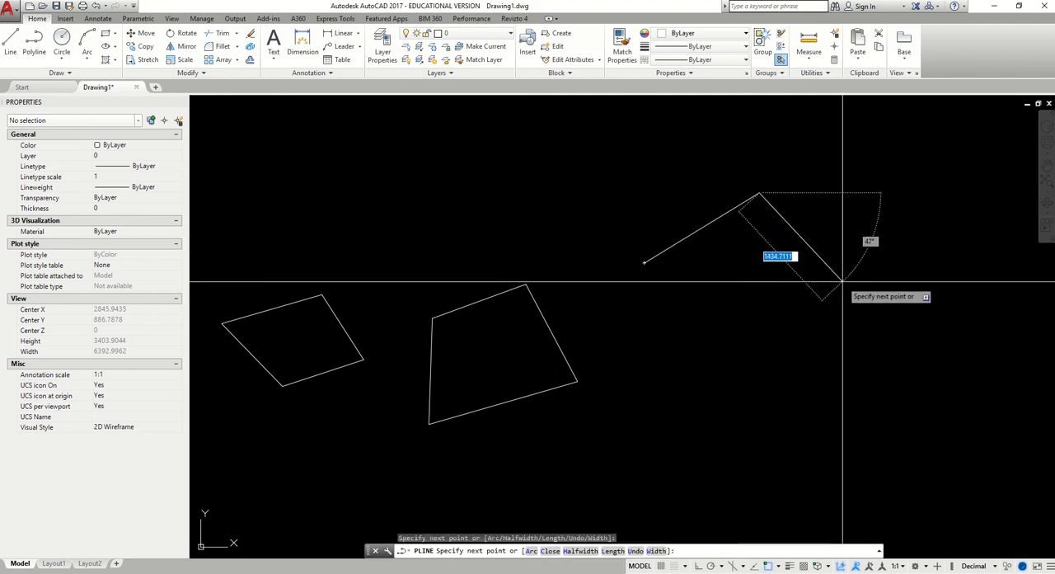
pyautogui.click(838, 282)
# Switch the active polyline to Arc mode and add five connected arc segments winding below and up past its start point
pyautogui.rightClick(812, 381)
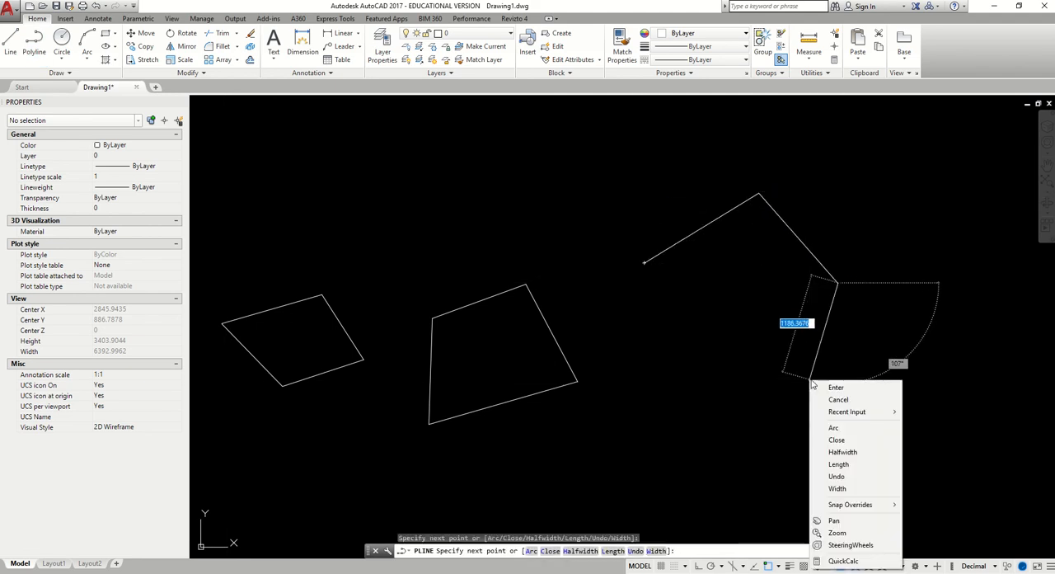
pyautogui.click(834, 428)
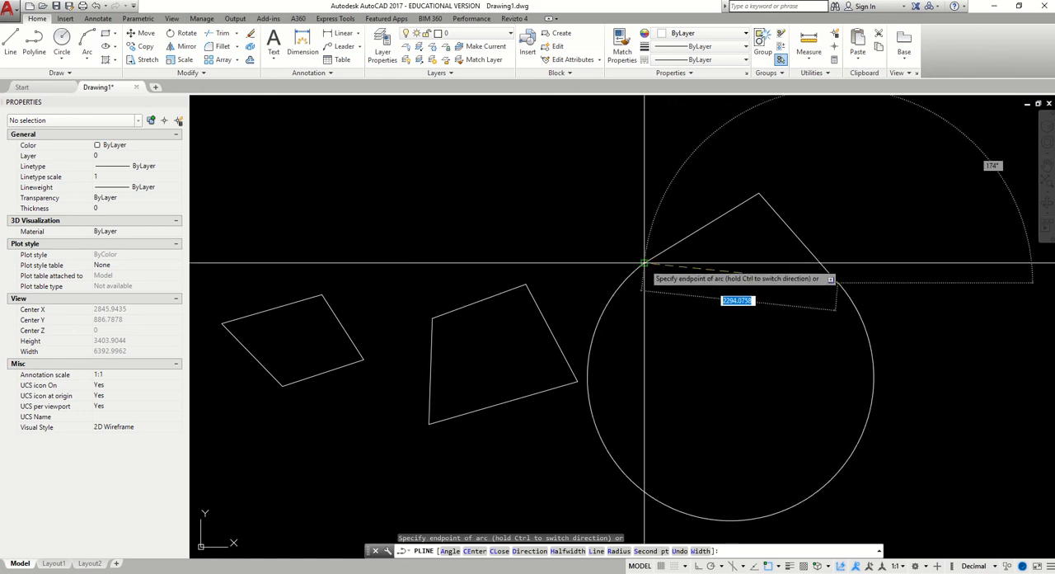
pyautogui.click(702, 378)
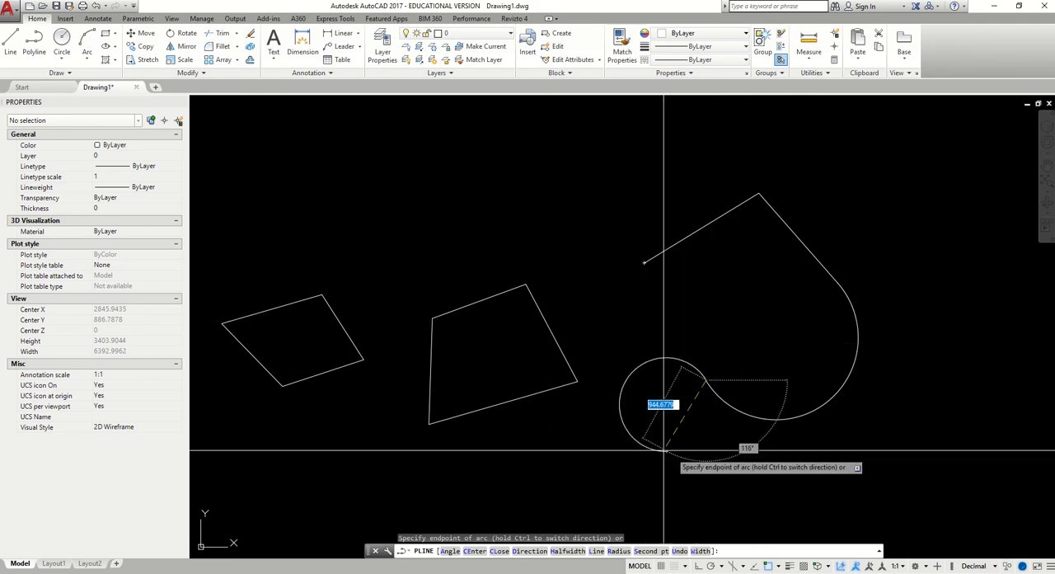
pyautogui.click(627, 338)
pyautogui.click(617, 263)
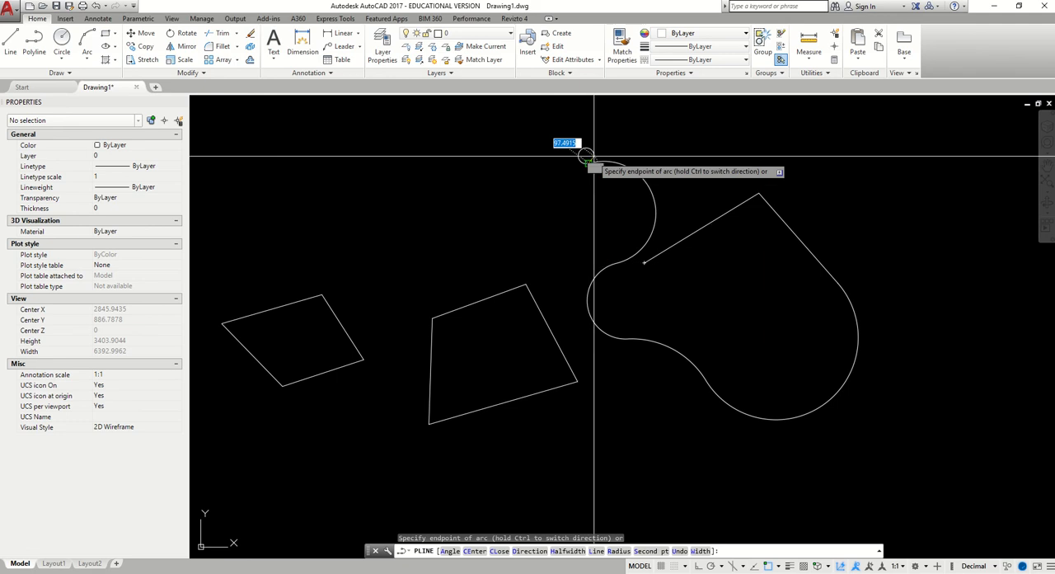
pyautogui.scroll(-1, 626, 192)
pyautogui.moveTo(655, 190); pyautogui.dragTo(586, 285, button='middle')
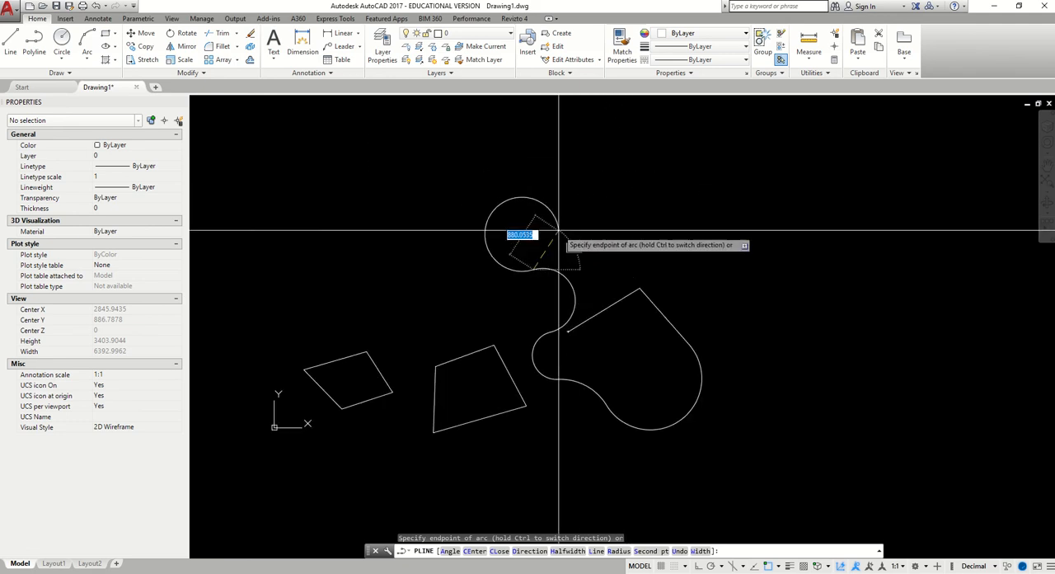
pyautogui.click(544, 219)
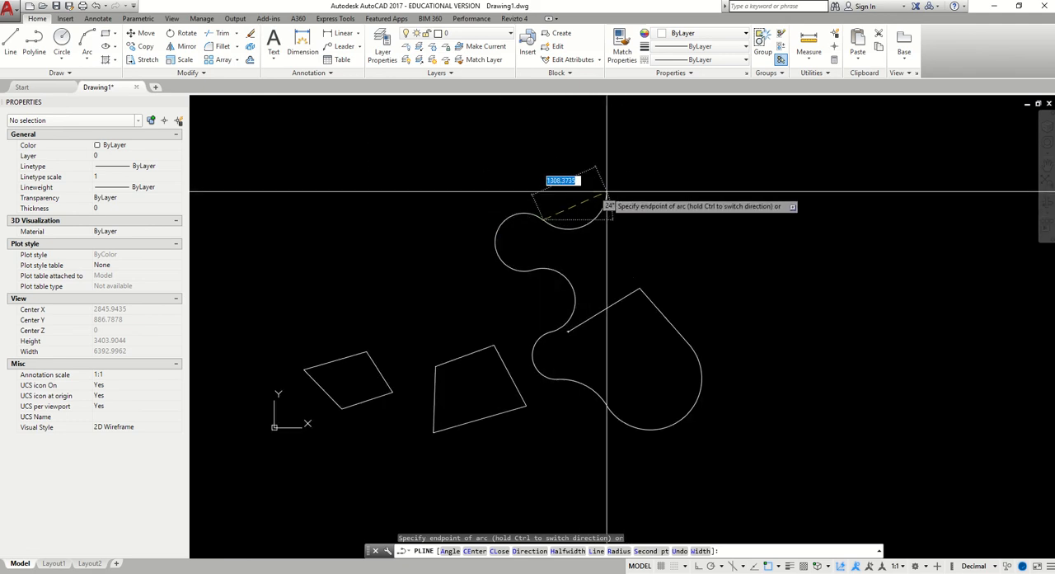
# Return the active polyline to Line mode, close it straight with the Close option at about 15020 units overall length, and select it for inspection
pyautogui.rightClick(691, 211)
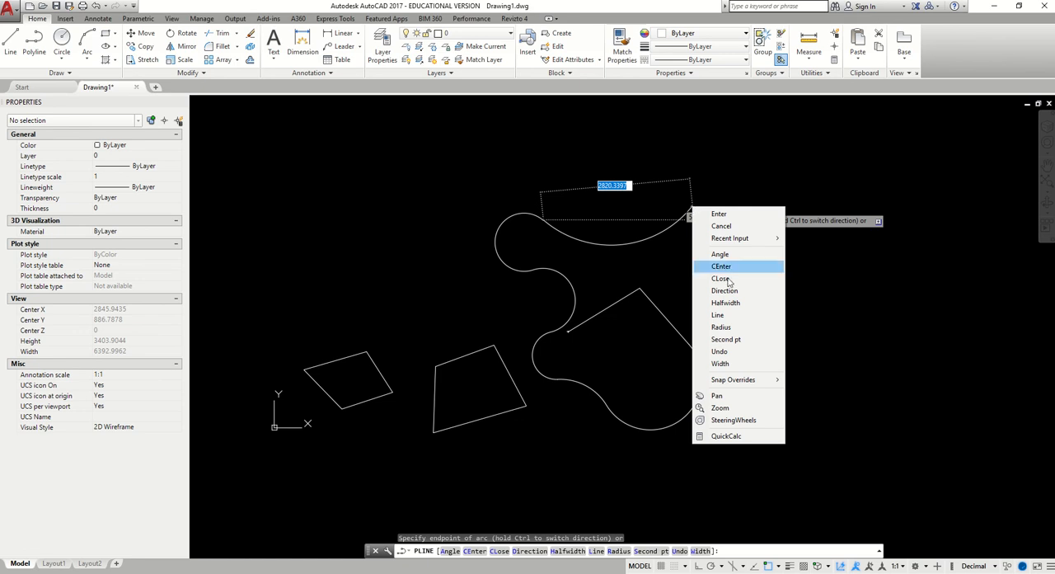
pyautogui.click(743, 319)
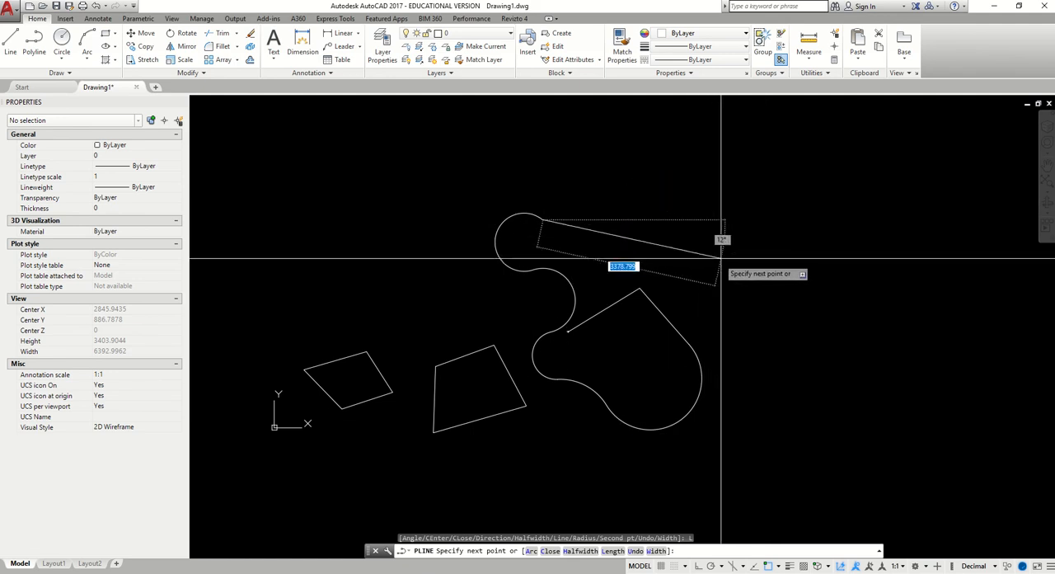
pyautogui.rightClick(723, 258)
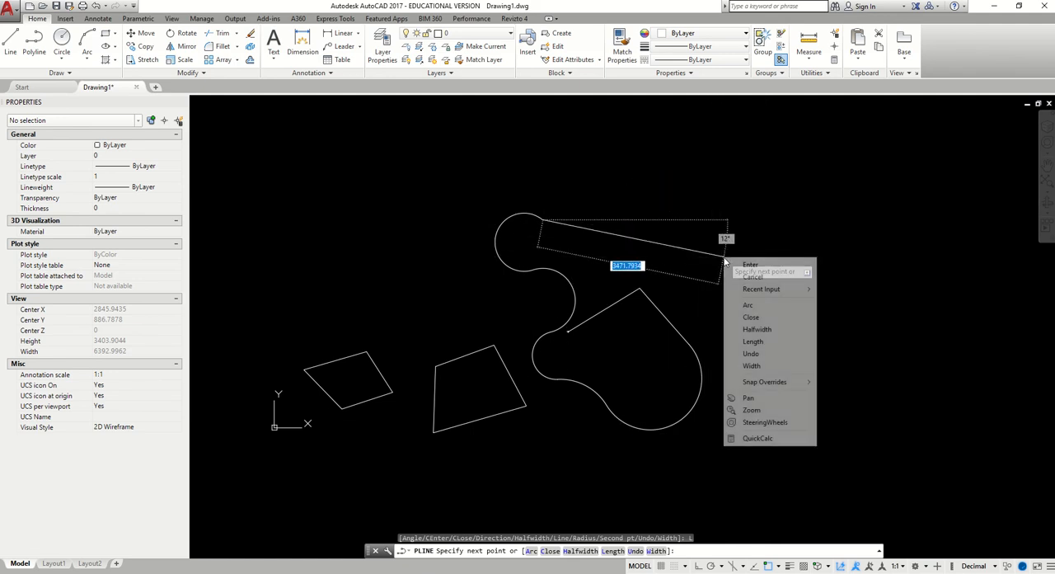
pyautogui.click(750, 318)
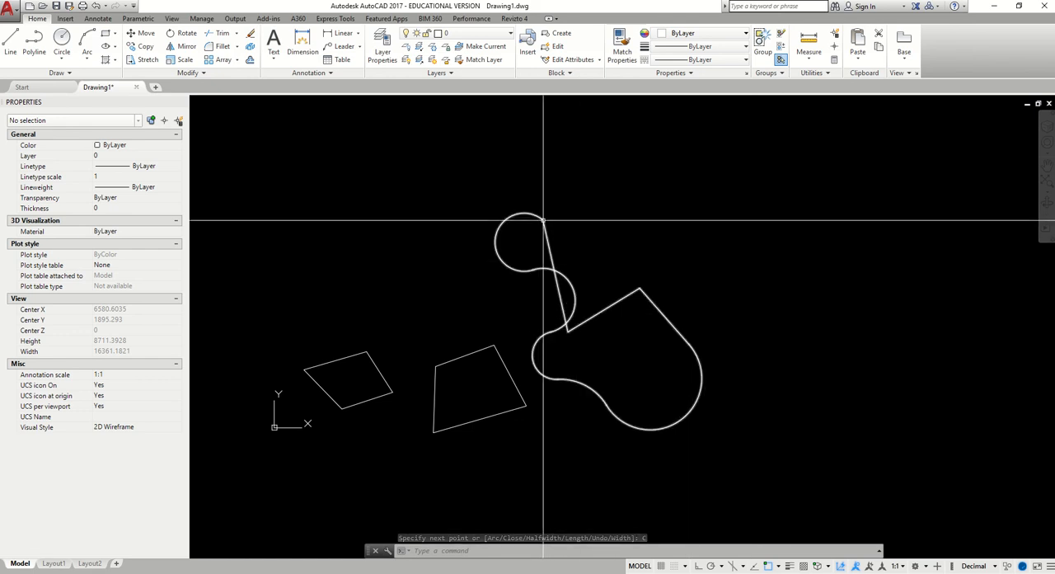
pyautogui.click(552, 264)
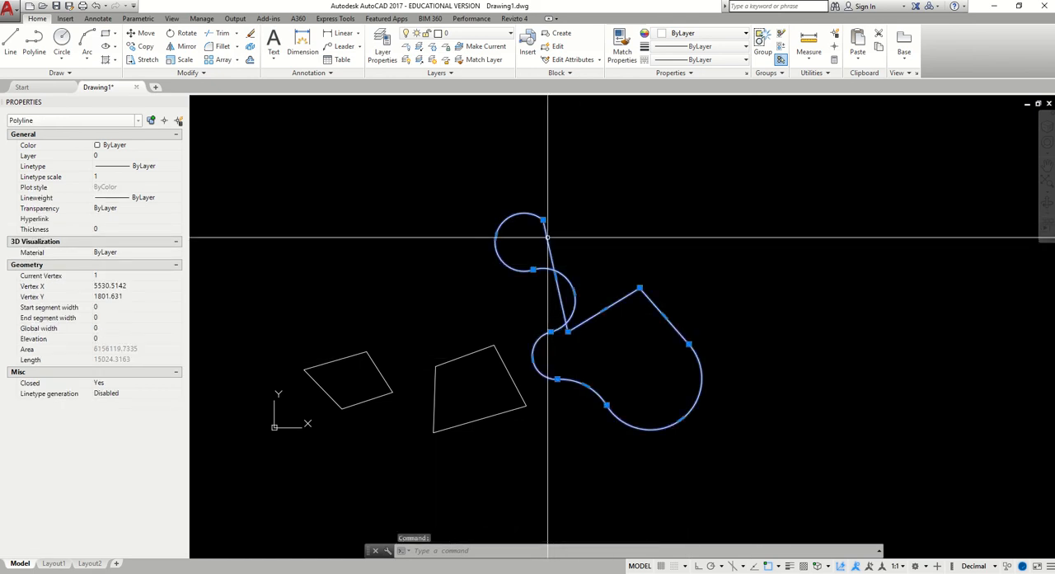
pyautogui.moveTo(543, 221)
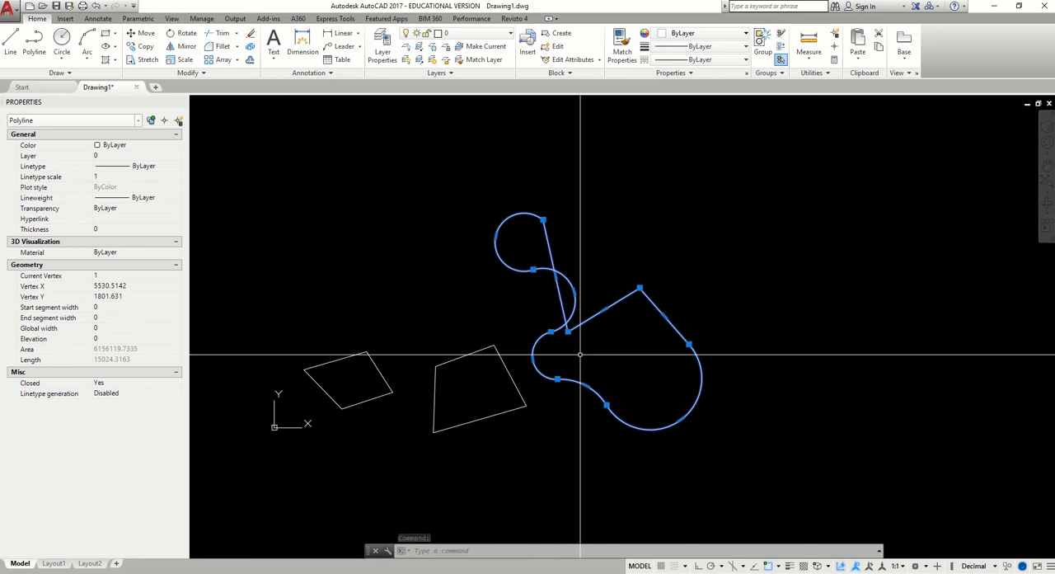
# Select both quadrilaterals and the mixed line-and-arc polyline together and erase them, leaving the drawing area empty
pyautogui.moveTo(365, 285); pyautogui.dragTo(390, 281, button='middle')
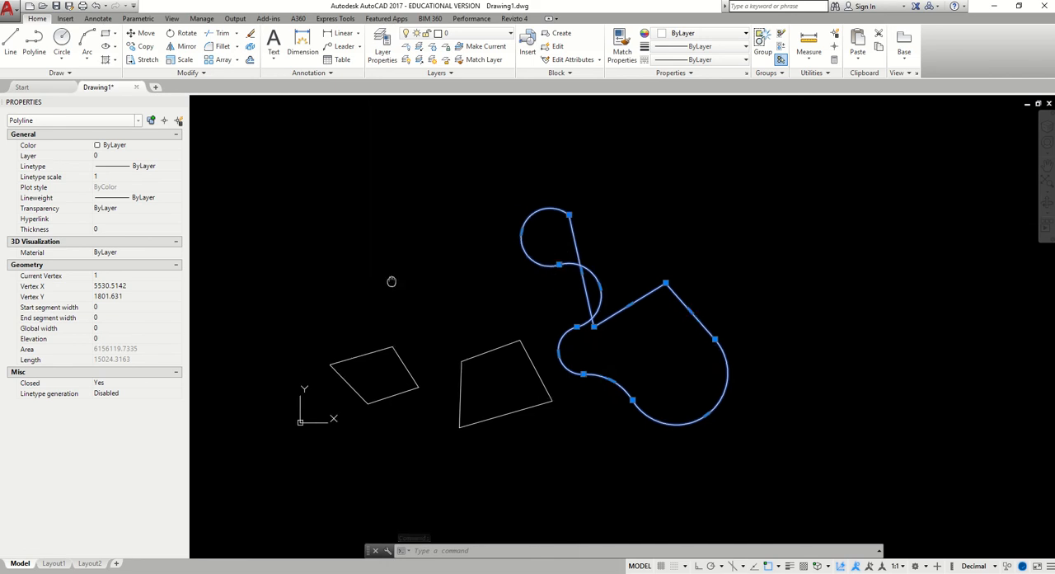
pyautogui.click(779, 469)
pyautogui.click(320, 191)
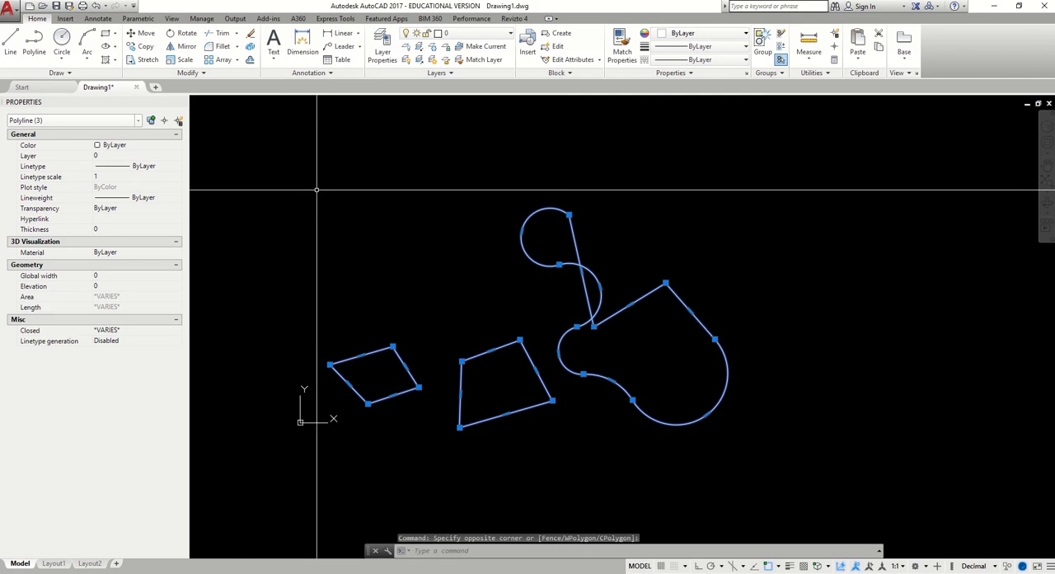
pyautogui.rightClick(438, 219)
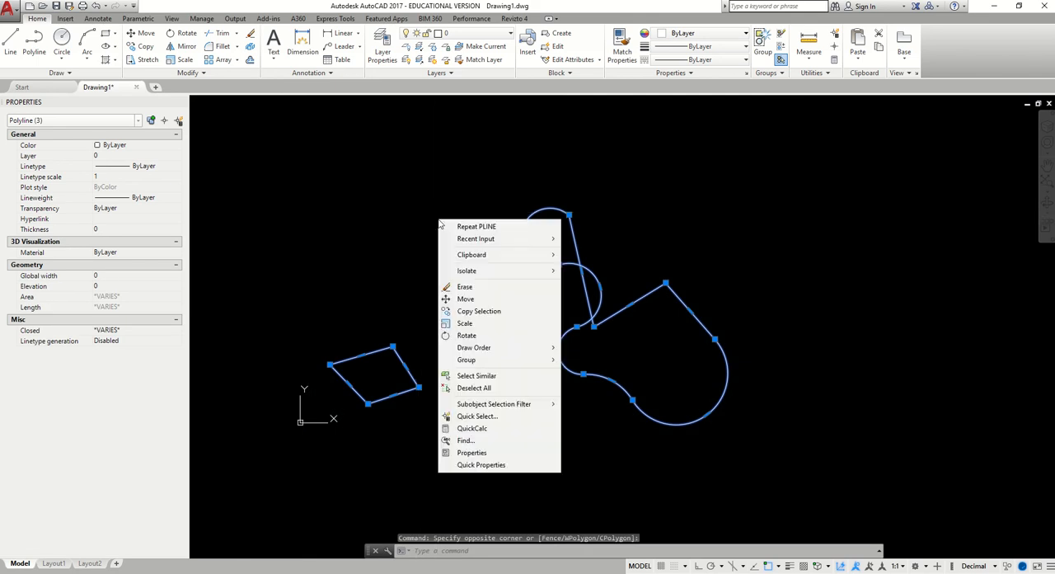
pyautogui.click(467, 286)
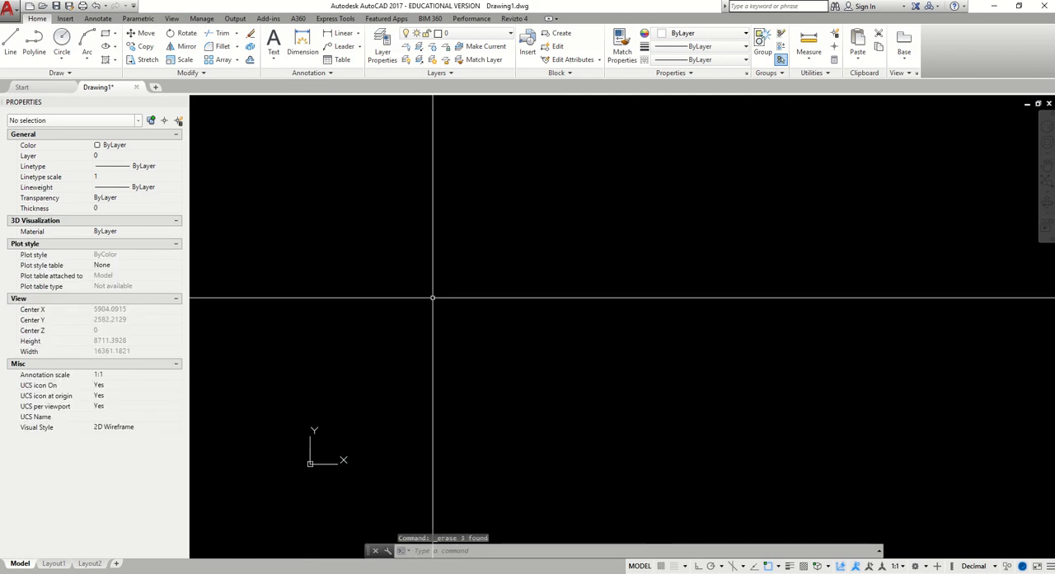
pyautogui.moveTo(443, 317); pyautogui.dragTo(476, 285, button='middle')
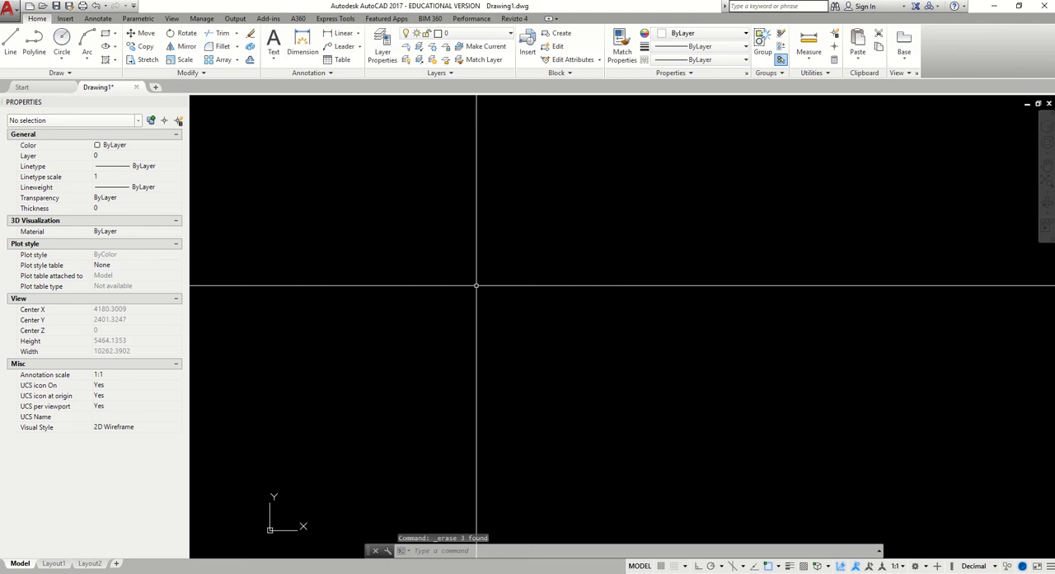